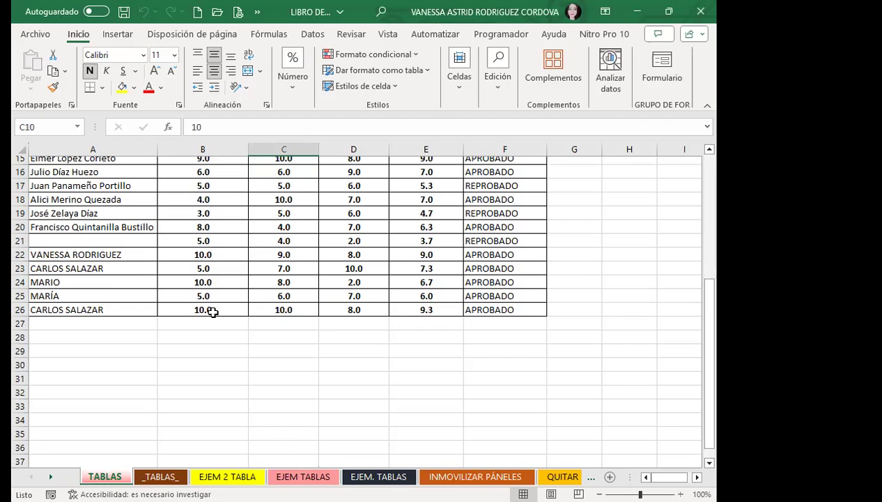
Step: Delete rows 21 through 26 with Celdas > Eliminar so the grades table ends at row 20
click(126, 252)
click(126, 228)
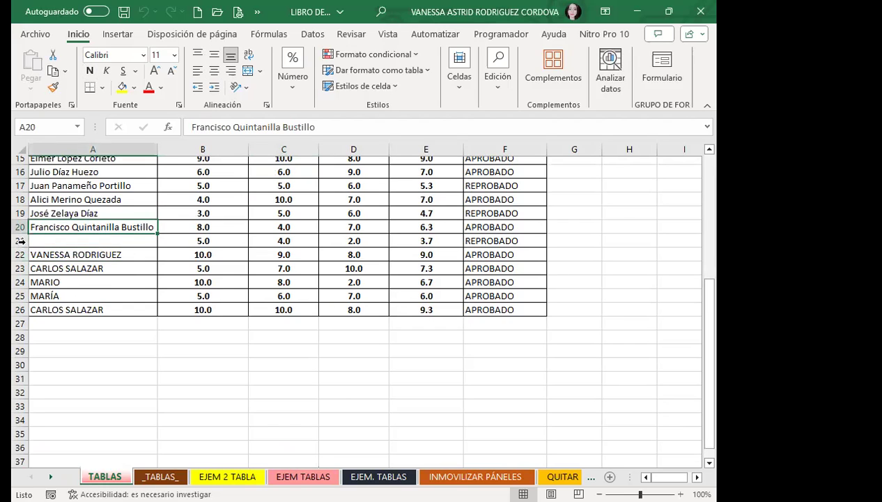
click(16, 241)
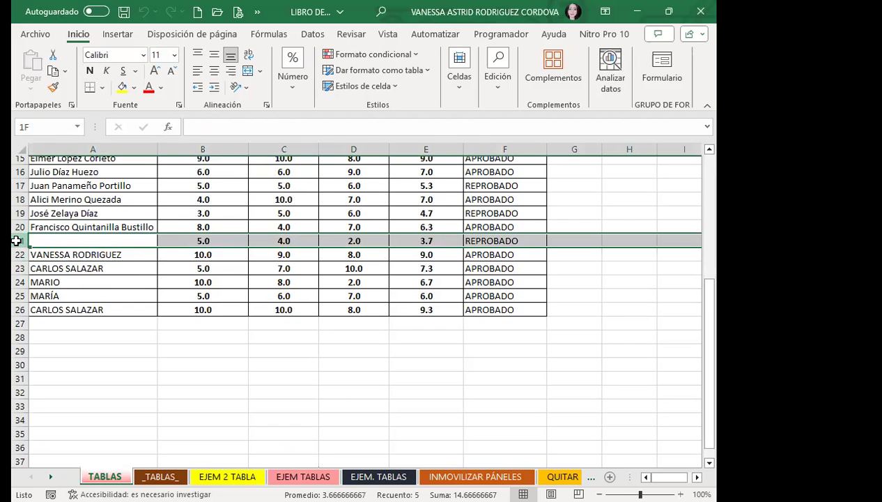
shift+click(17, 310)
click(448, 93)
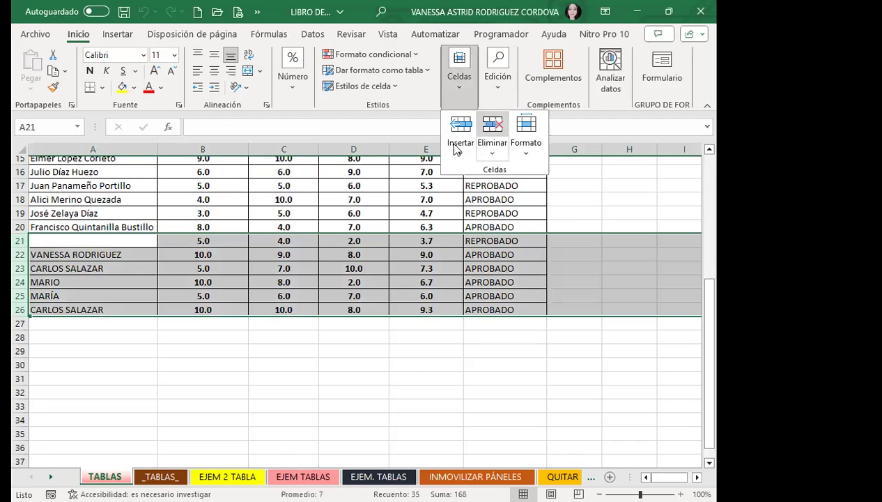
click(492, 126)
scroll(245, 336, up, 5)
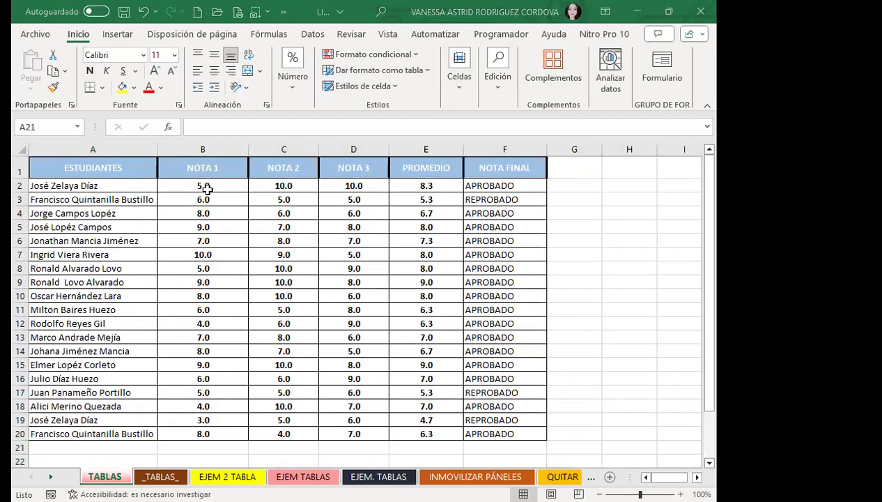
click(237, 188)
click(286, 186)
click(339, 181)
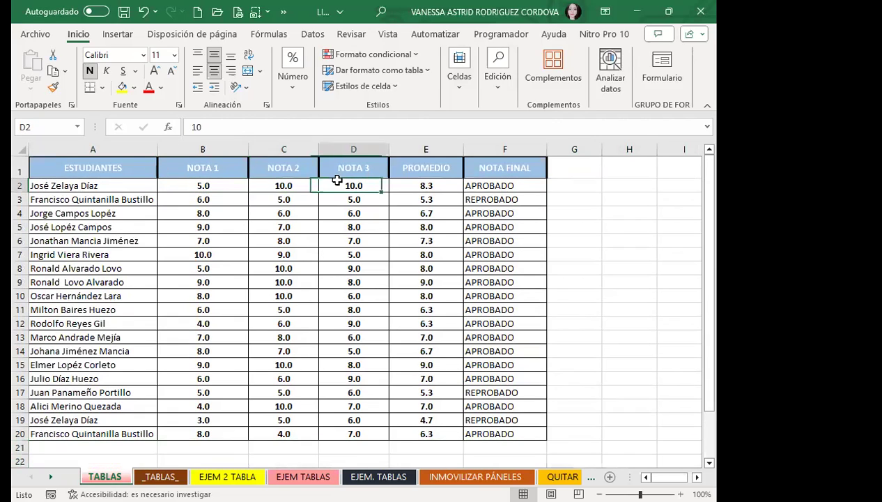
click(411, 185)
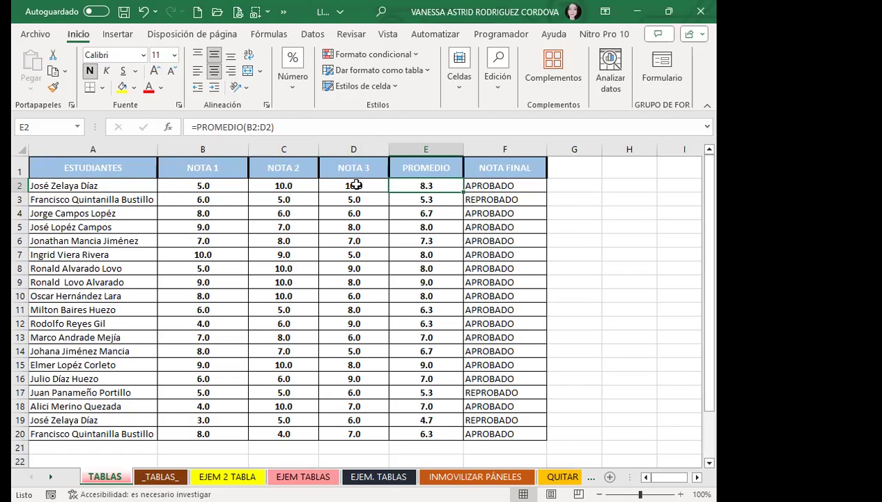
click(531, 182)
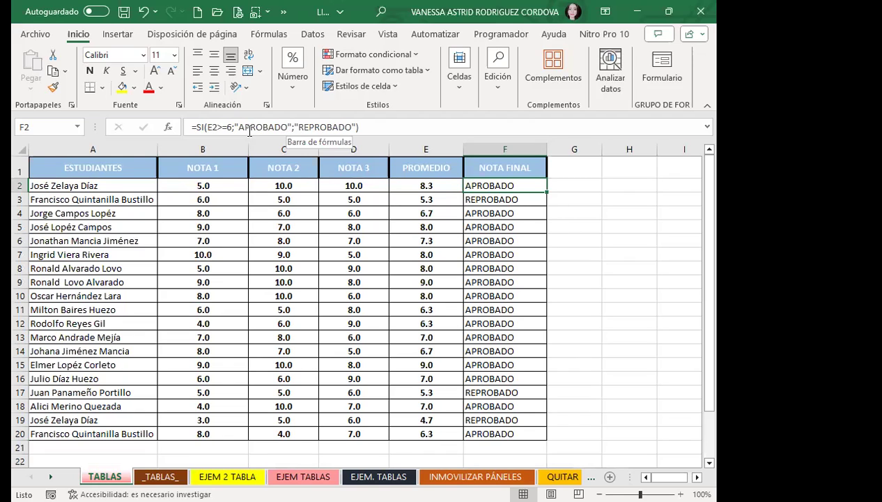
click(443, 188)
click(488, 184)
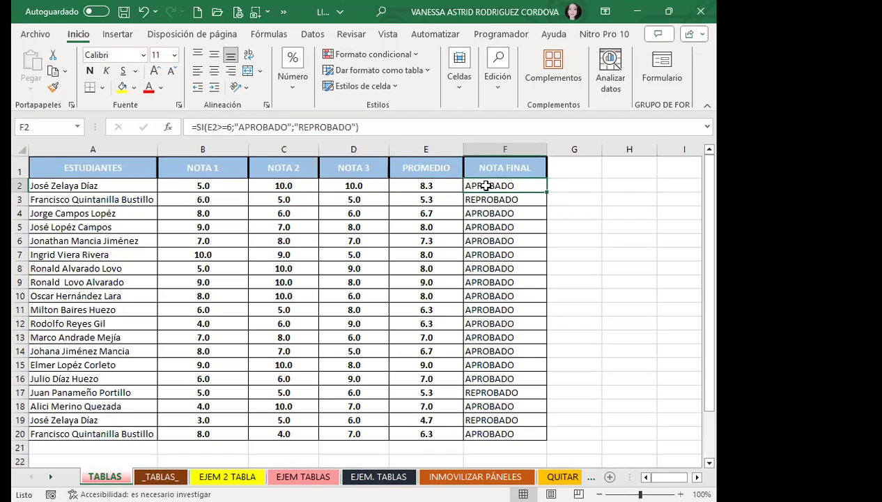
click(450, 185)
click(503, 184)
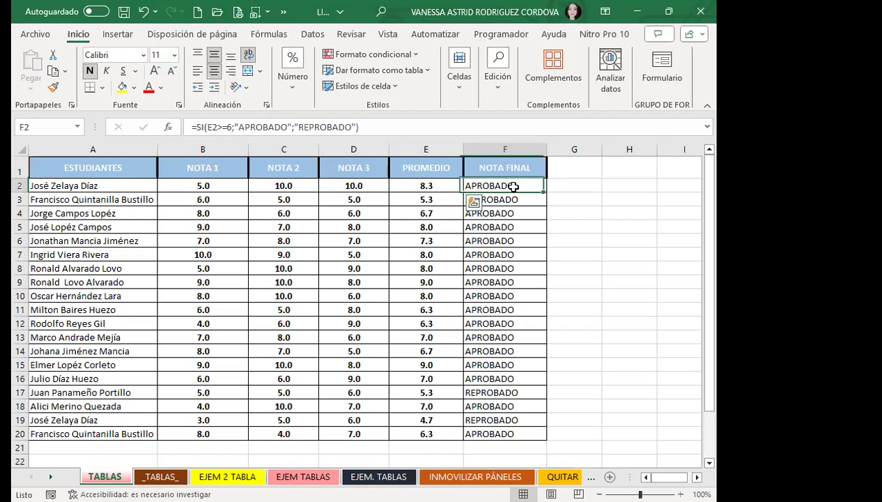
click(451, 185)
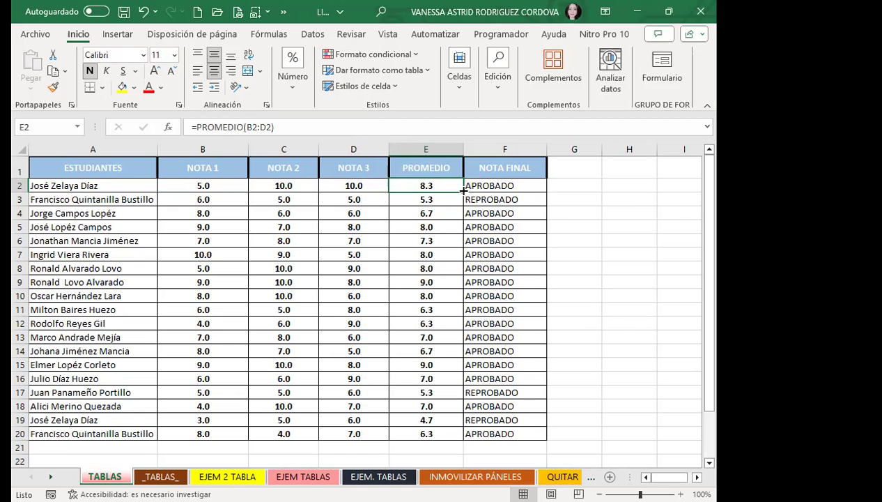
scroll(467, 231, down, 4)
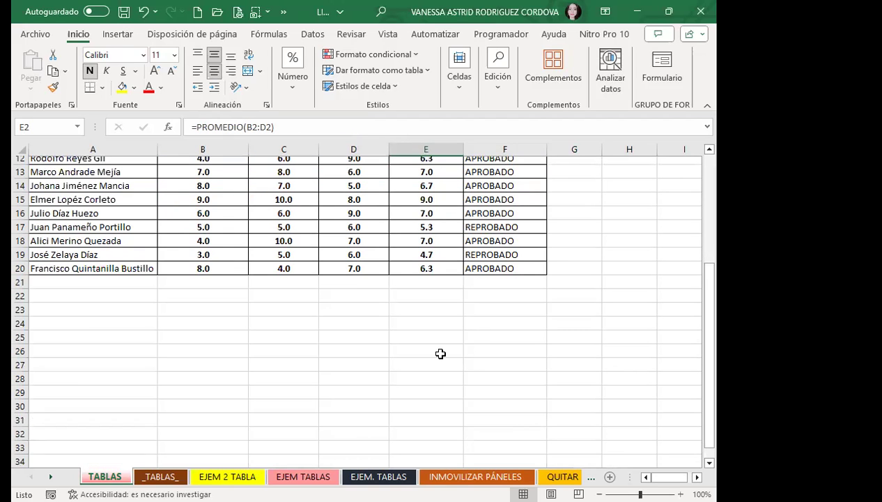
scroll(439, 293, up, 4)
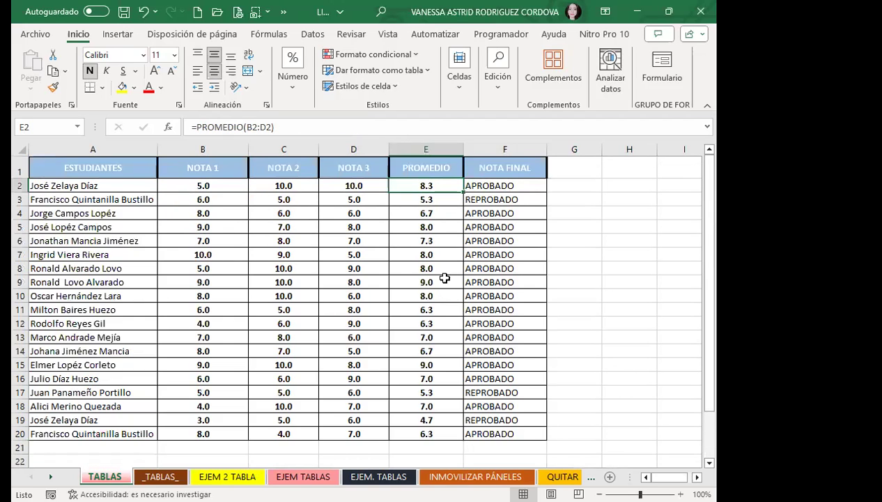
click(506, 199)
scroll(513, 272, down, 2)
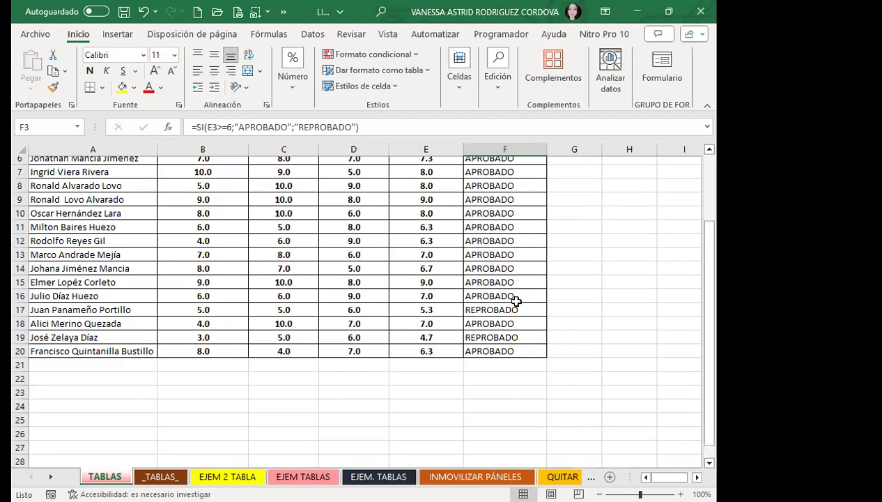
click(512, 351)
click(515, 313)
click(481, 351)
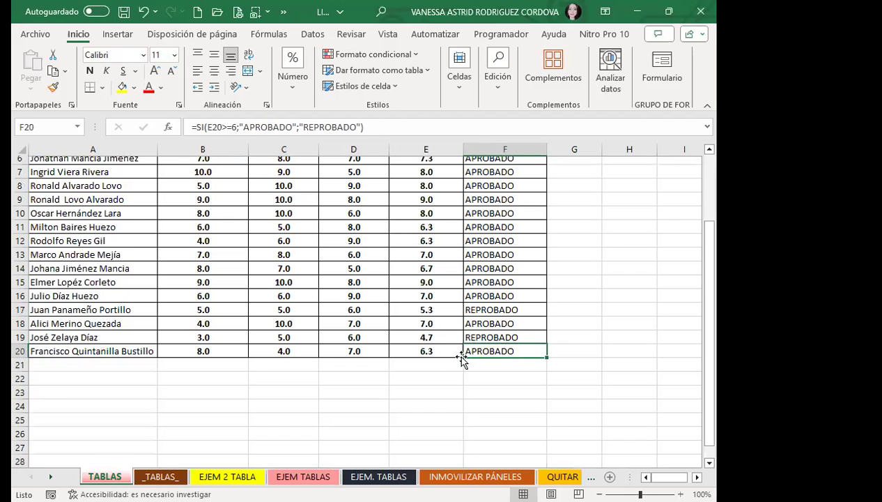
click(467, 335)
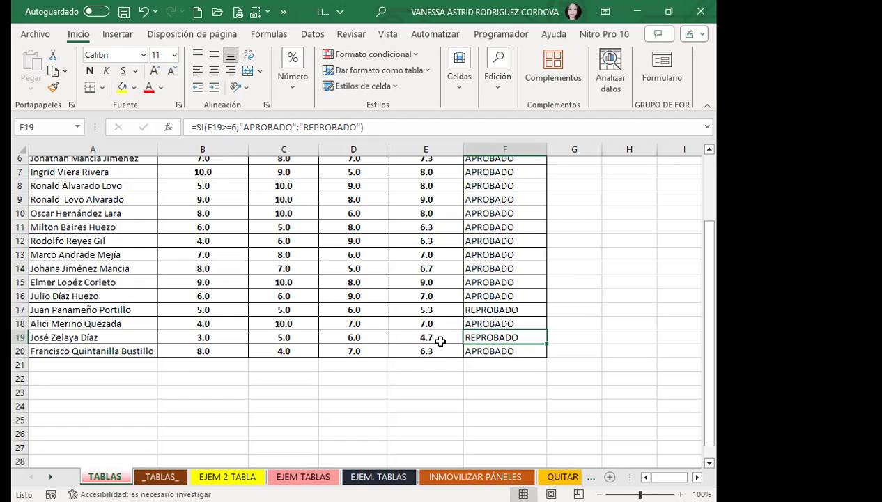
scroll(440, 343, up, 2)
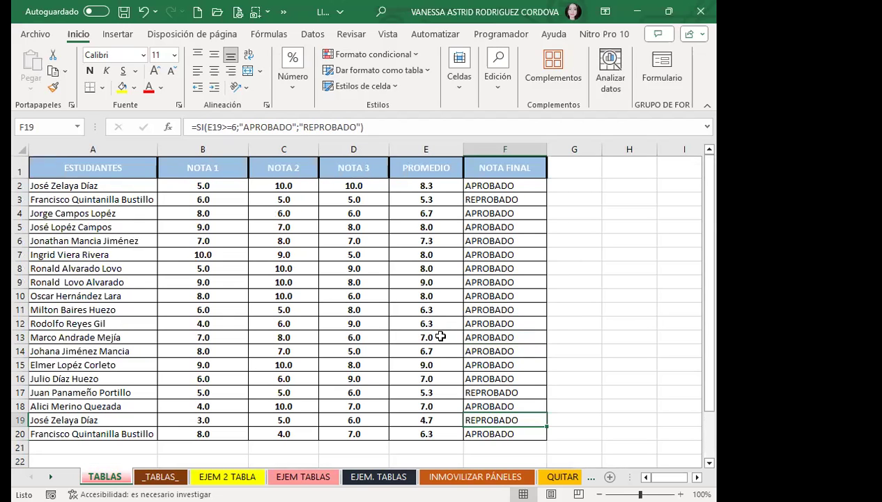
Step: Change the NOTA 1 grade in B4 to 6 and check the recalculated average and result
click(220, 213)
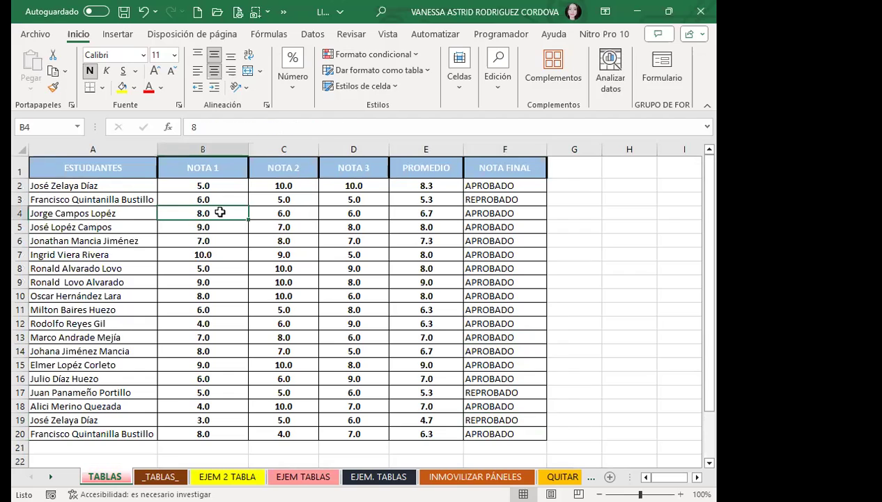
text(6)
key(Return)
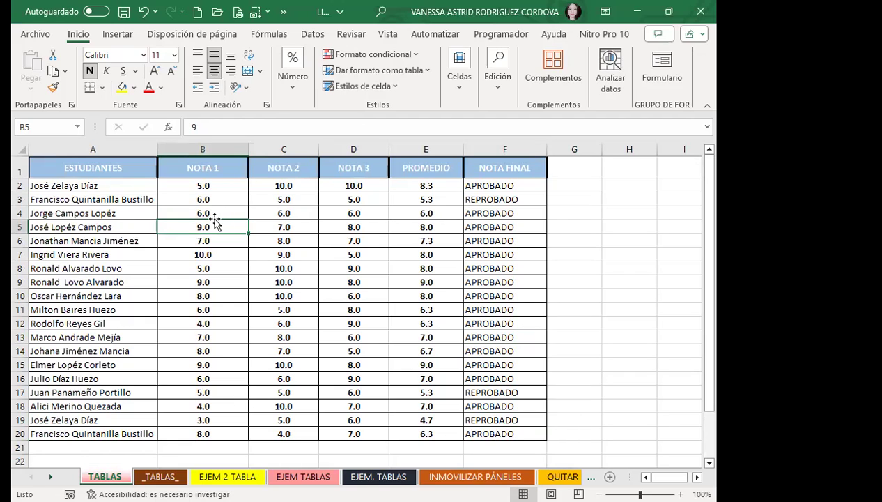
click(401, 211)
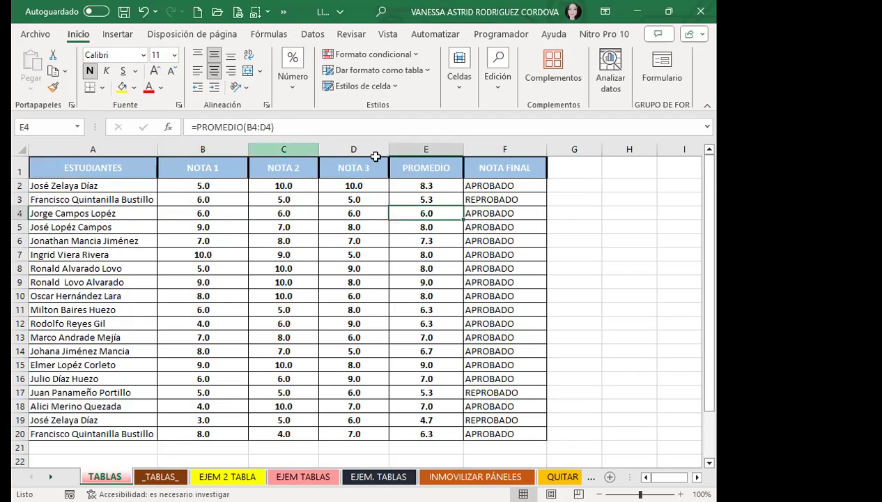
key(Right)
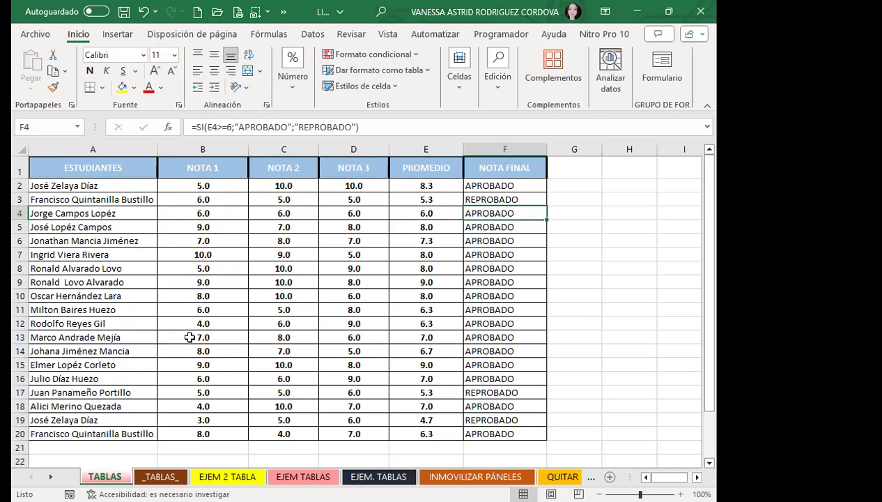
Step: Review other rows of the grades table, such as B8 and A14
scroll(186, 333, down, 3)
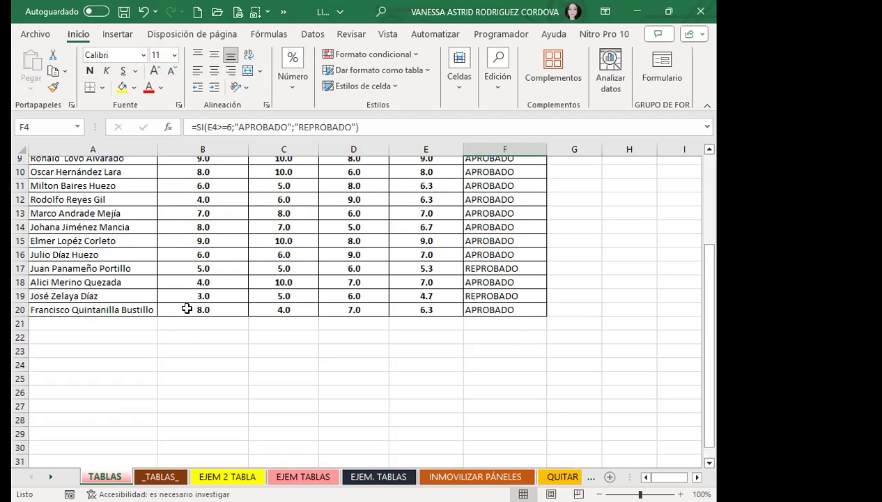
scroll(198, 296, up, 3)
click(214, 268)
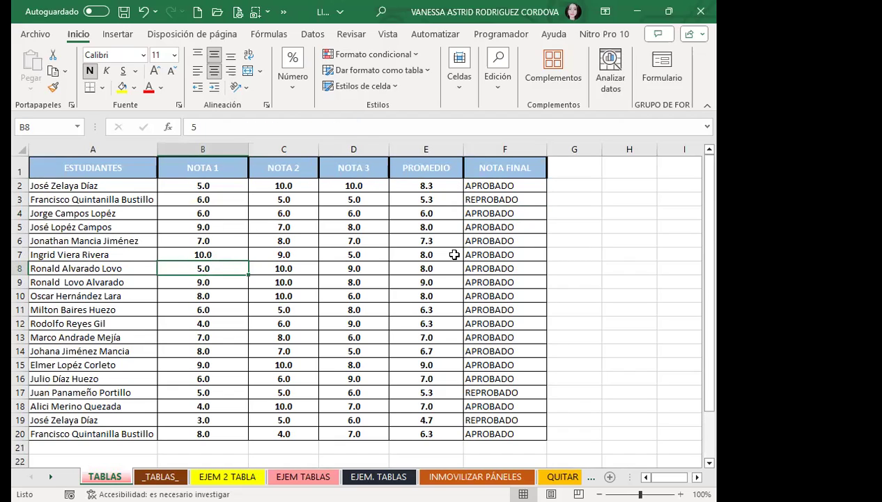
scroll(450, 291, down, 3)
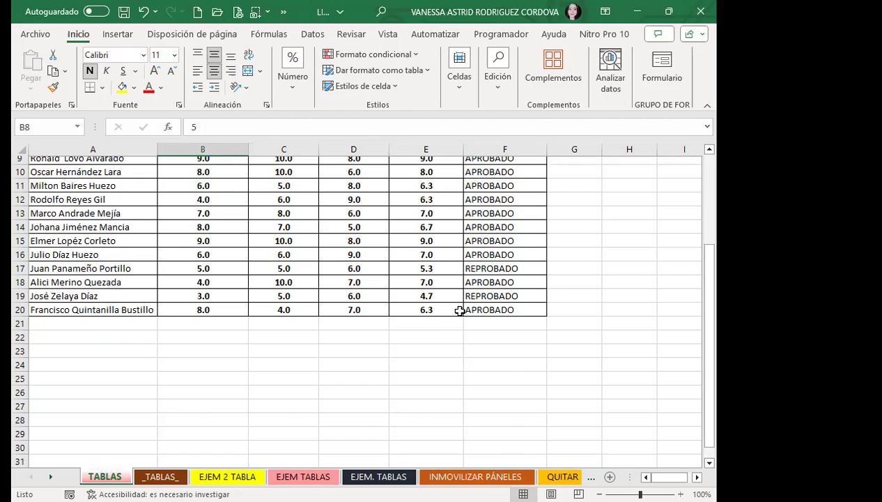
scroll(450, 234, up, 3)
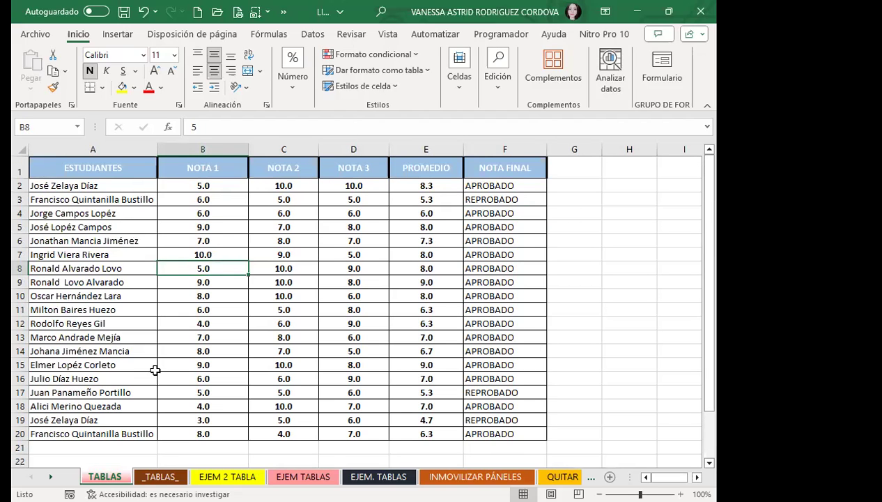
click(145, 348)
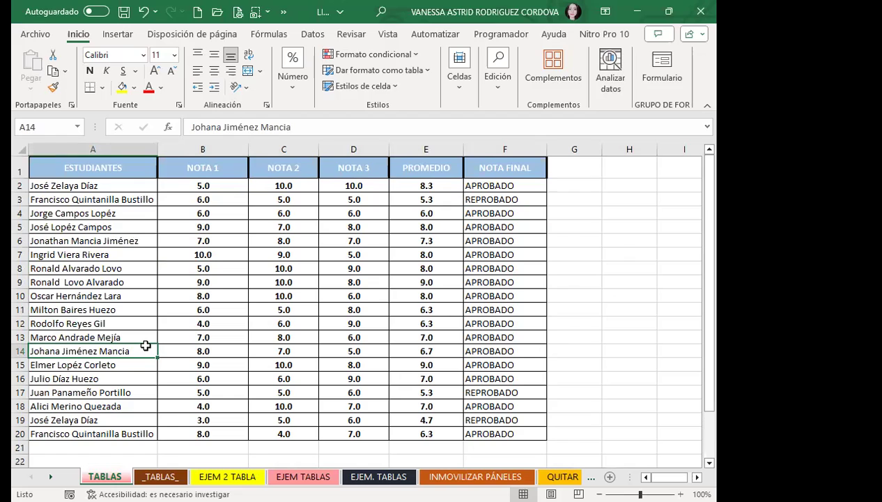
scroll(155, 372, down, 3)
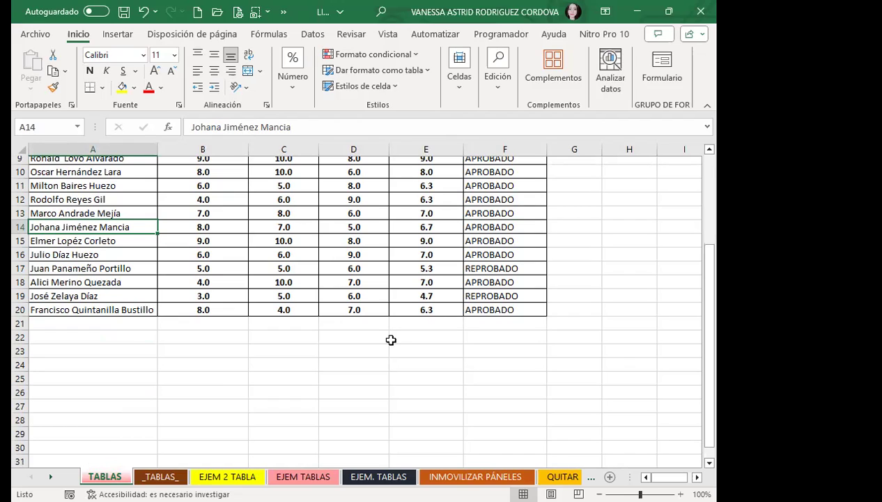
Step: Enter a new student's full name in cell A21
click(123, 323)
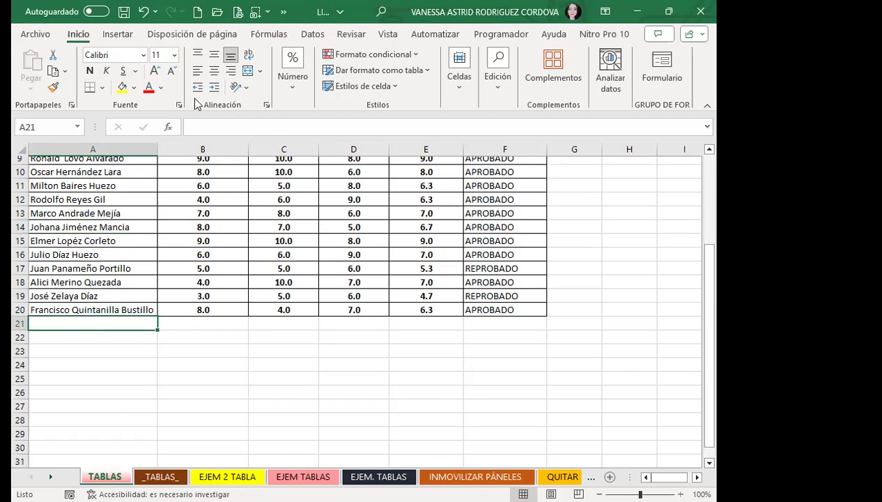
click(662, 70)
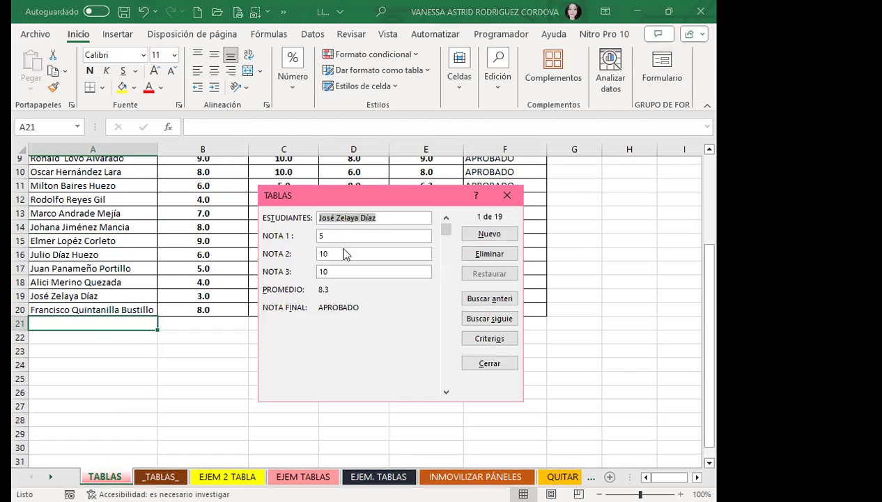
click(507, 195)
text(VANE)
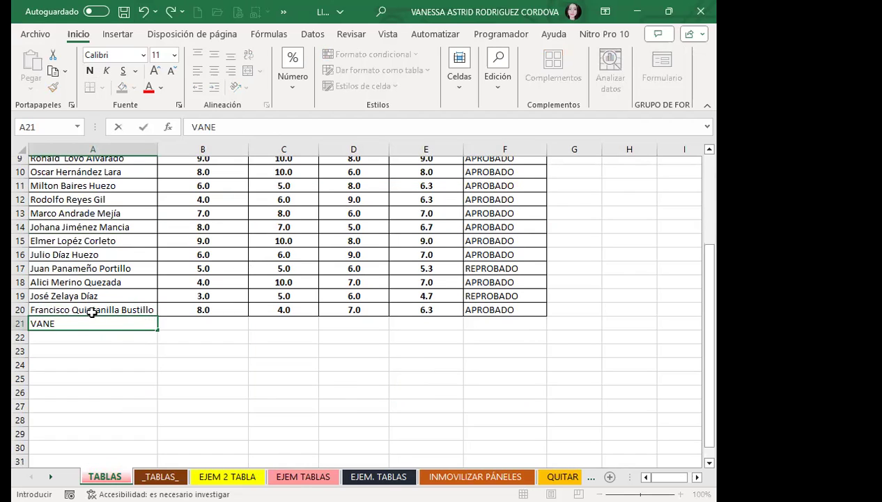
text(SSA RODR)
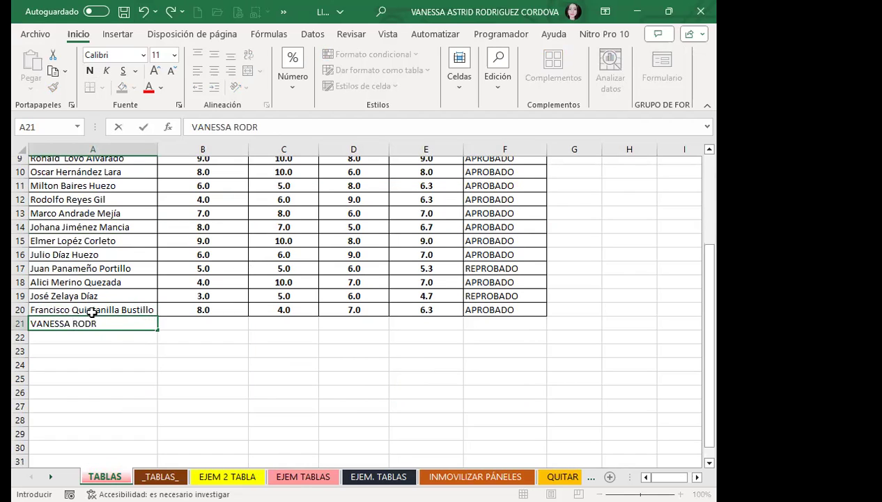
text(IGURZ)
key(Tab)
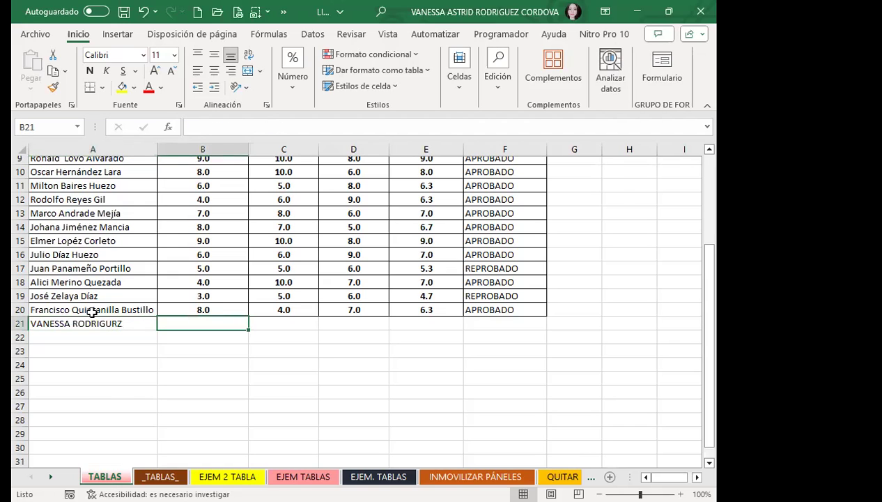
Step: Enter grades 8, 10 and 10 in B21:D21 and check the E21 average and F21 result
text(8)
key(Tab)
text(10)
key(Tab)
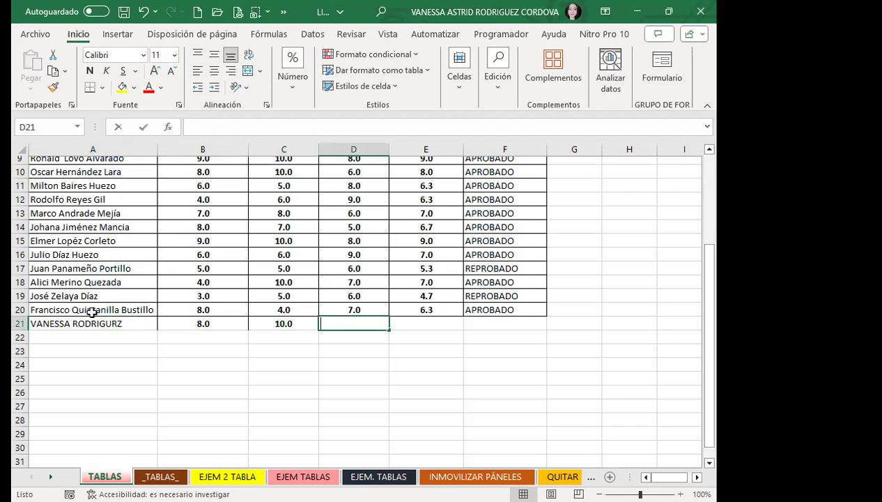
text(10)
key(Tab)
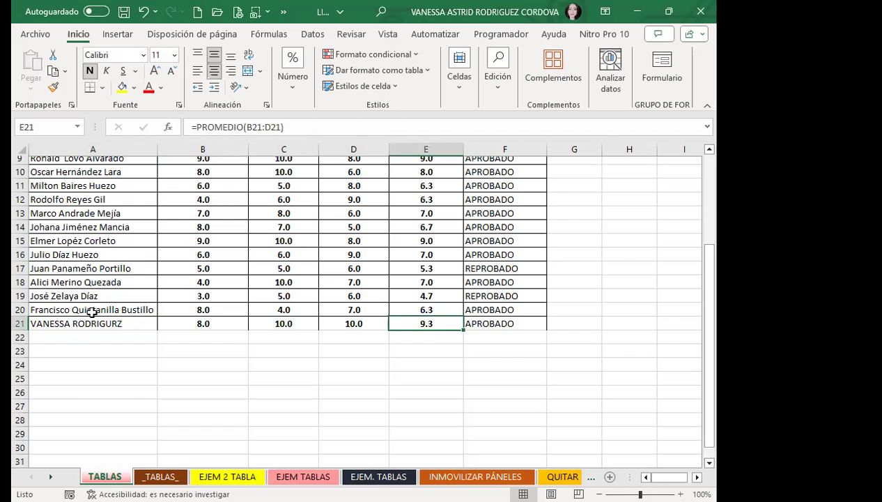
click(346, 377)
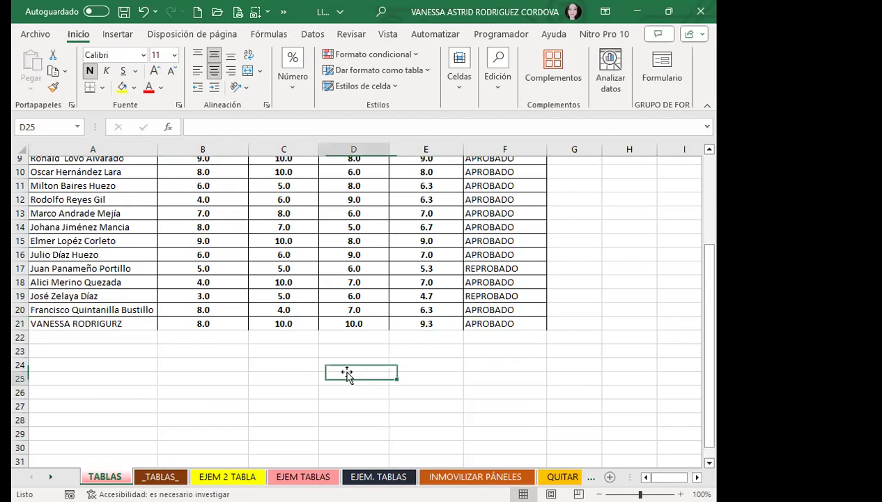
click(447, 323)
click(477, 326)
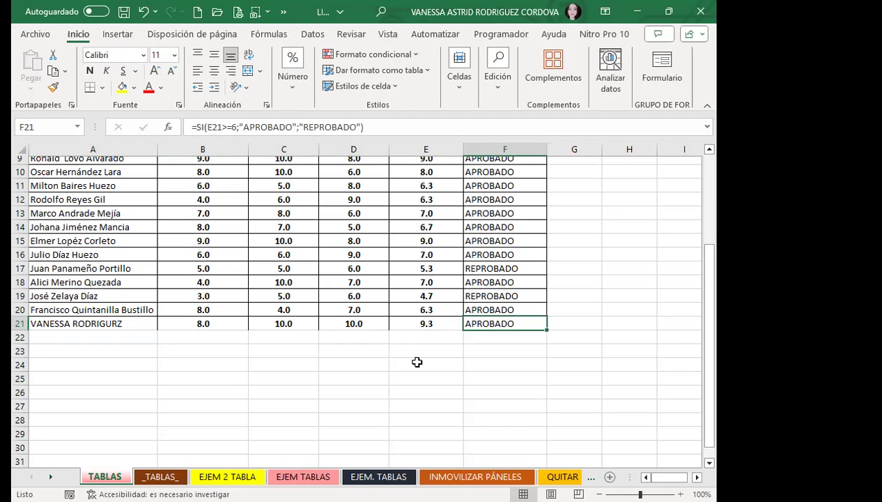
Step: Review the new row 21 entries: name, grades, 9.3 average and APROBADO result
click(436, 344)
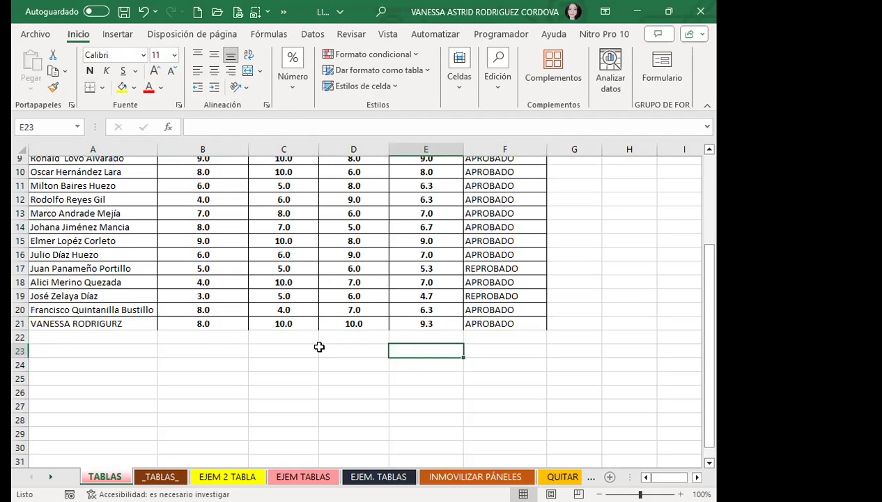
click(105, 335)
click(136, 322)
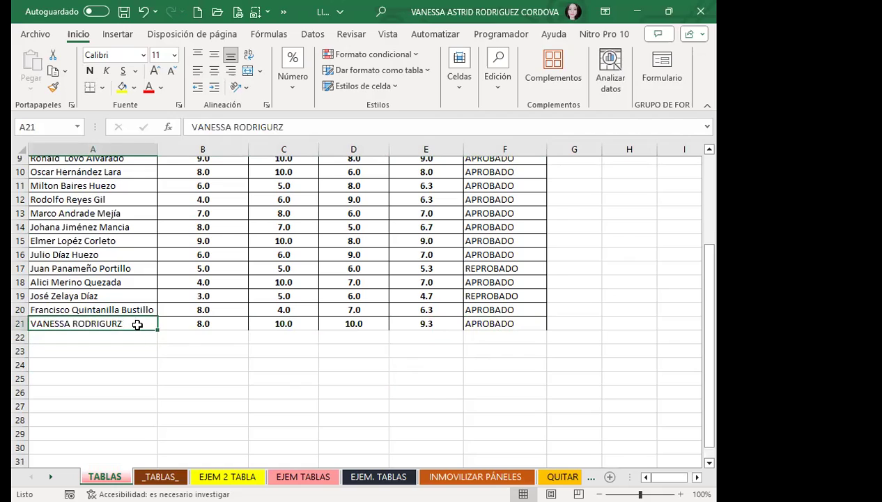
click(192, 324)
click(282, 324)
click(354, 324)
click(430, 322)
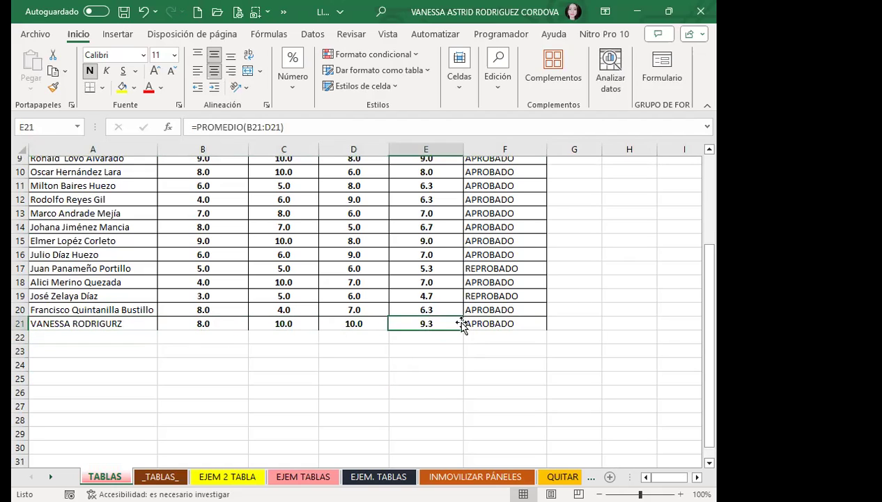
click(490, 324)
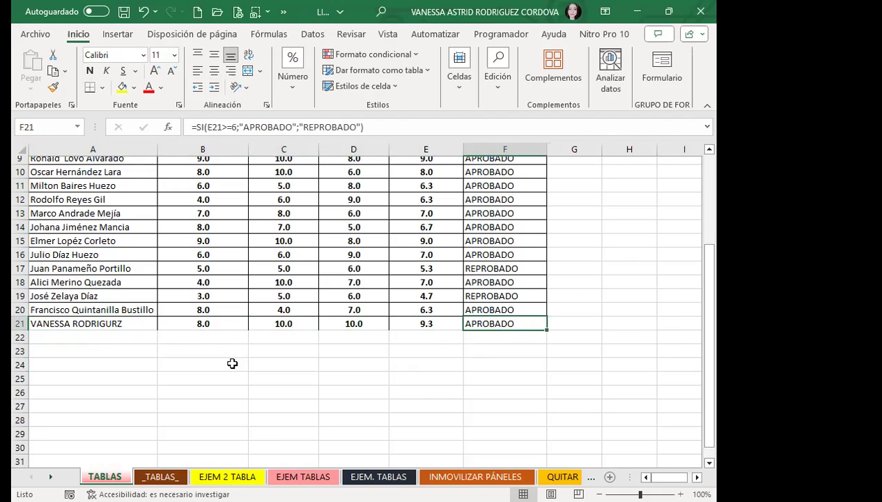
click(115, 352)
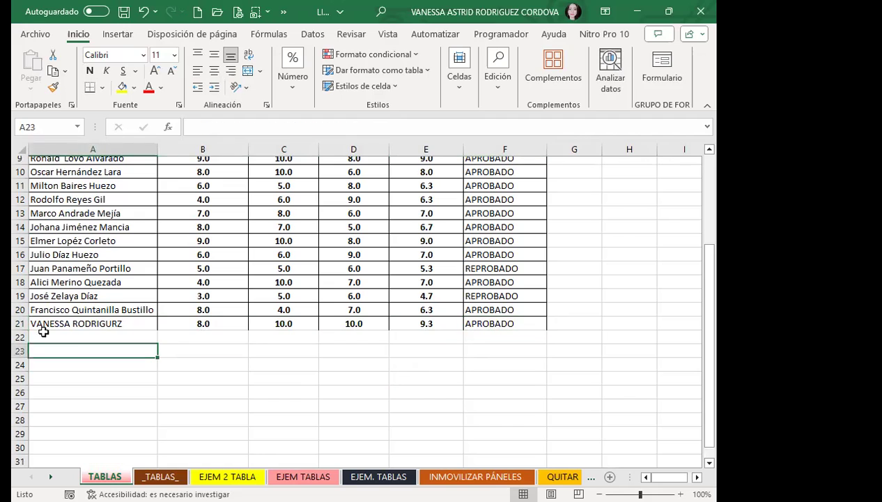
Step: Correct the misspelled student surname in cell A21
double_click(120, 323)
key(BackSpace)
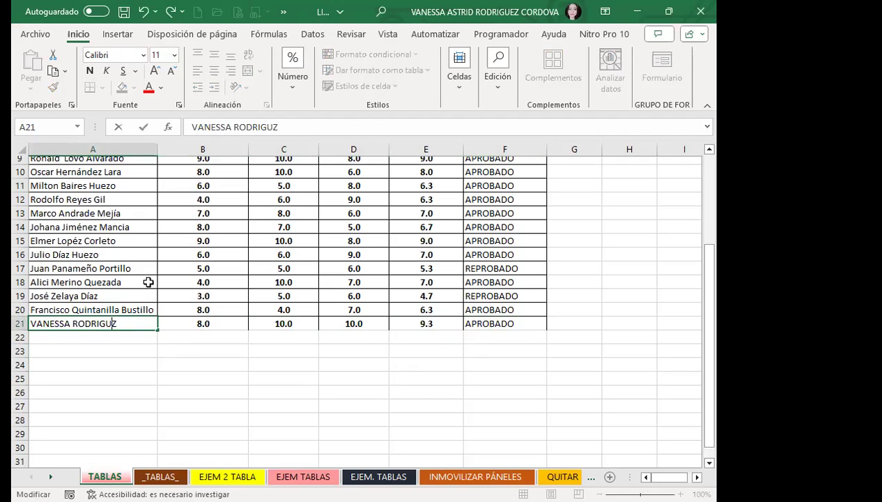
text(WE)
key(BackSpace)
key(BackSpace)
text(E)
key(Return)
click(152, 377)
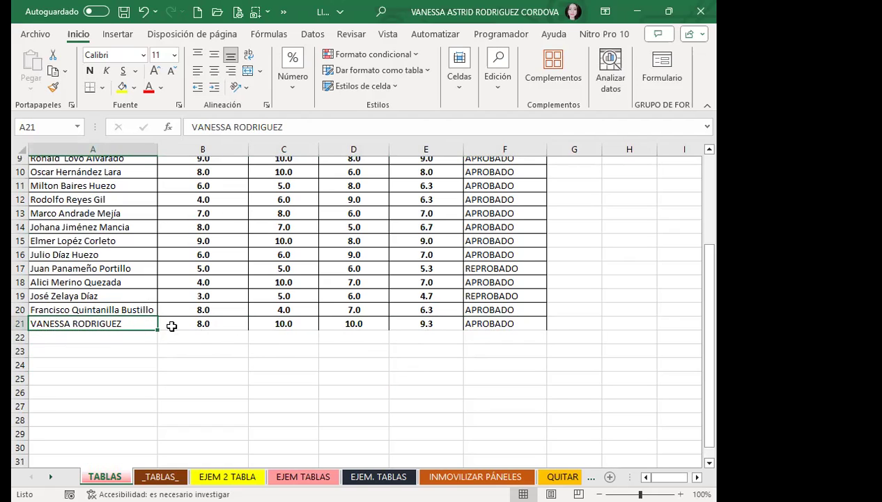
Step: Undo the name fix and delete row 21, cancelling the accidental replace prompt
key(ctrl+z)
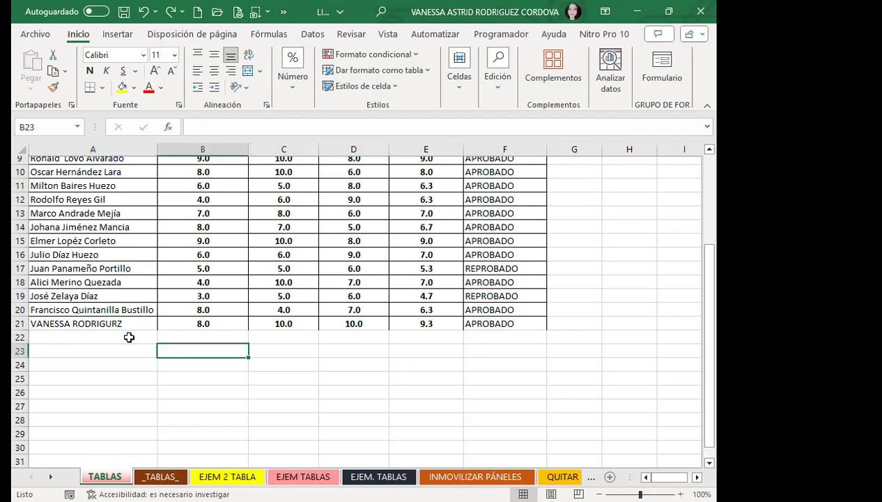
click(19, 323)
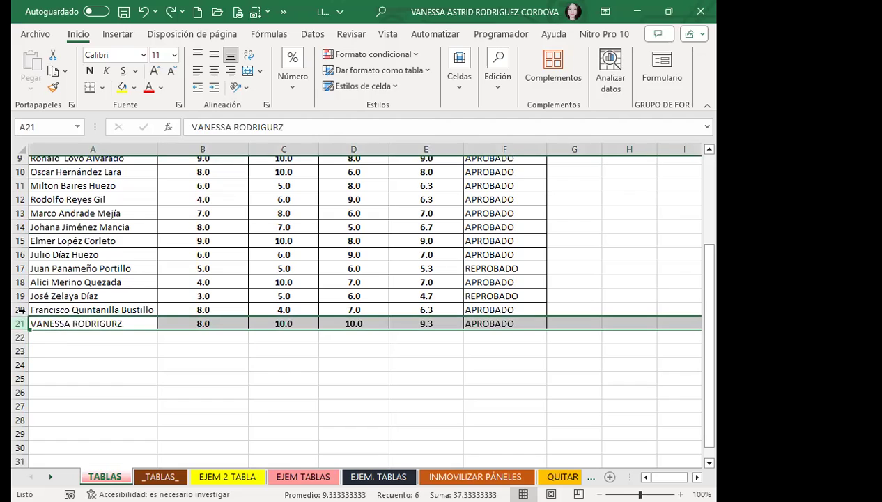
click(449, 89)
click(490, 125)
drag(118, 321, 120, 317)
click(404, 295)
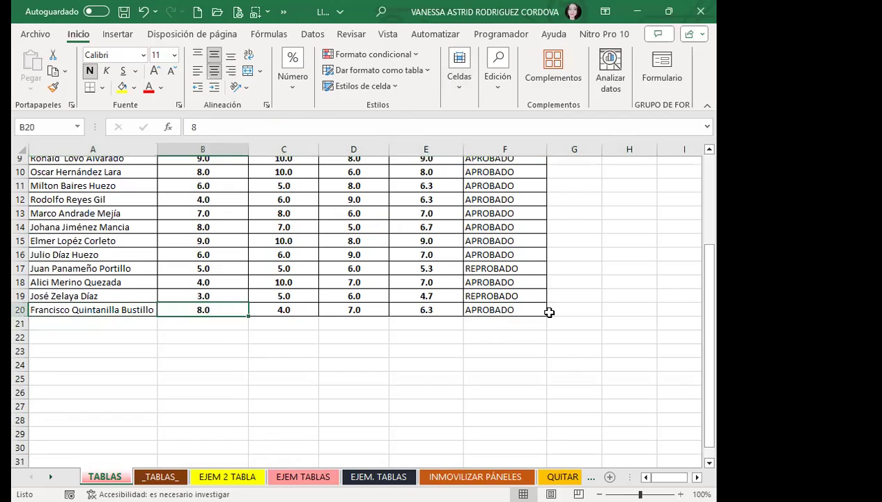
click(536, 310)
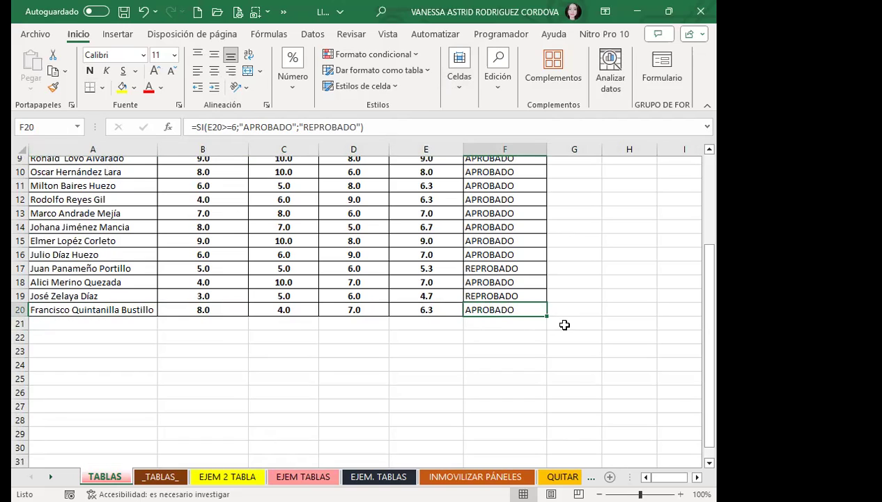
drag(547, 317, 628, 342)
click(628, 337)
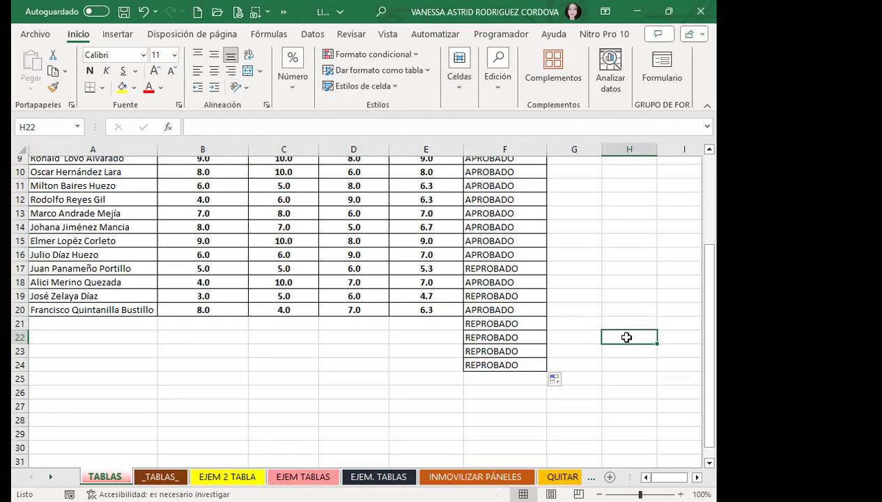
key(ctrl+z)
click(147, 311)
drag(147, 312, 512, 308)
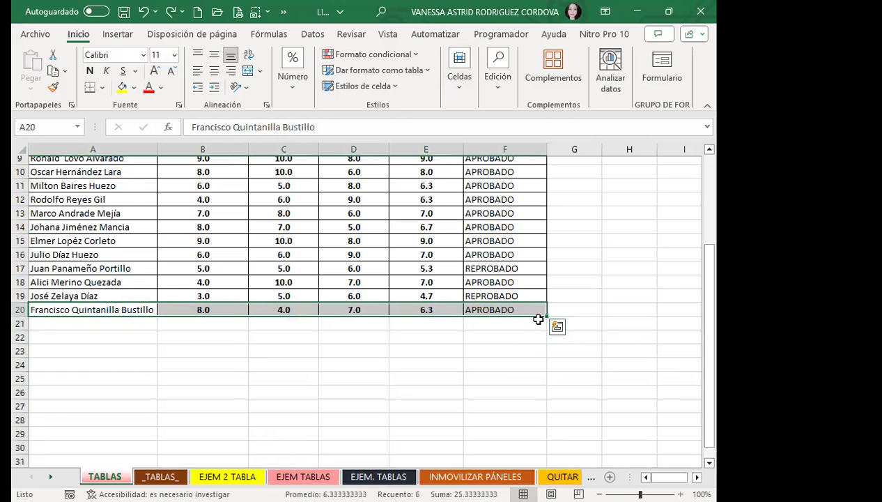
drag(548, 317, 512, 390)
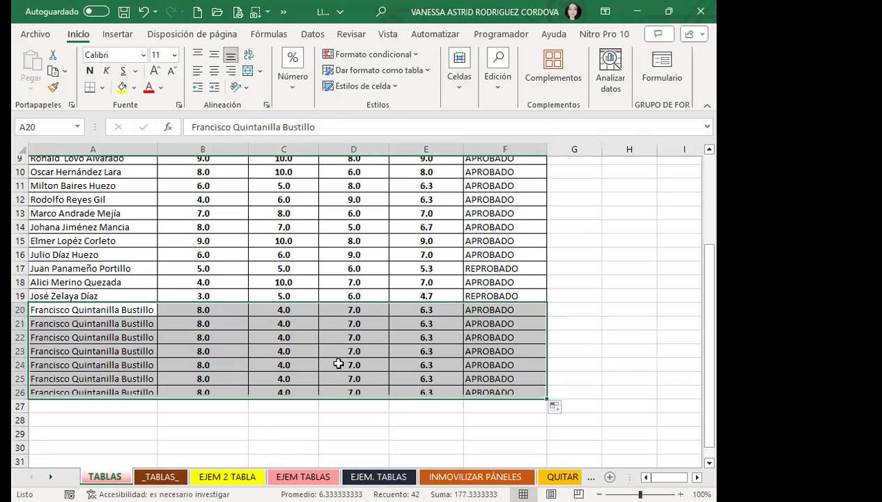
click(239, 329)
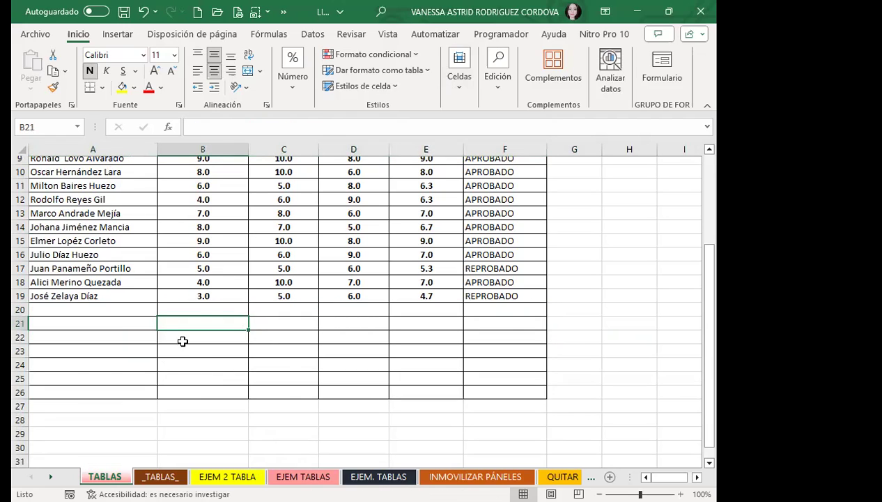
key(ctrl+z)
key(ctrl+z)
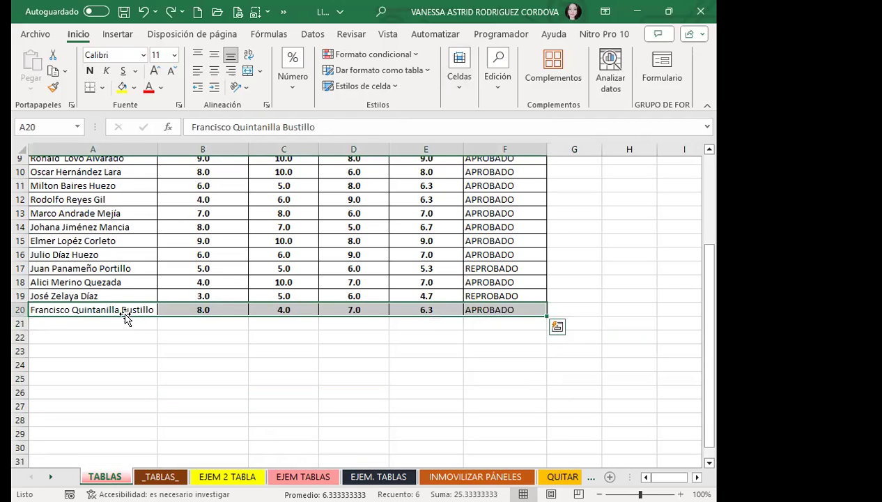
click(53, 88)
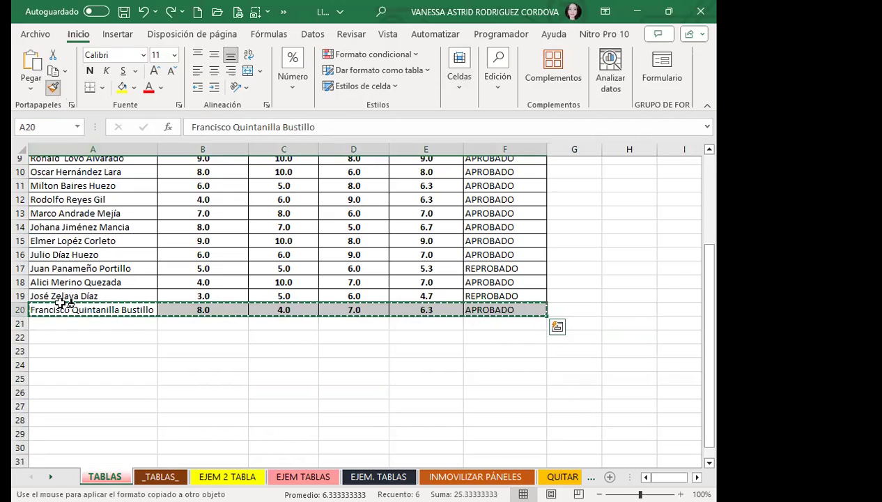
mouse_move(64, 323)
mouse_down()
mouse_move(437, 368)
mouse_move(504, 401)
mouse_move(518, 395)
mouse_up()
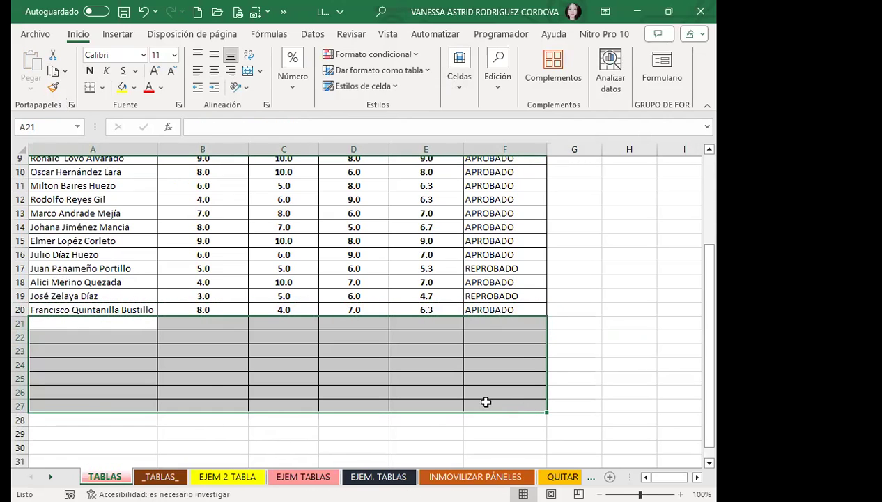
click(443, 403)
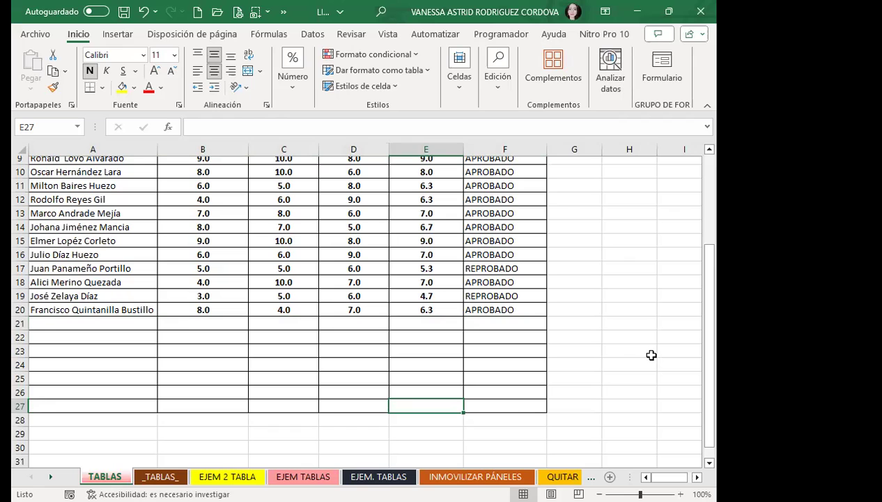
key(ctrl+z)
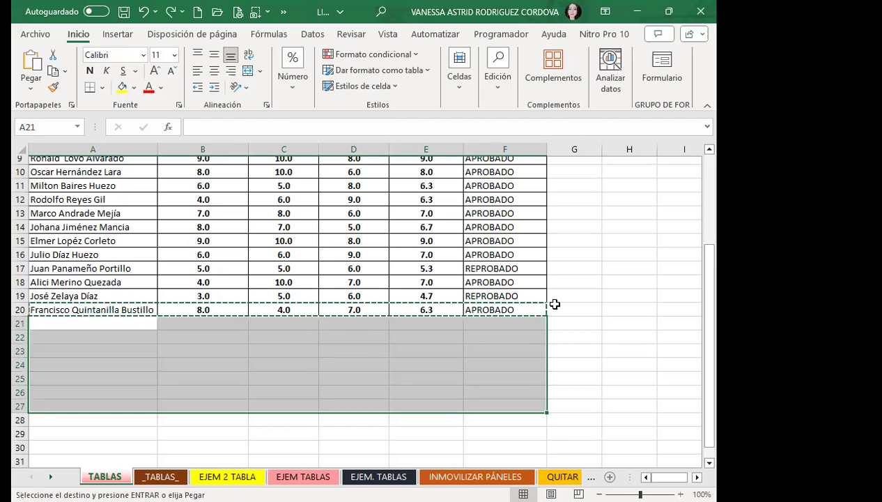
key(Escape)
click(356, 383)
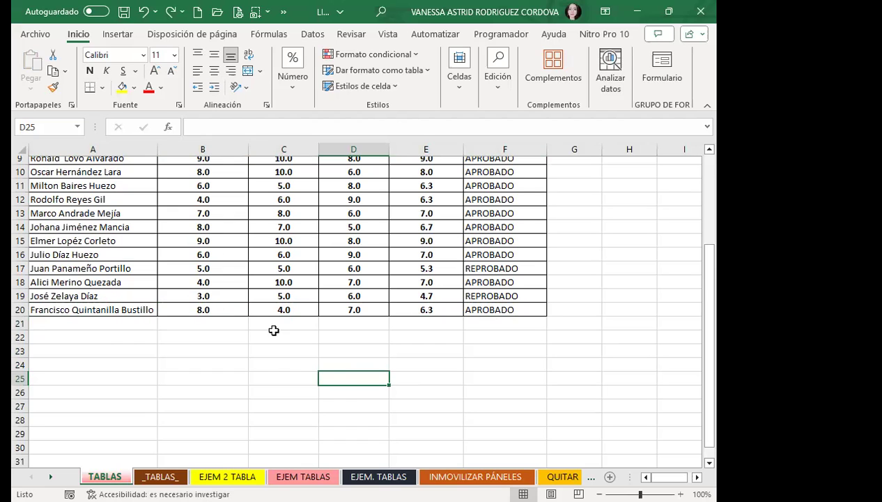
scroll(112, 346, down, 3)
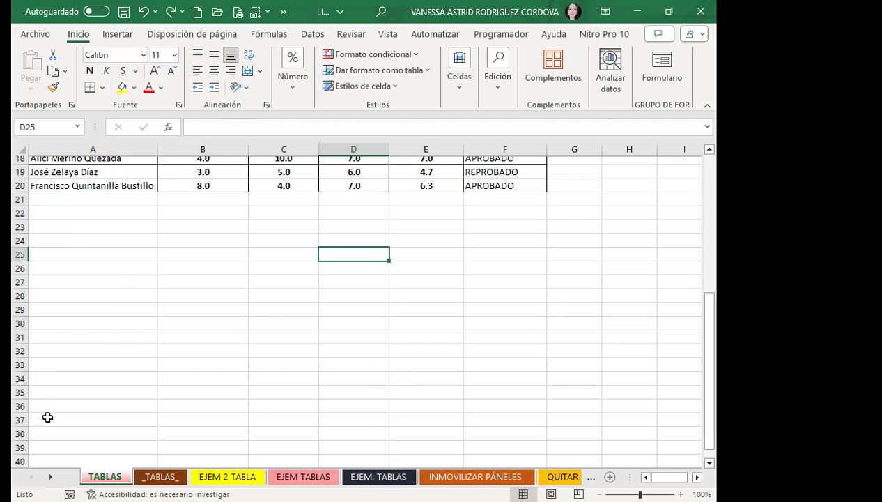
click(35, 448)
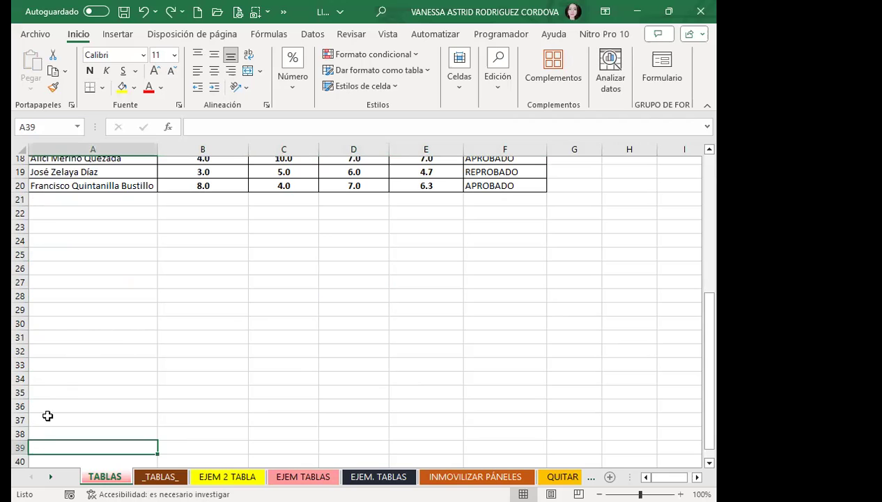
scroll(77, 382, up, 3)
scroll(84, 370, up, 1)
click(204, 374)
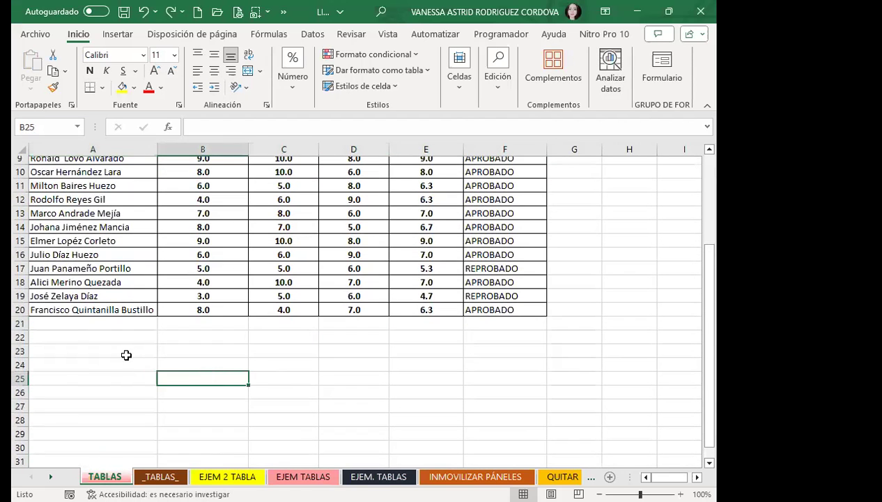
drag(129, 326, 202, 340)
click(282, 394)
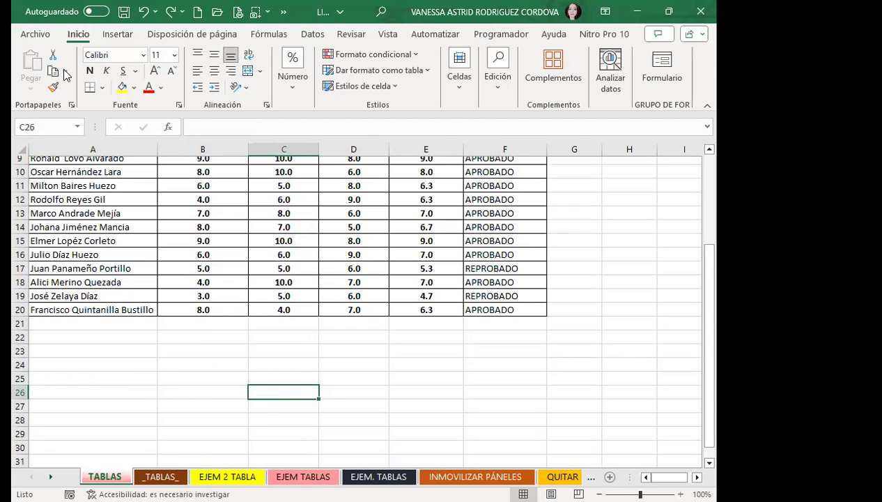
click(131, 325)
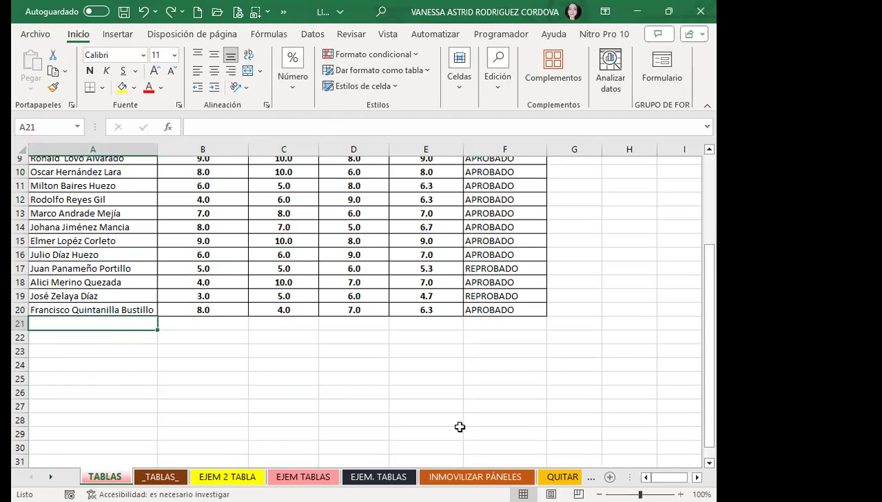
click(287, 352)
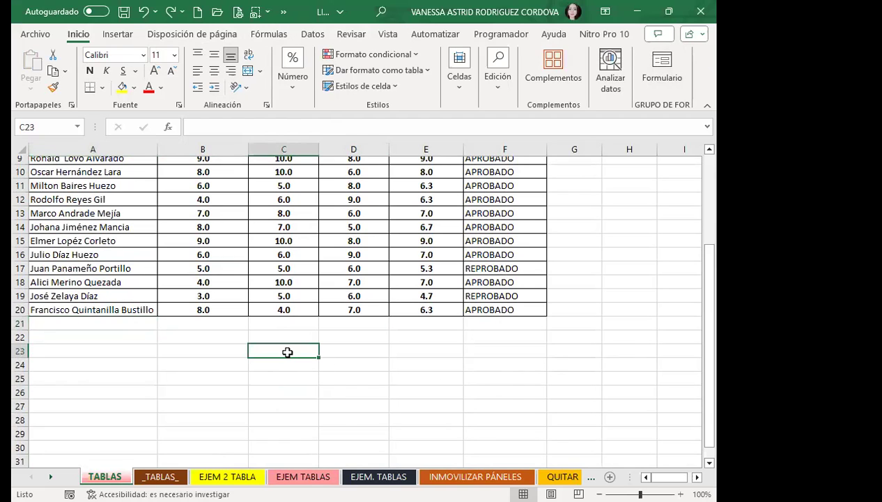
click(287, 310)
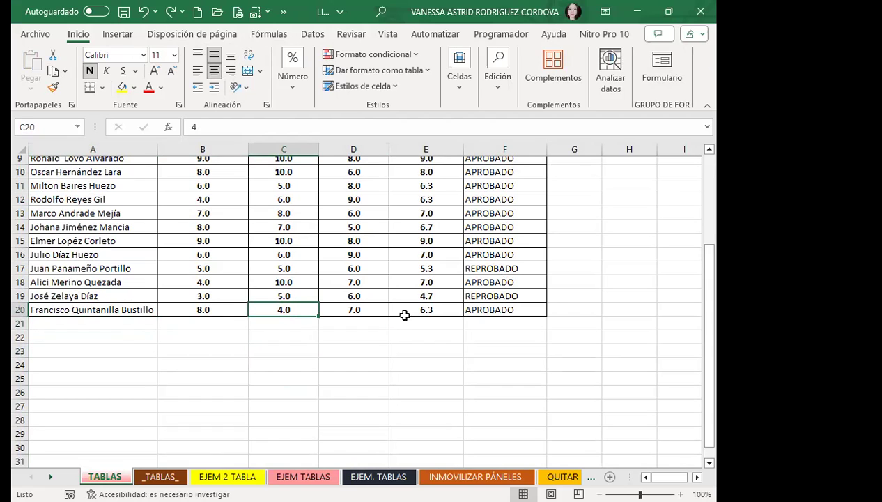
click(534, 312)
click(360, 293)
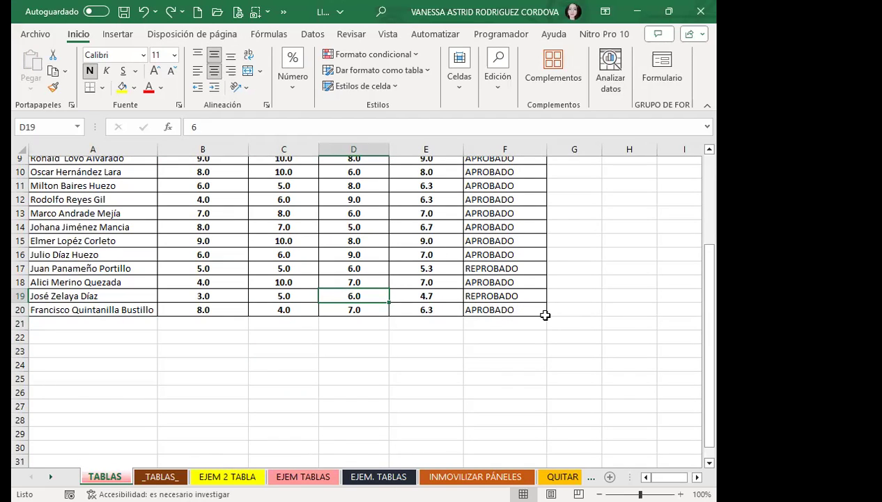
click(525, 407)
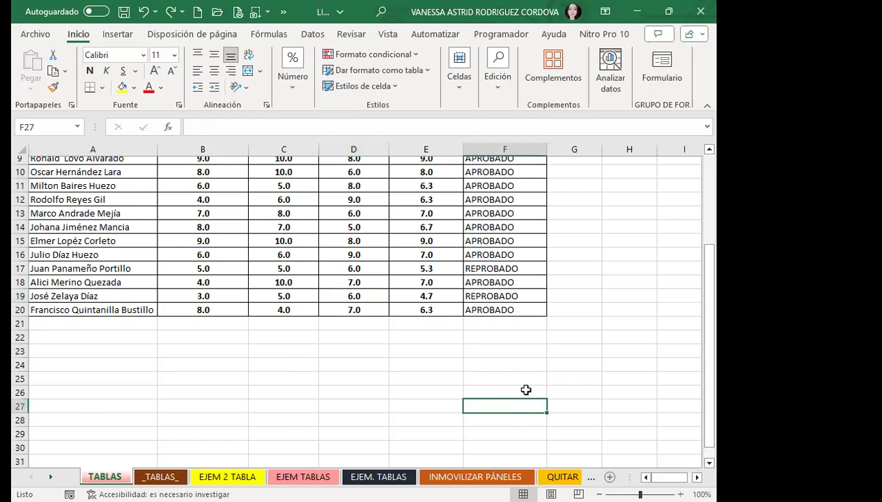
scroll(232, 270, up, 3)
click(249, 253)
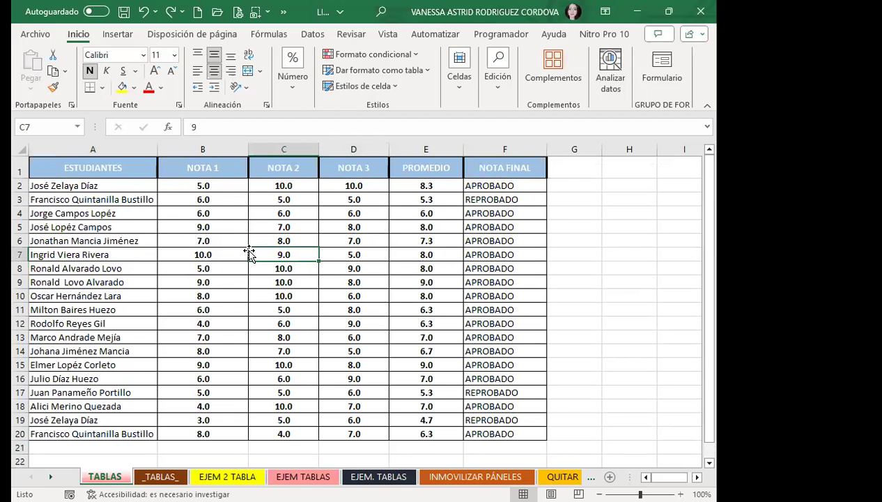
Step: With a cell in the grades data selected, view the Insertar > Tablas options and close them
click(241, 177)
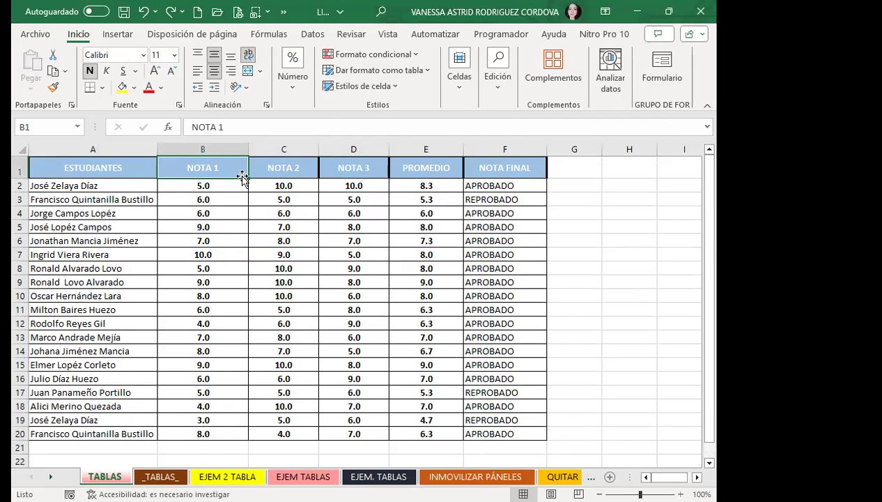
click(231, 239)
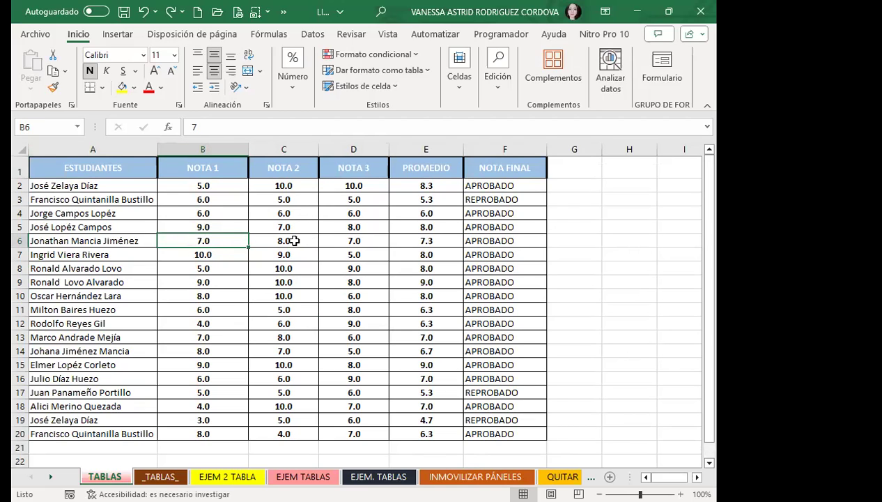
click(297, 213)
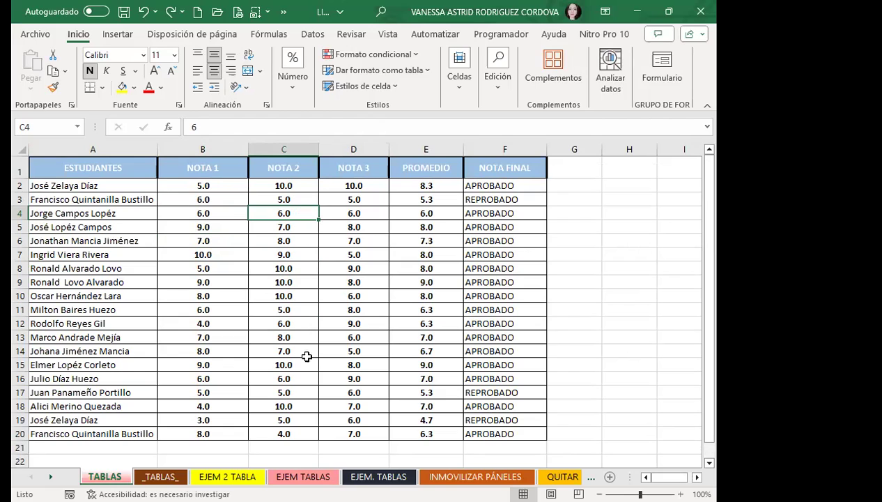
click(117, 35)
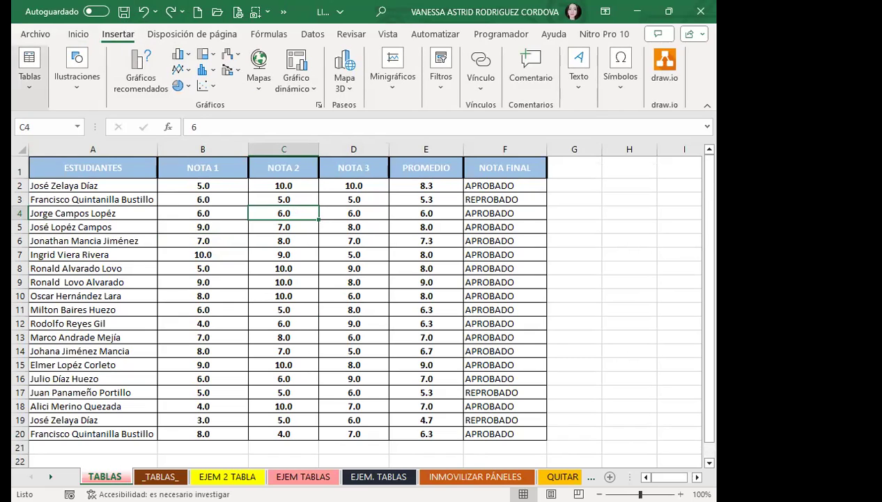
click(29, 70)
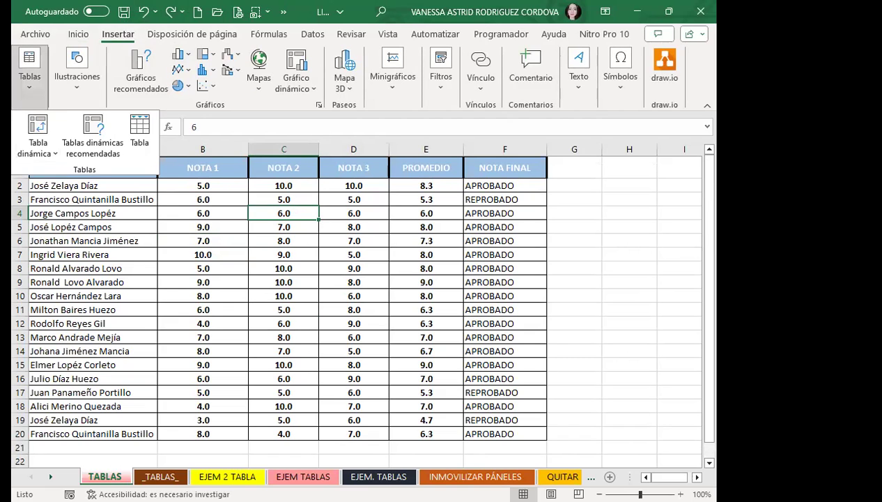
key(Escape)
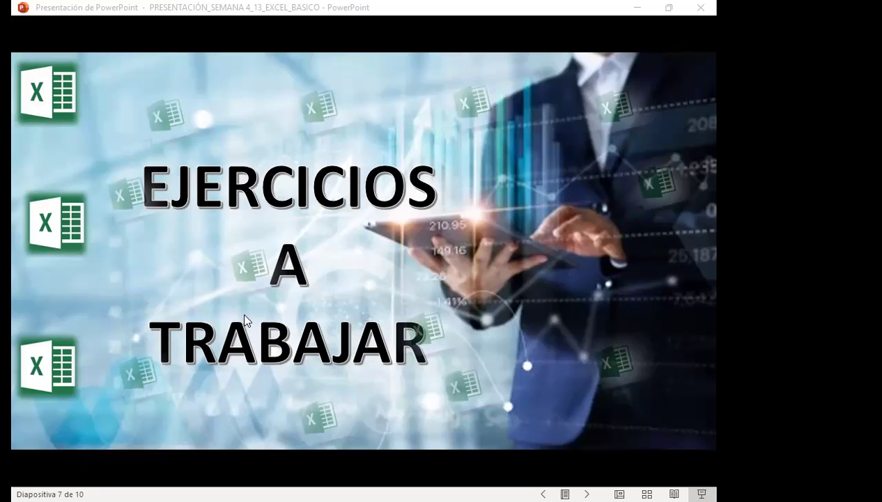
Step: Back in Excel, try Insertar > Tablas > Tabla on D5:D6, then cancel the Crear tabla dialog
key(alt+Tab)
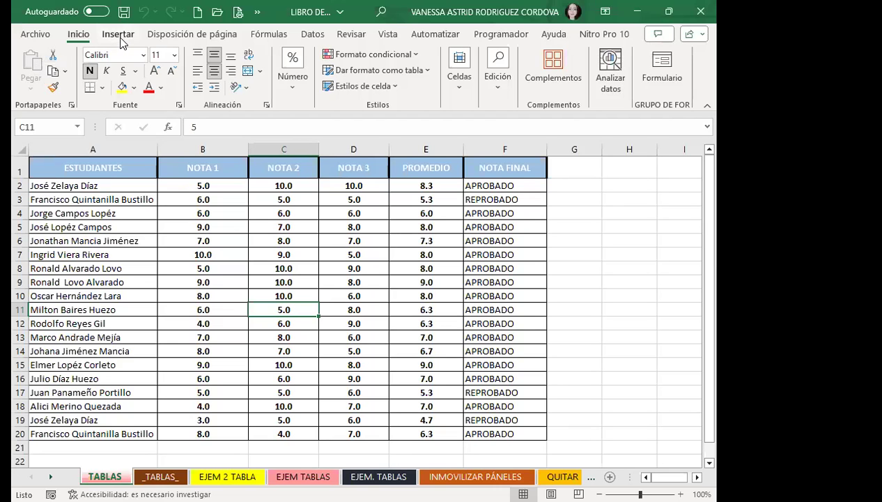
click(118, 34)
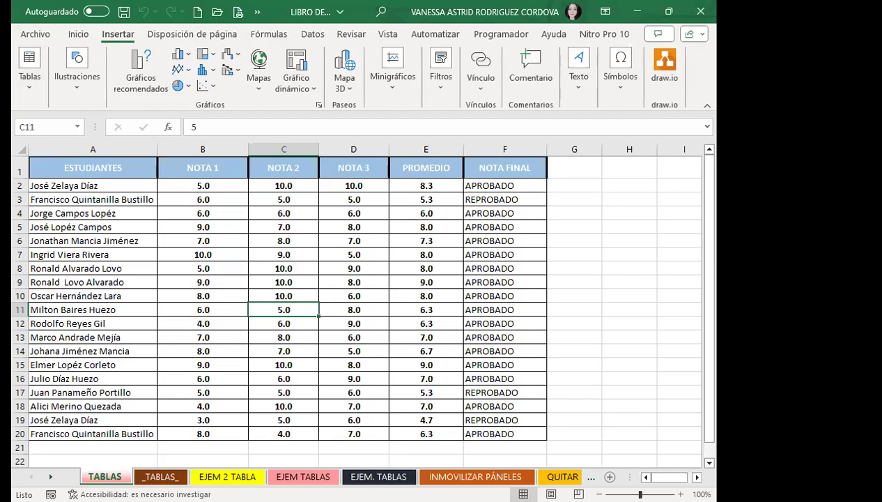
drag(354, 240, 354, 227)
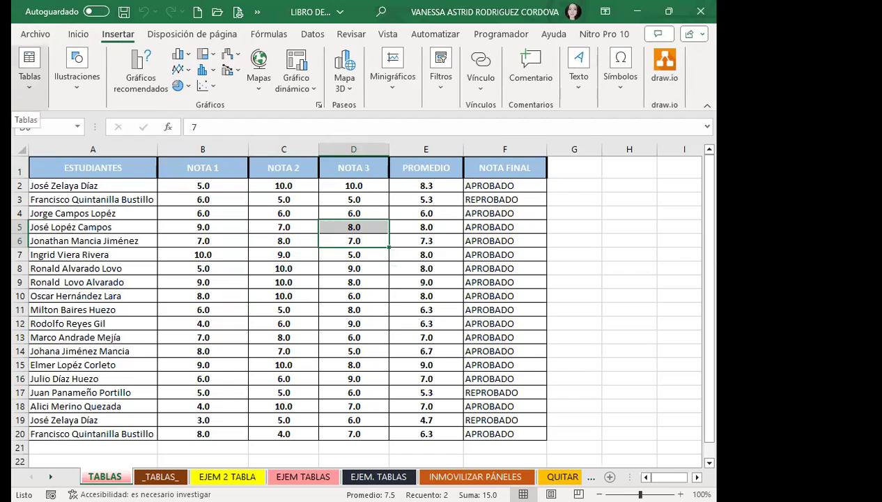
click(30, 70)
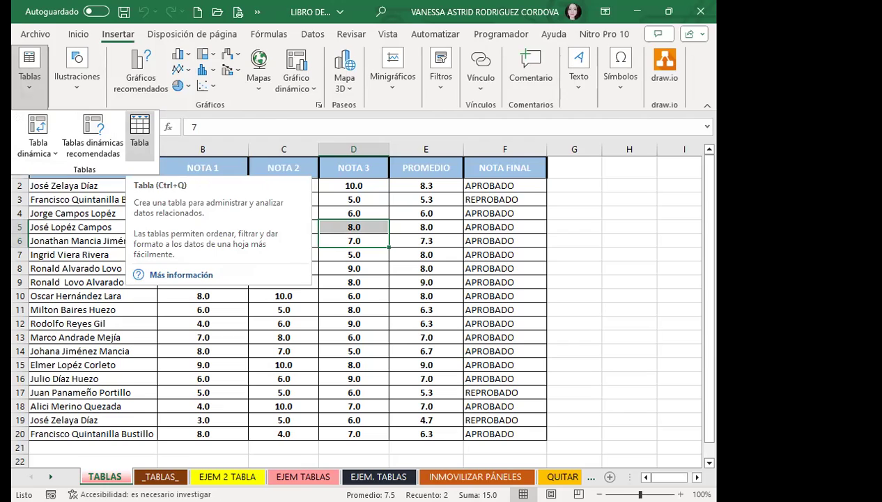
click(140, 134)
key(Escape)
click(354, 254)
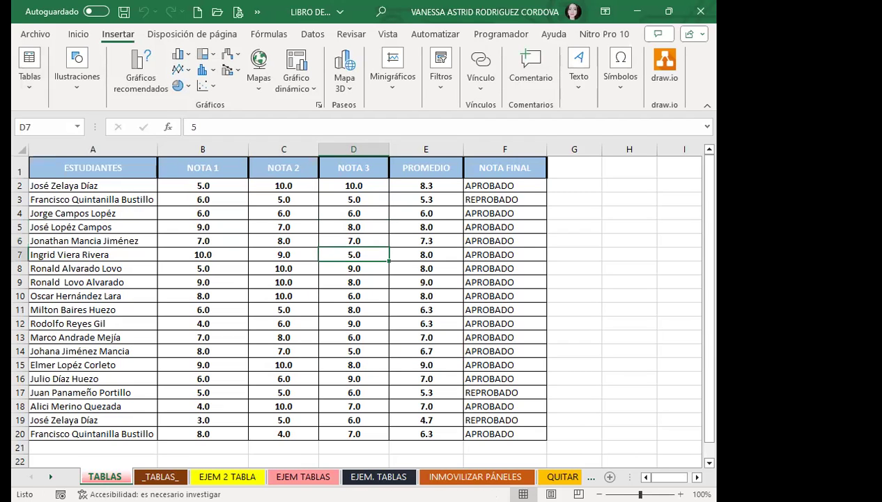
drag(426, 310, 426, 295)
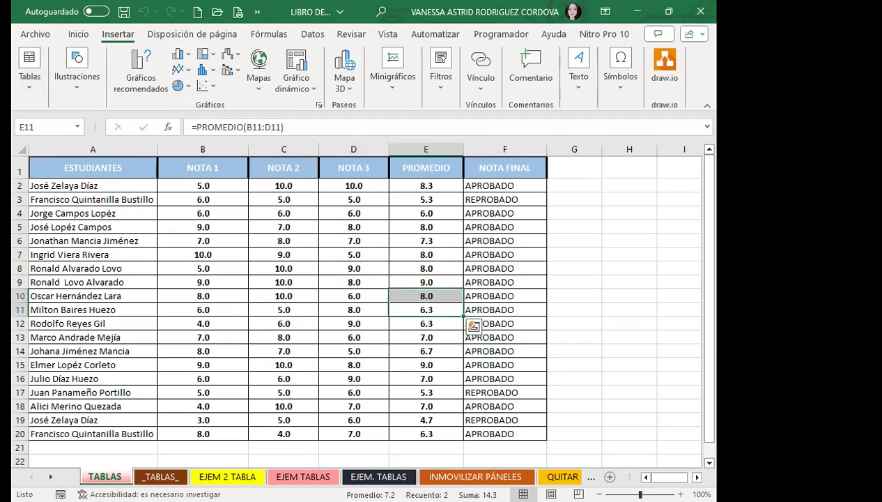
click(354, 282)
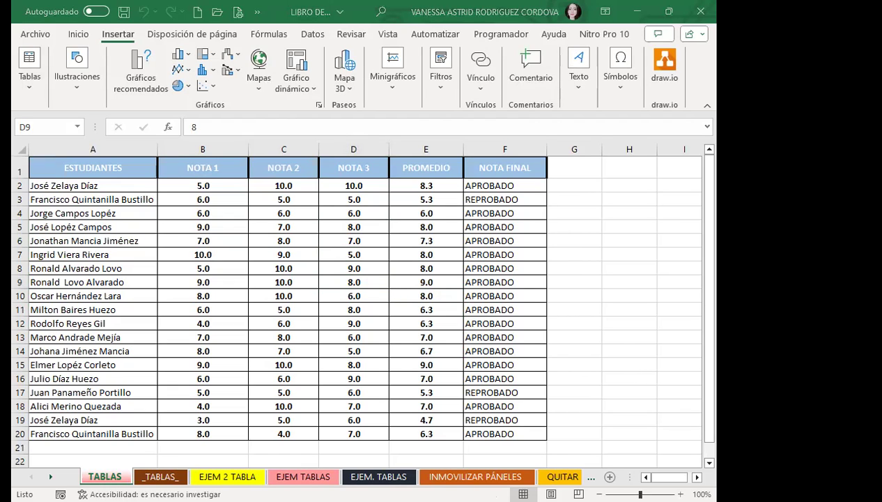
click(284, 295)
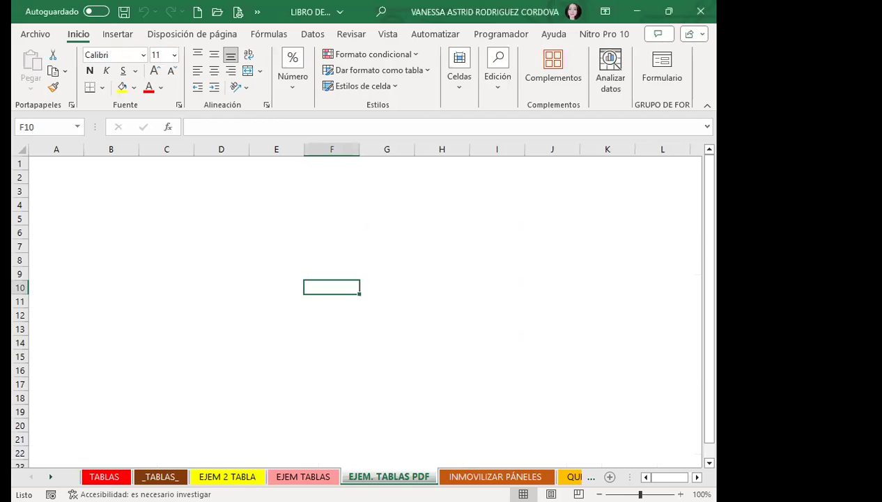
click(227, 238)
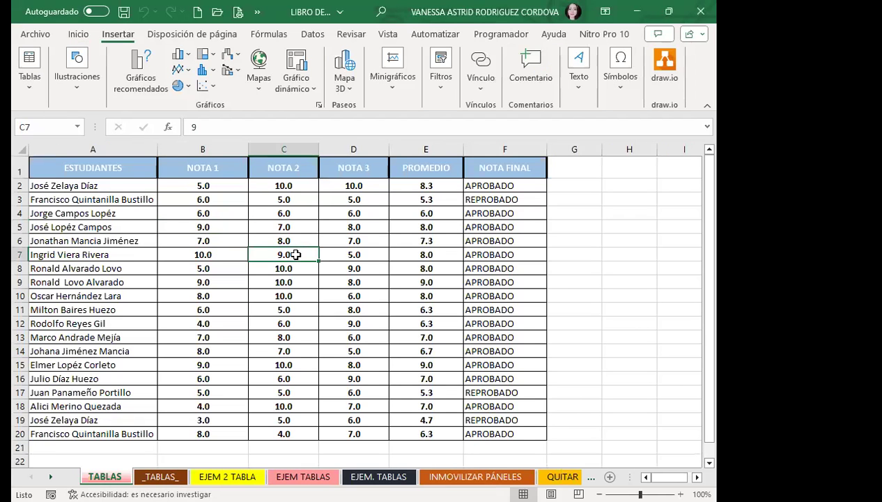
Step: Set up Crear tabla for range $A$1:$F$20 with 'La tabla tiene encabezados' checked
click(29, 86)
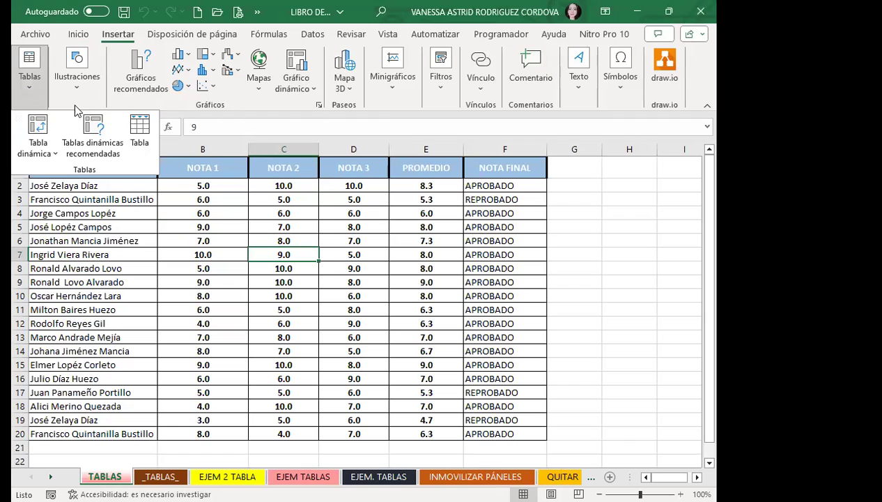
click(137, 130)
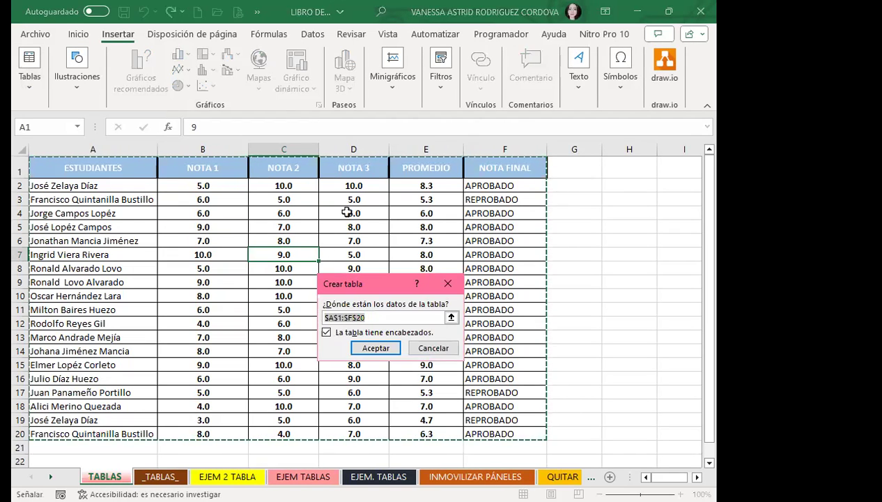
scroll(251, 233, down, 3)
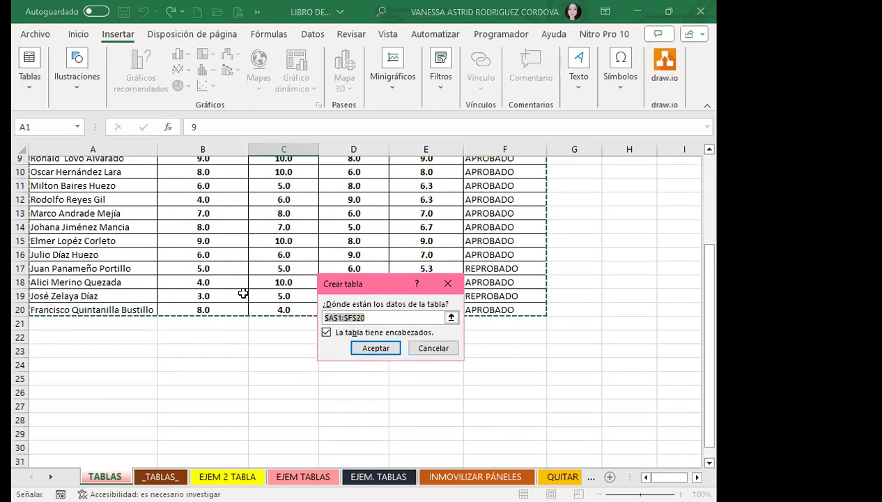
scroll(242, 291, up, 3)
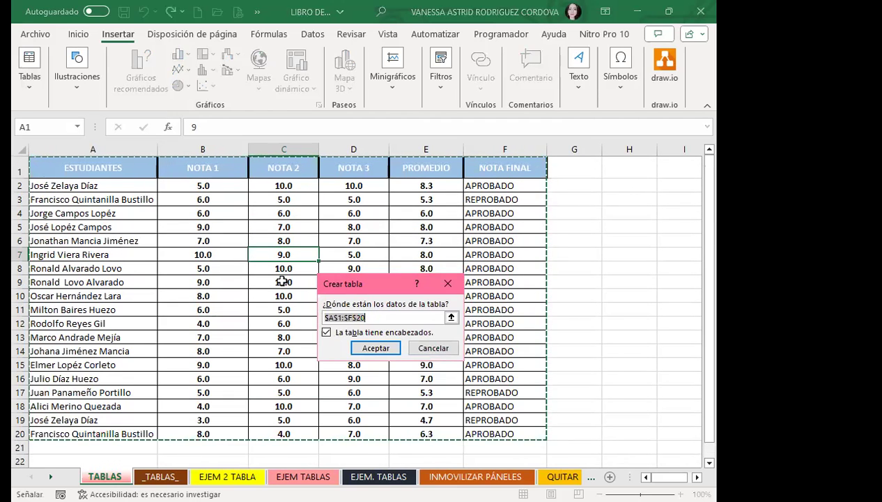
scroll(256, 327, down, 4)
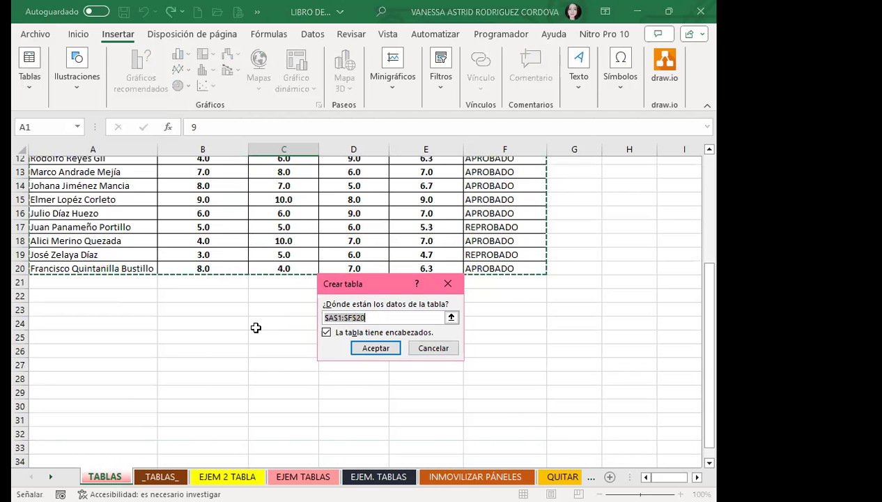
scroll(246, 281, up, 4)
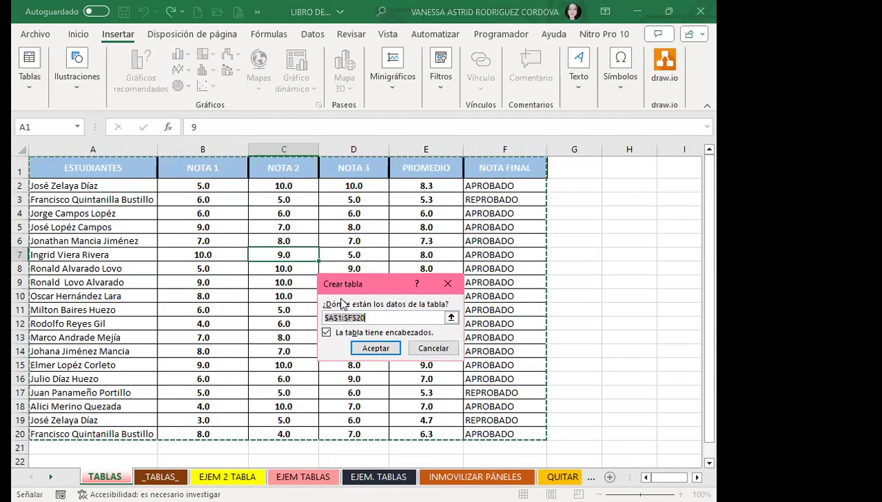
drag(384, 287, 392, 229)
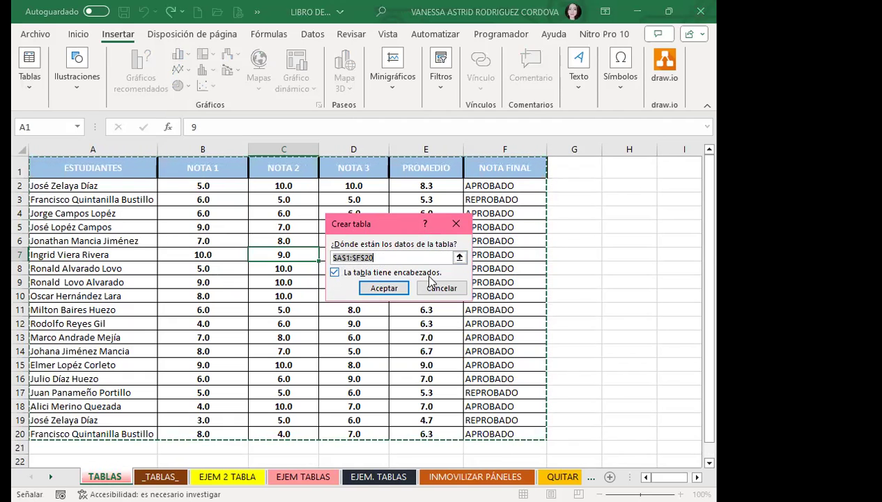
click(335, 273)
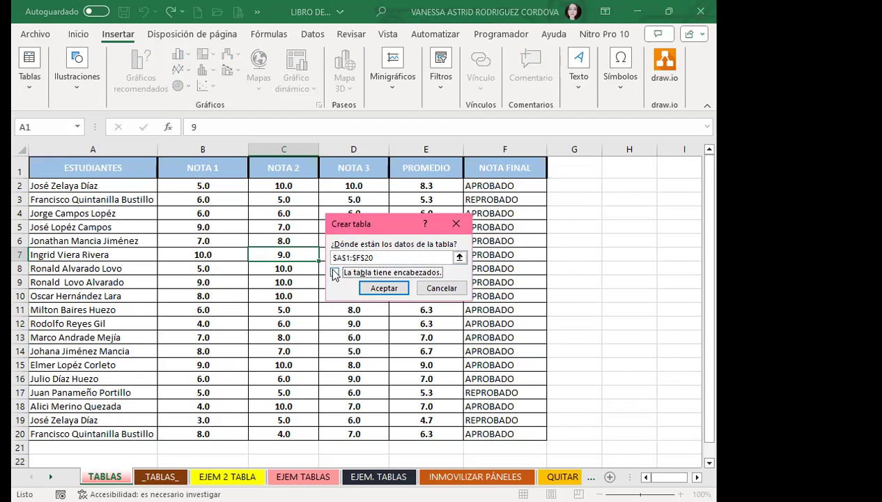
click(335, 273)
click(335, 273)
Step: Confirm Crear tabla with Aceptar, producing Tabla1 over A1:F20 with banded blue rows
click(383, 289)
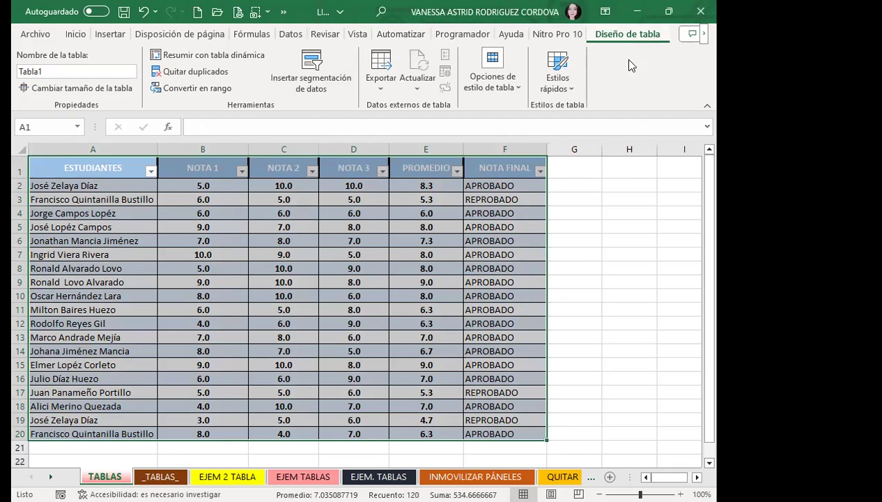
click(594, 272)
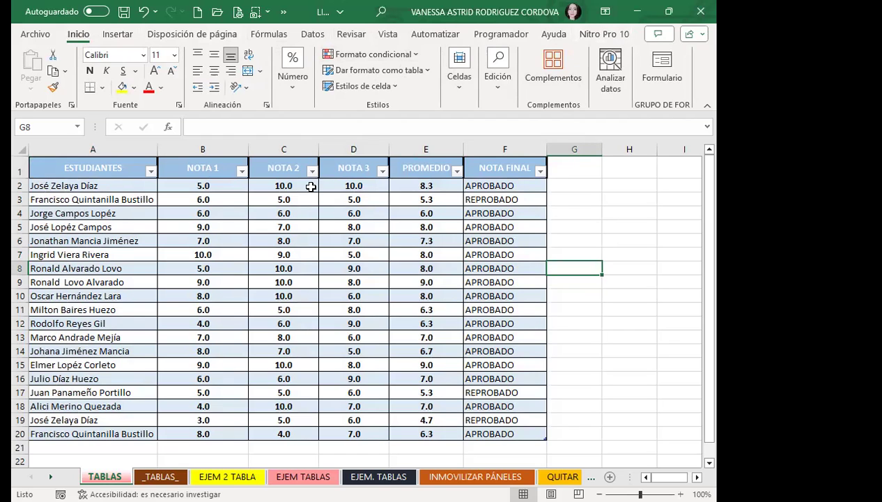
click(294, 268)
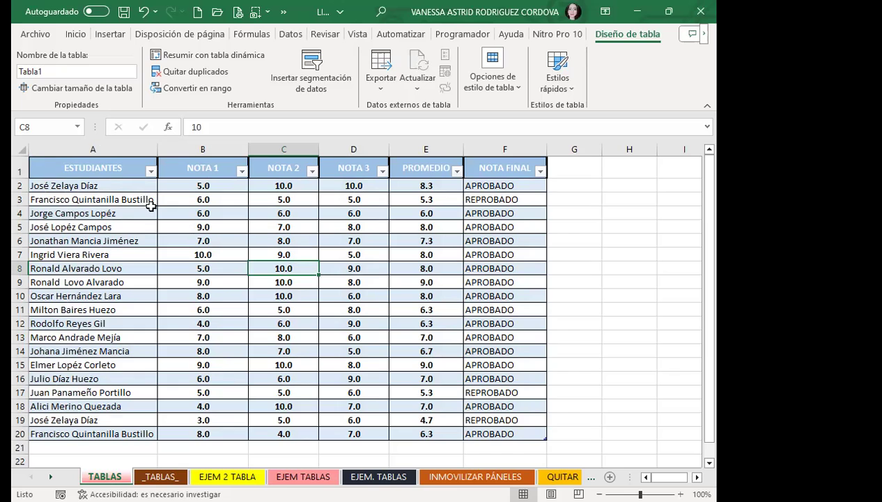
Step: Replace Tabla1 with EJERCICIO_1 in the Nombre de la tabla box
click(59, 71)
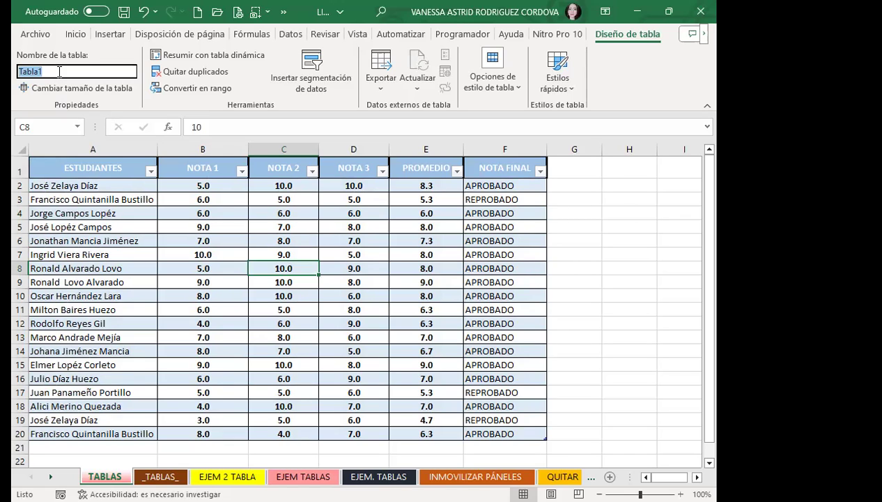
text(EJERCICIO)
text(_1)
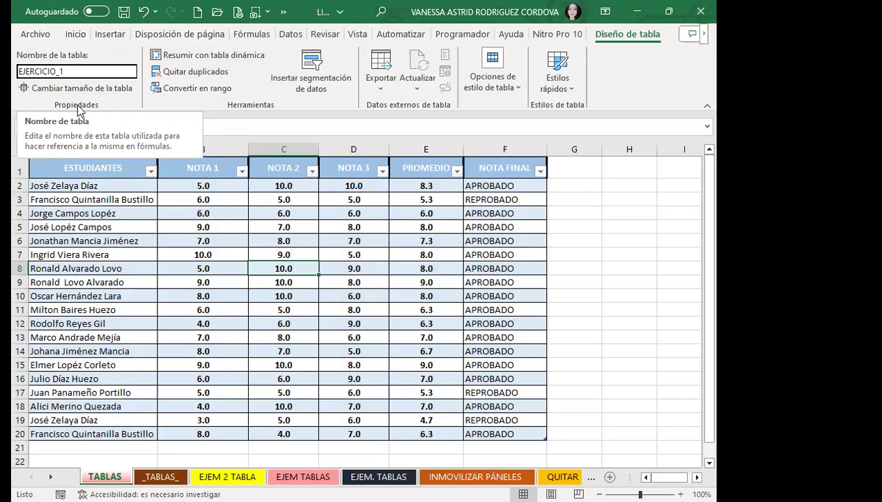
click(41, 88)
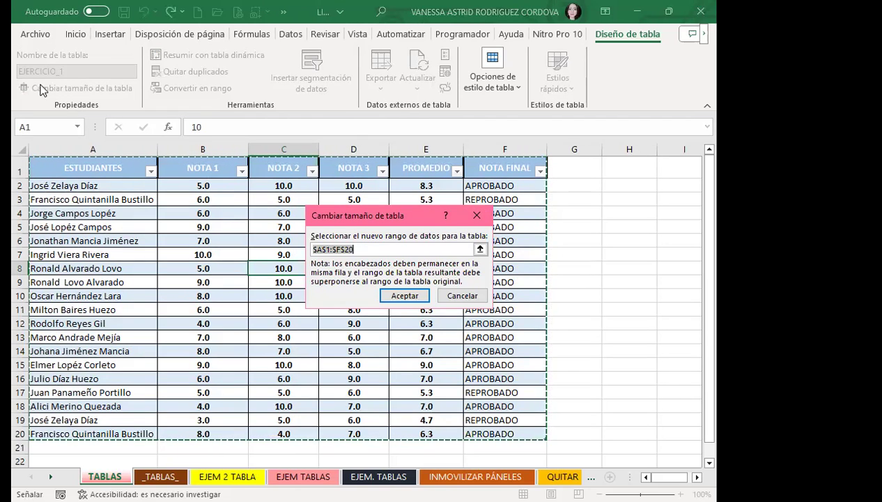
scroll(132, 240, down, 7)
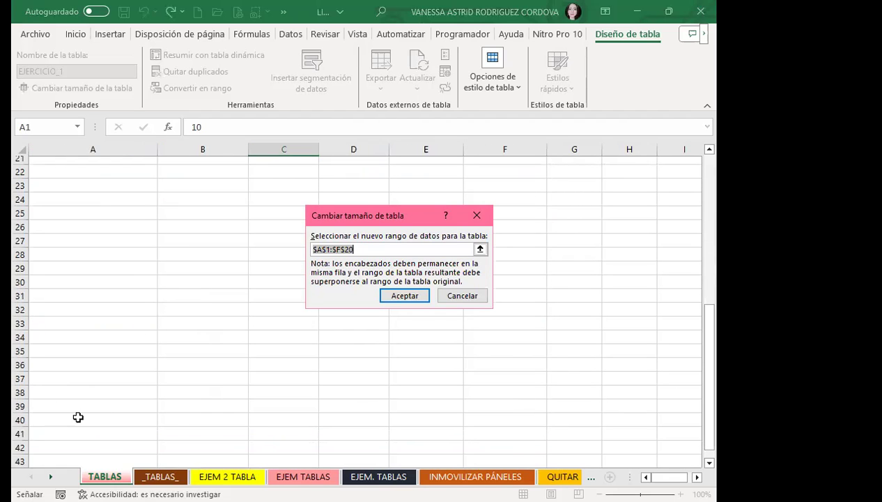
scroll(180, 422, up, 7)
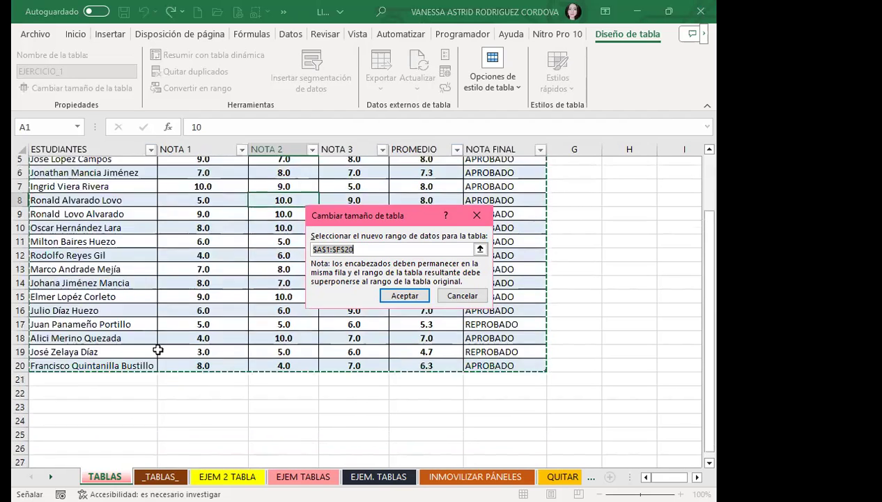
click(477, 217)
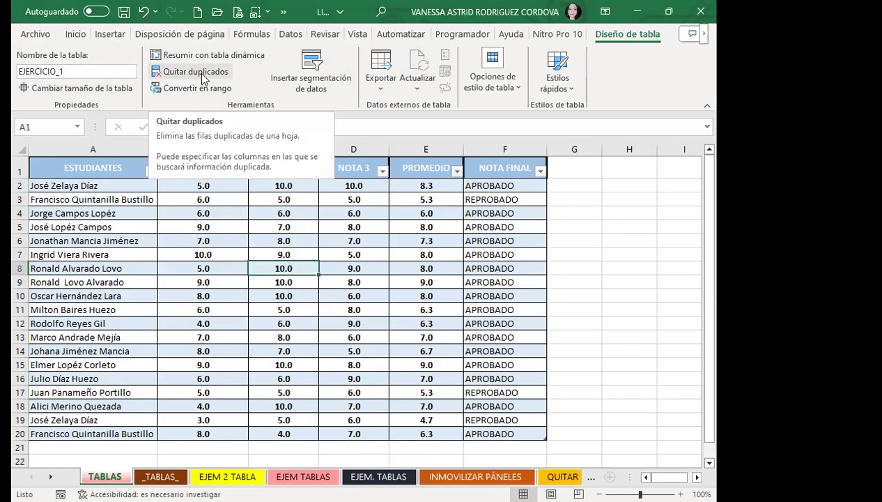
click(291, 34)
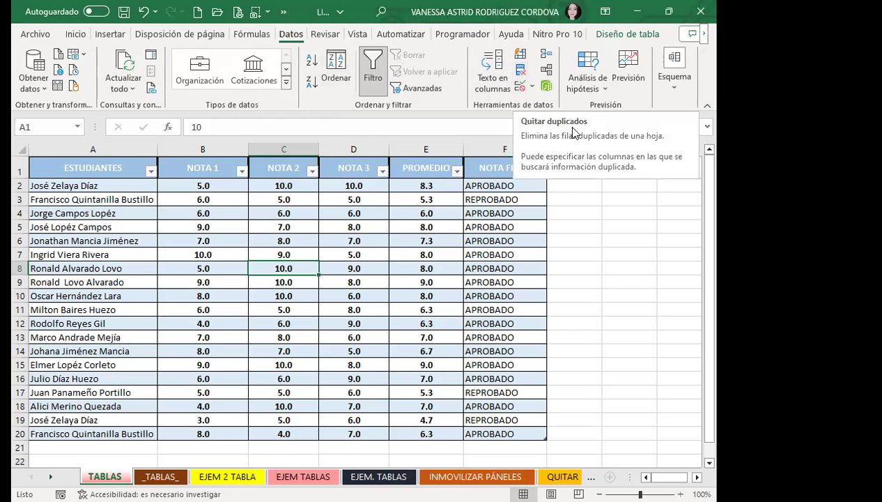
click(631, 34)
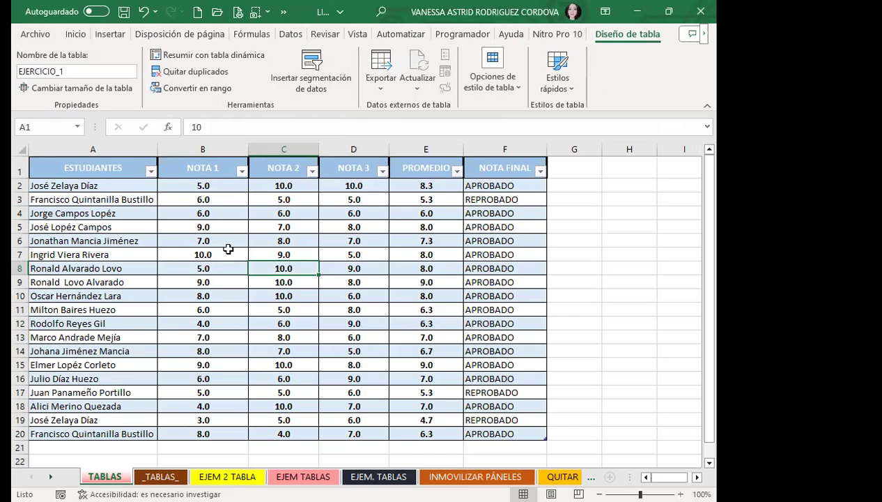
scroll(285, 300, down, 4)
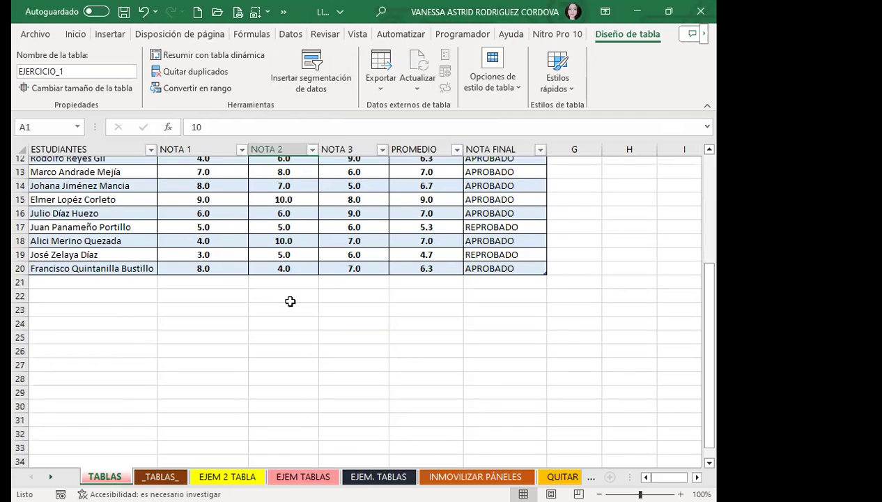
scroll(290, 301, up, 4)
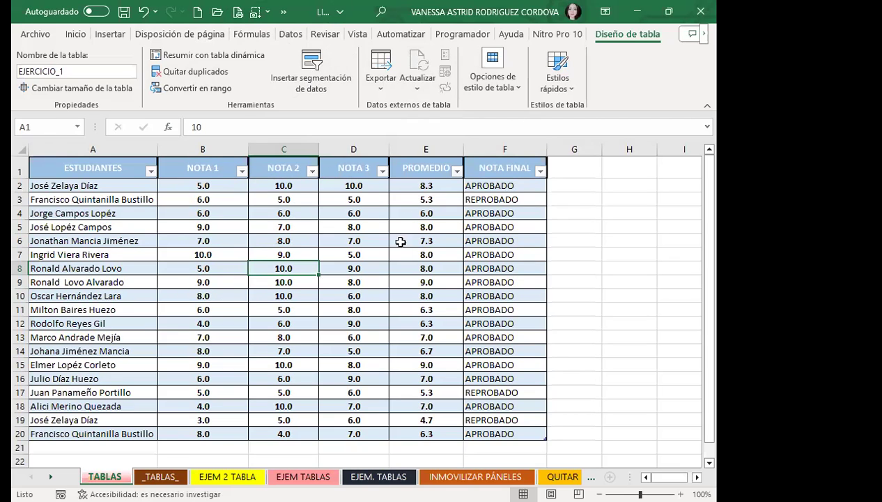
Step: Turn off the filter buttons on the grades table's column headers with Ctrl+Shift+L
key(ctrl+shift+l)
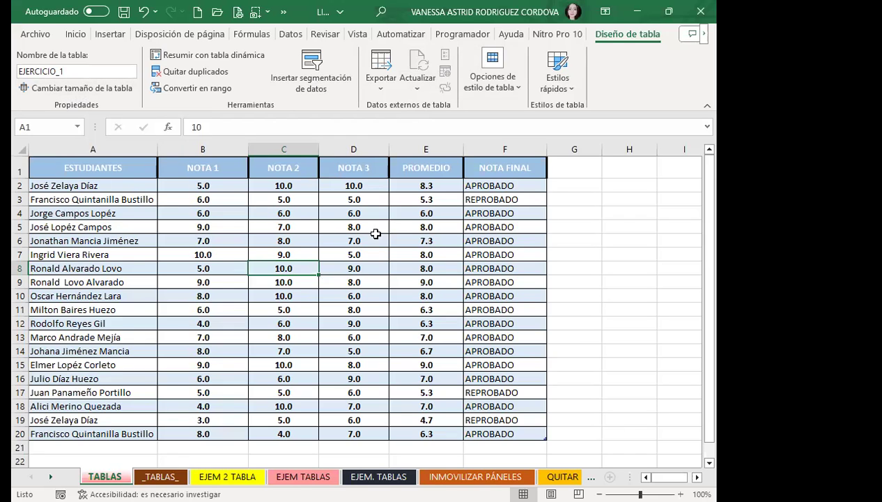
scroll(376, 233, down, 4)
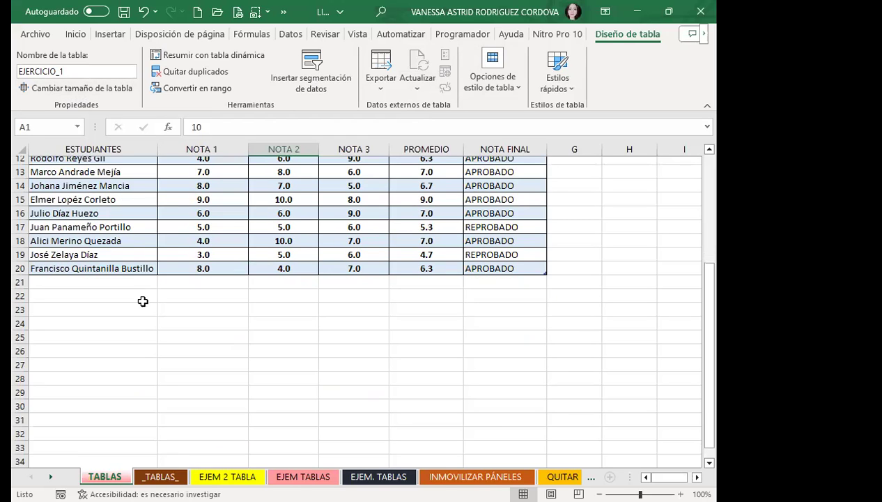
scroll(228, 394, up, 4)
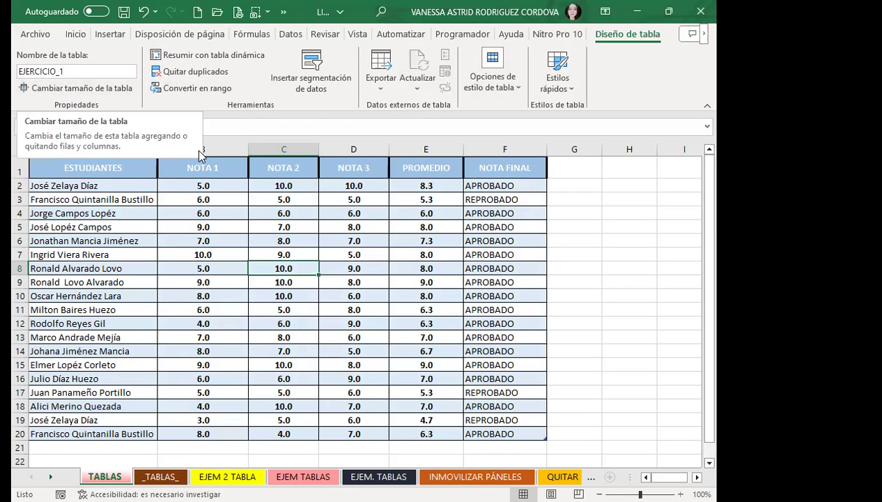
Step: Open and dismiss the Actualizar refresh menu, then show Opciones de estilo de tabla
click(418, 89)
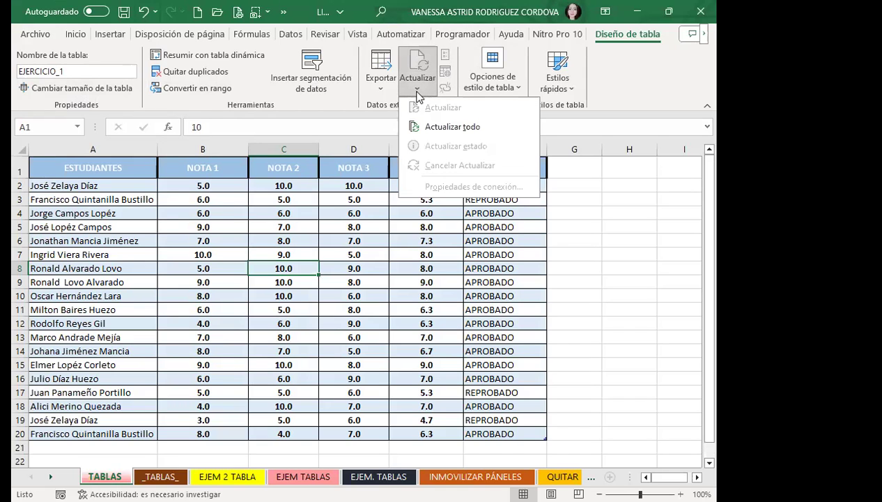
click(350, 179)
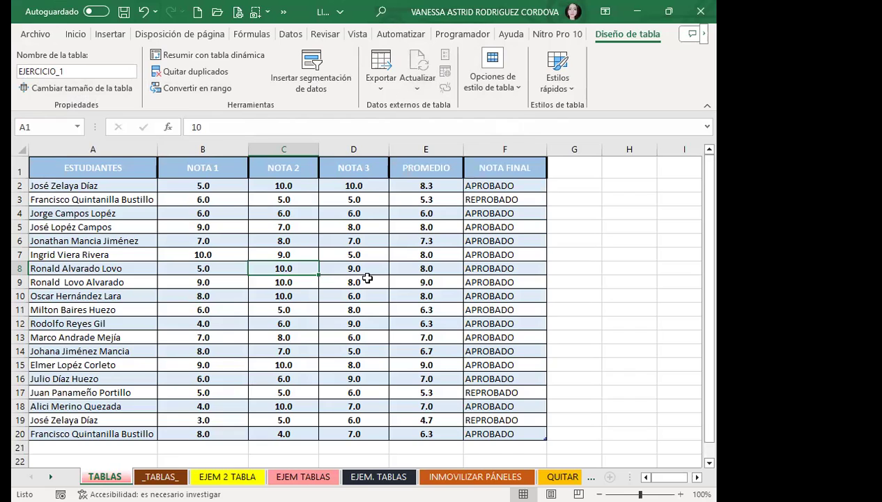
scroll(336, 301, down, 5)
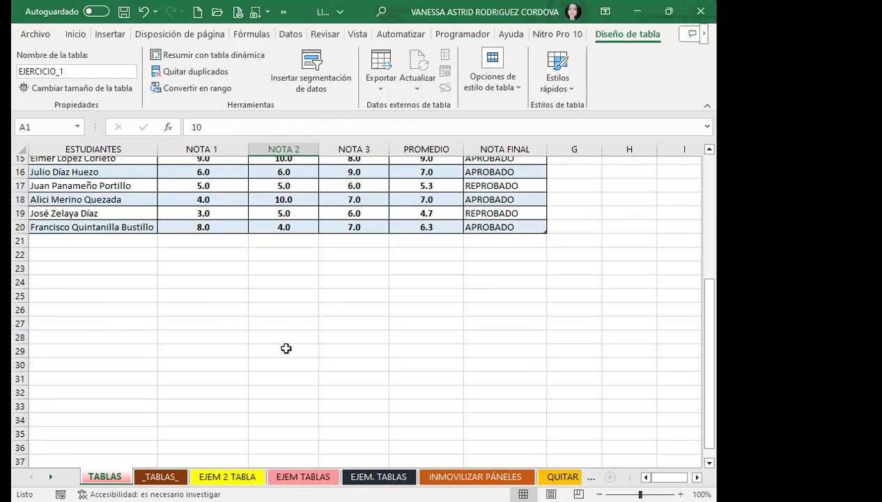
scroll(283, 346, up, 5)
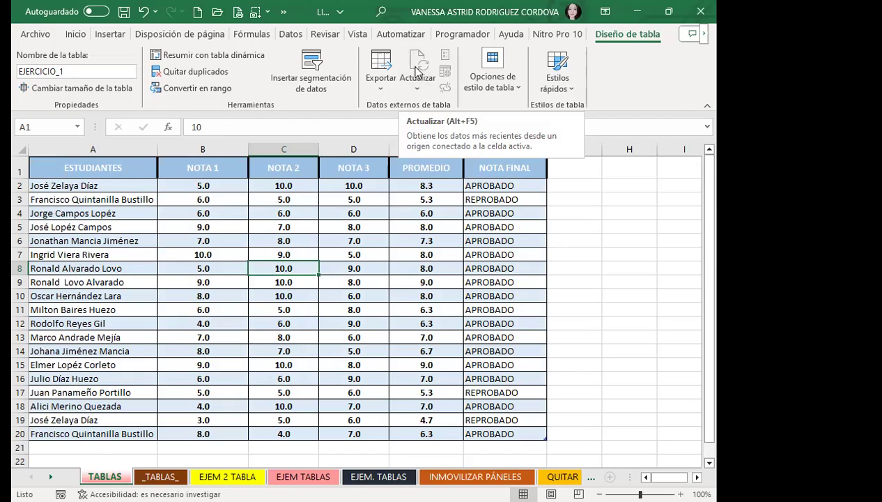
click(516, 88)
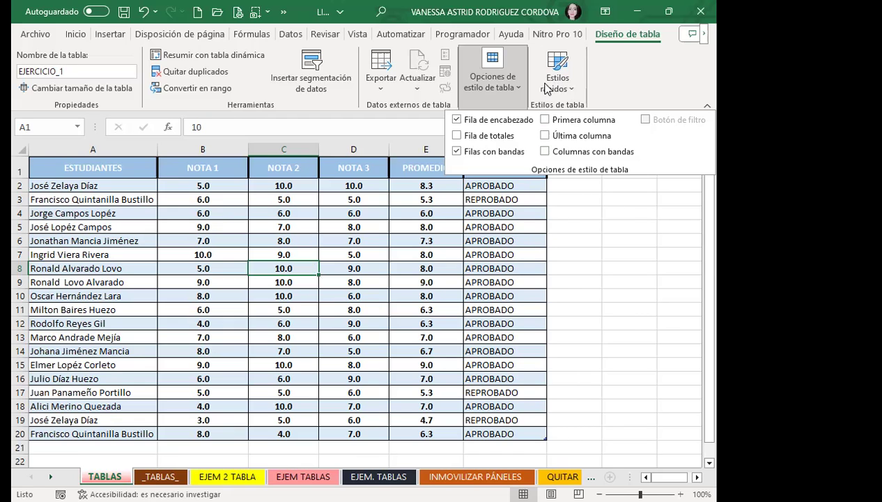
Step: Open the Estilos rápidos gallery on the Diseño de tabla tab
click(547, 88)
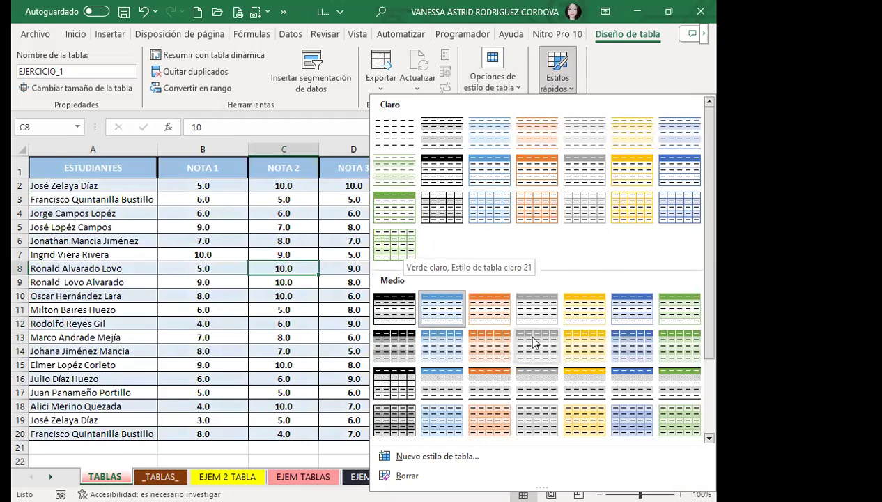
Step: Browse the Estilos rápidos styles without applying one, then show Opciones de estilo de tabla
scroll(532, 340, down, 3)
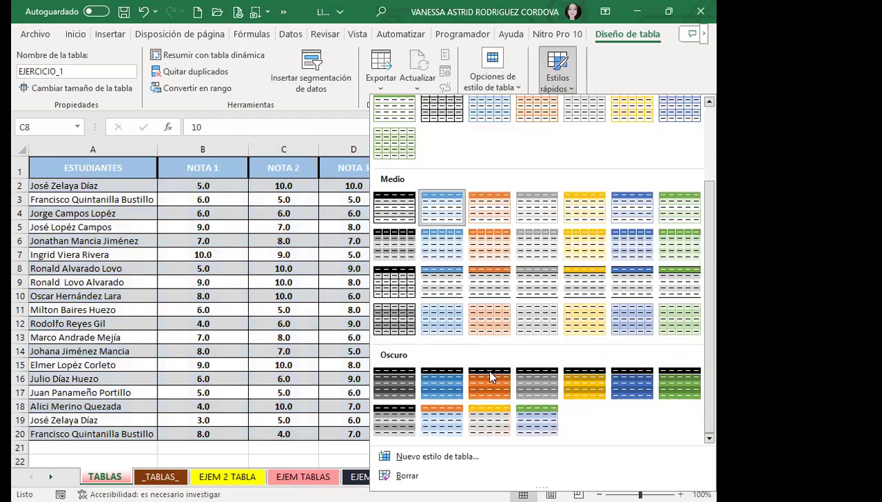
scroll(459, 327, up, 1)
scroll(460, 335, down, 1)
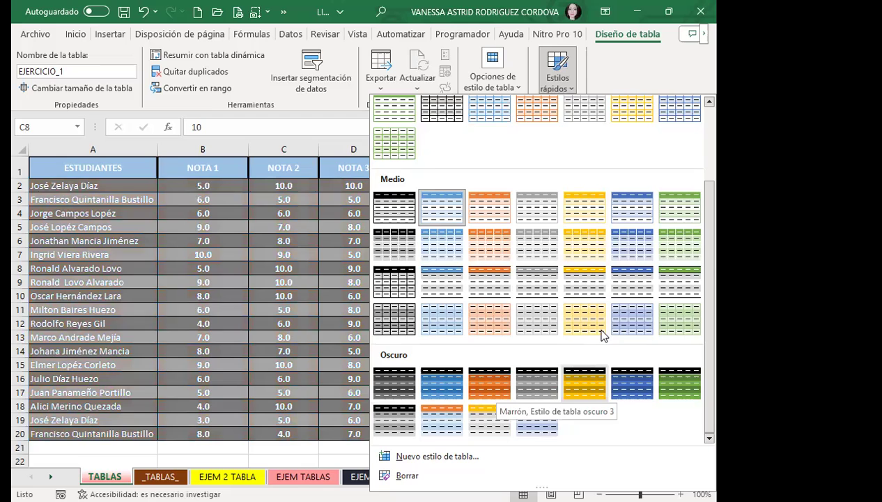
scroll(604, 336, up, 3)
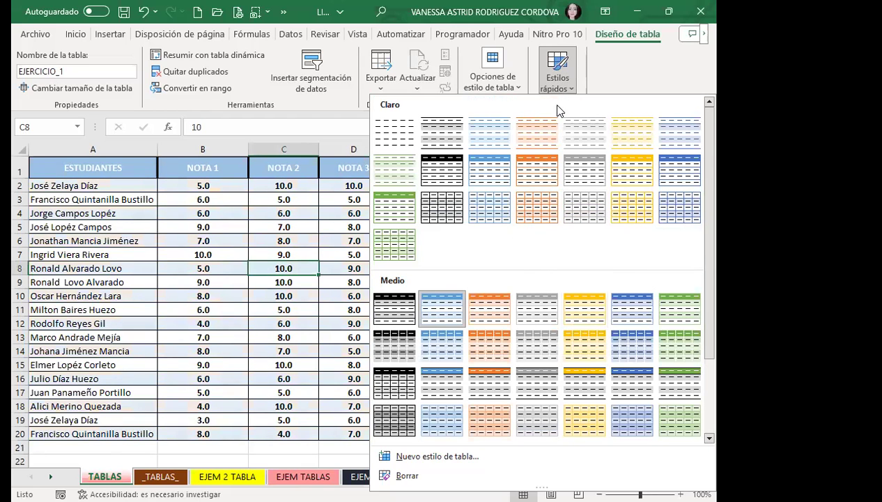
click(507, 87)
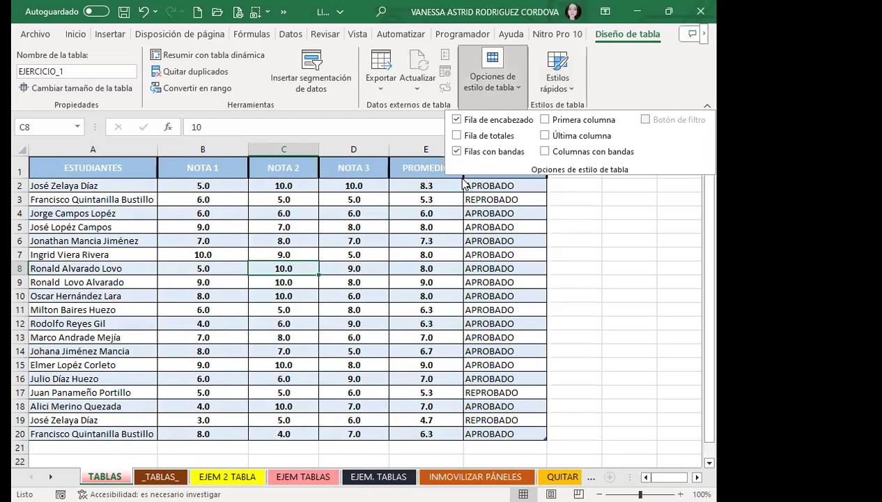
Step: Close the style options, browse the Estilos rápidos styles, and exit with Esc applying none
click(566, 90)
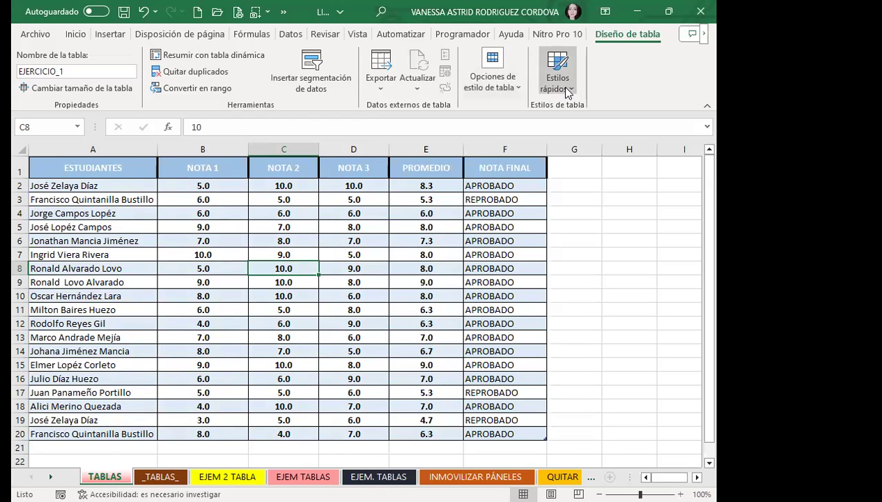
click(566, 92)
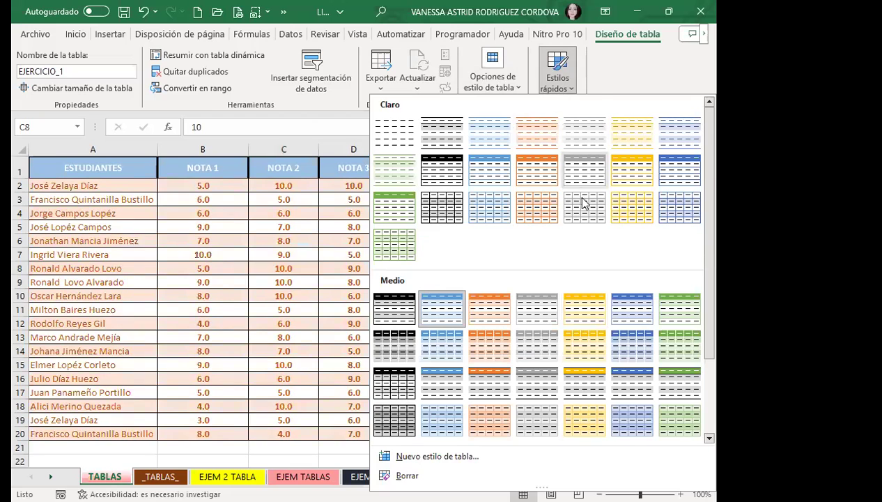
scroll(589, 265, down, 2)
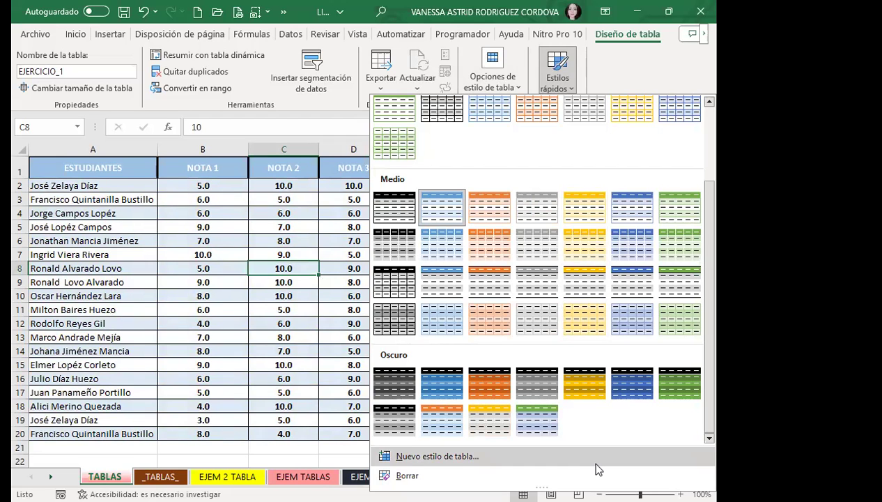
scroll(555, 321, up, 2)
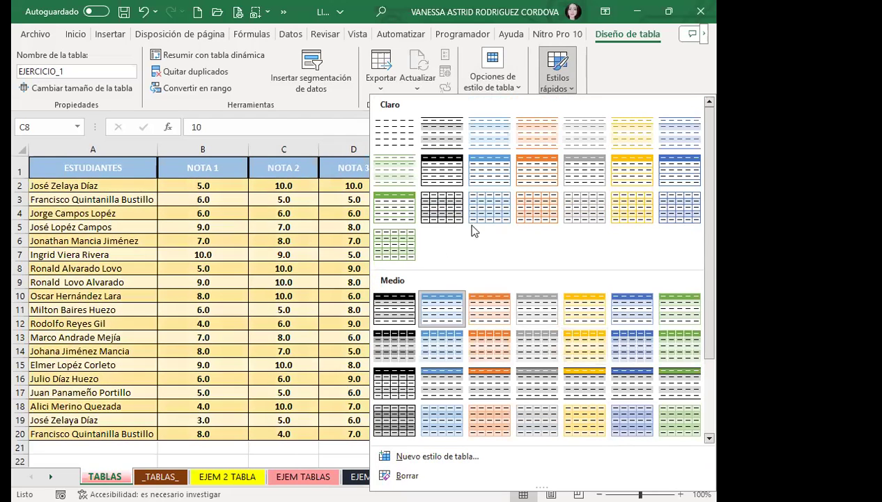
scroll(530, 321, down, 2)
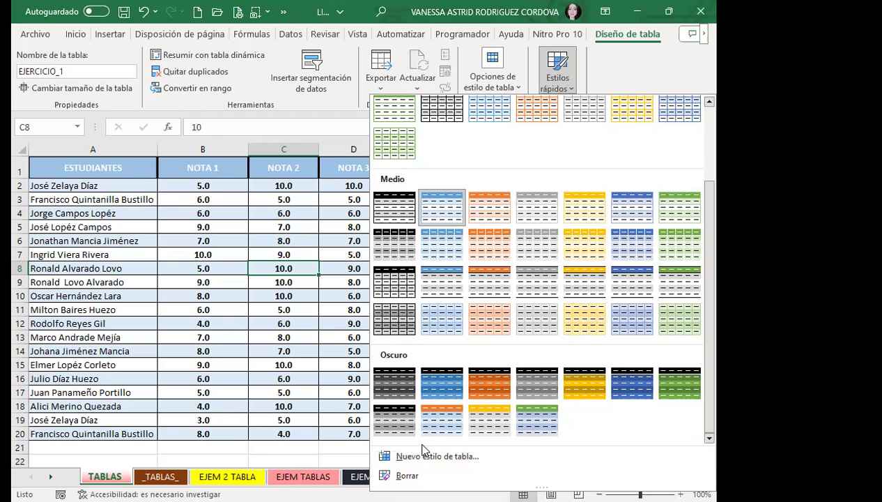
scroll(426, 314, up, 3)
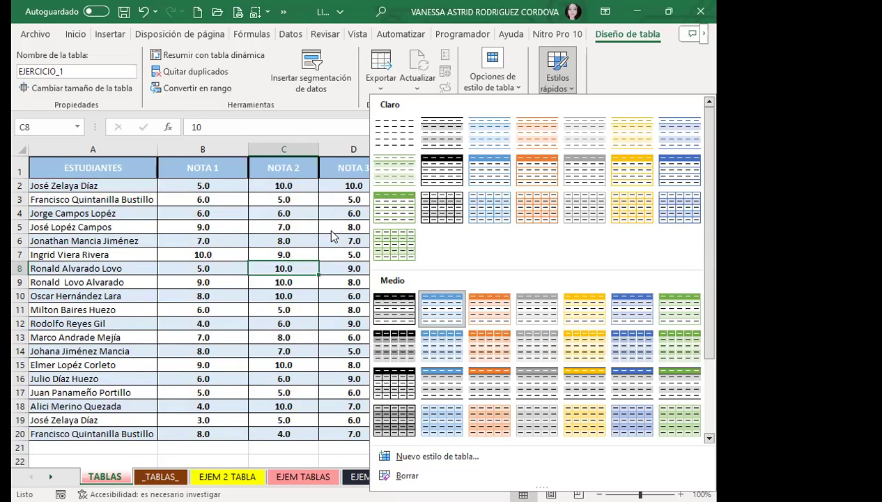
key(Escape)
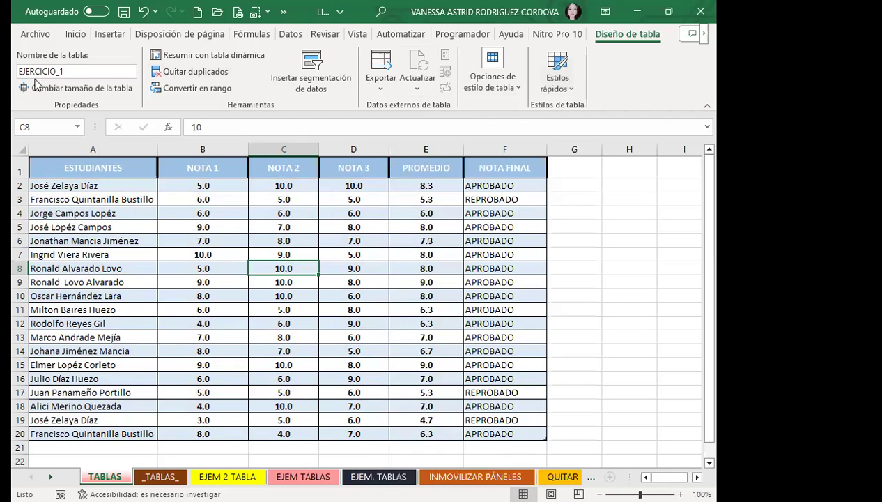
click(397, 229)
click(299, 307)
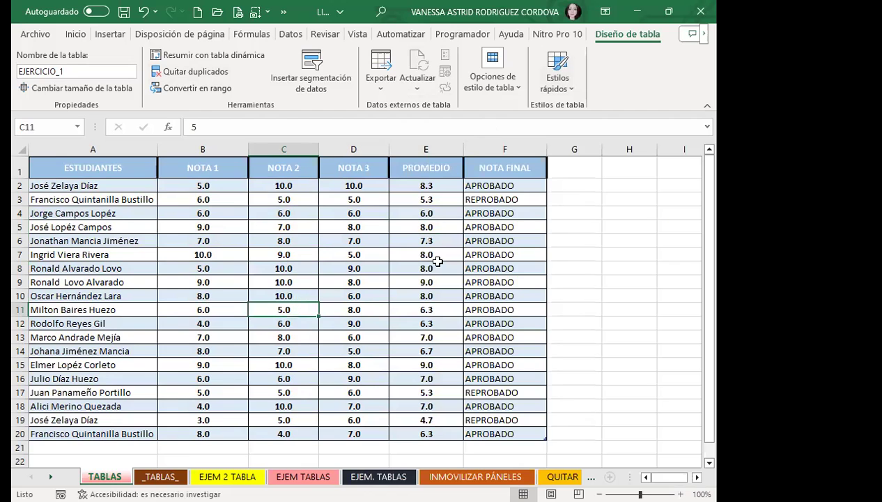
scroll(325, 267, down, 3)
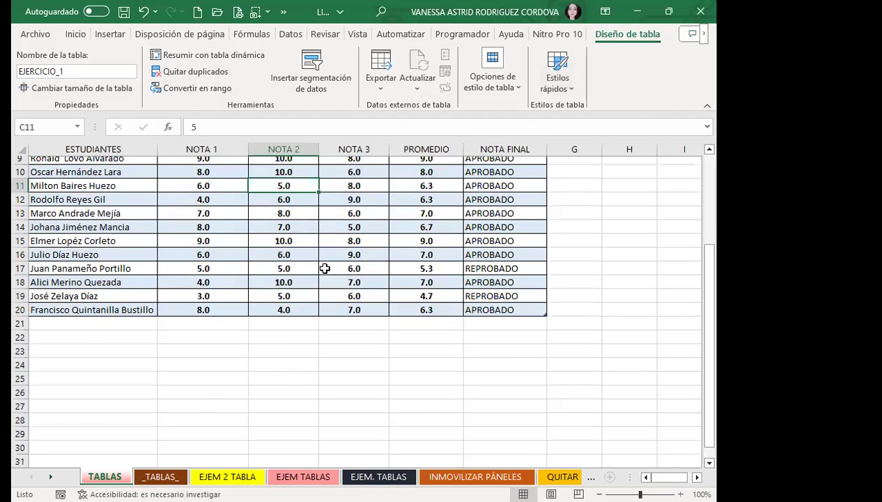
scroll(325, 268, up, 3)
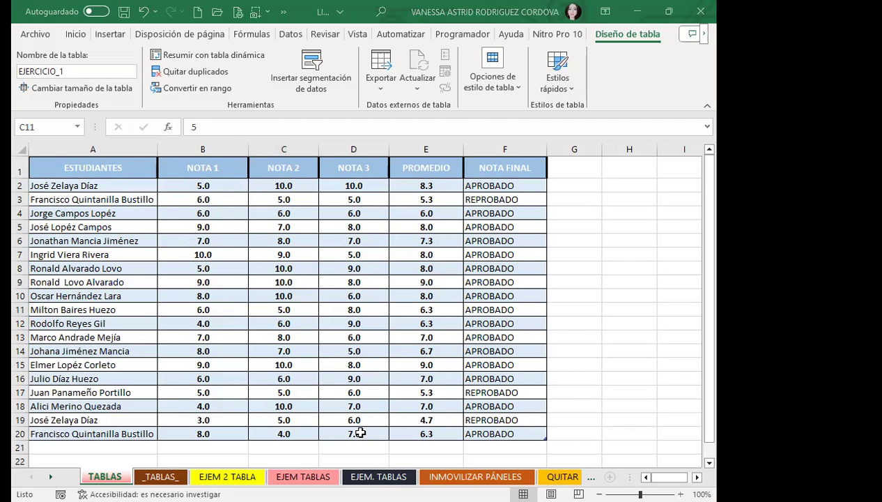
click(283, 268)
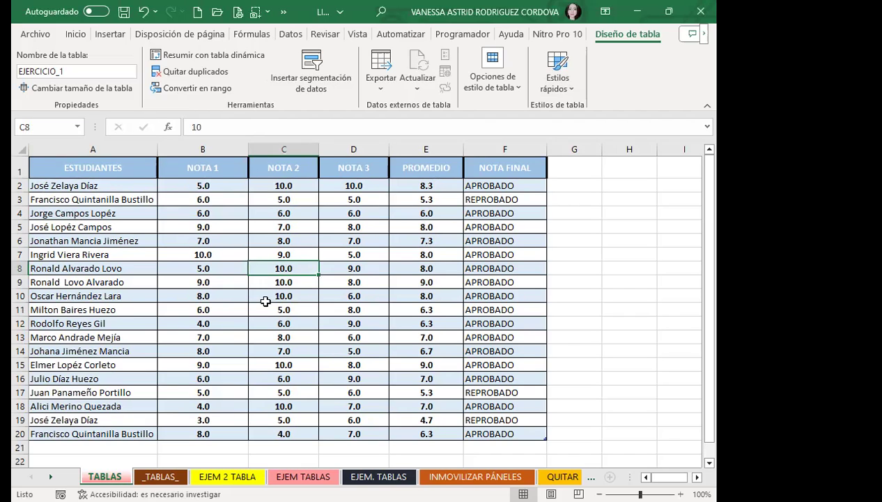
scroll(240, 292, down, 2)
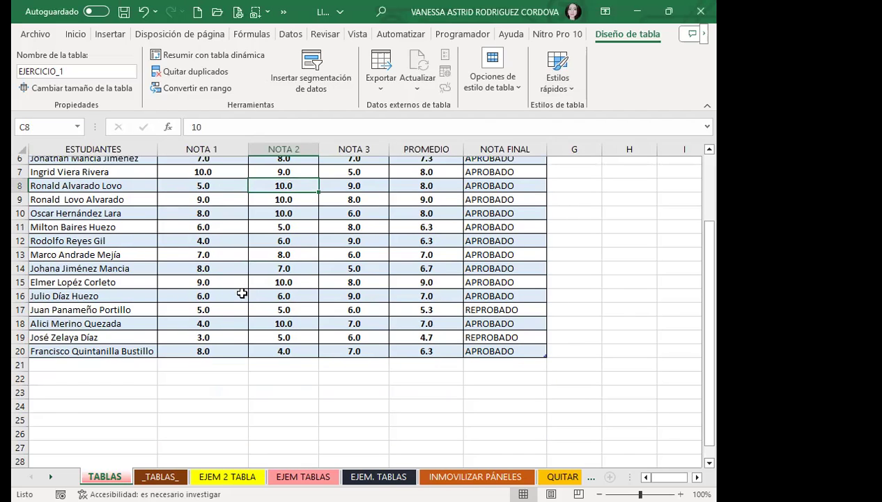
scroll(208, 323, up, 2)
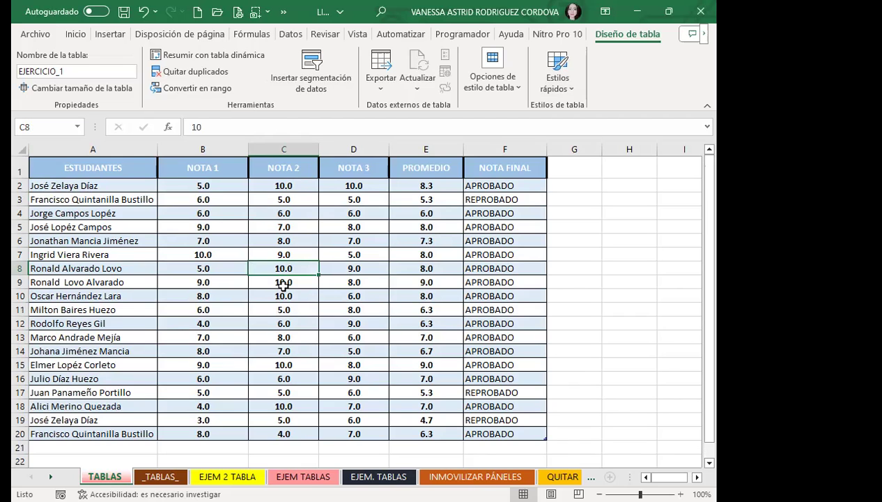
scroll(284, 284, down, 3)
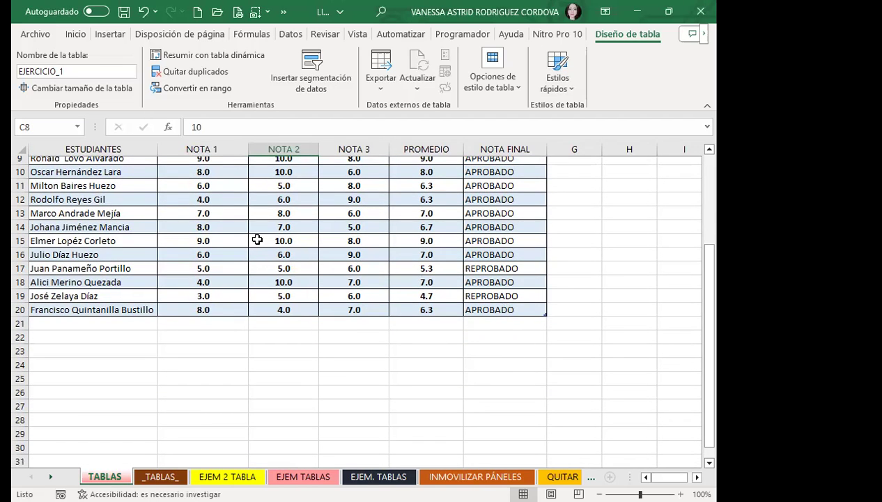
scroll(242, 227, up, 1)
key(Down)
key(Down)
key(Down)
key(Down)
key(Down)
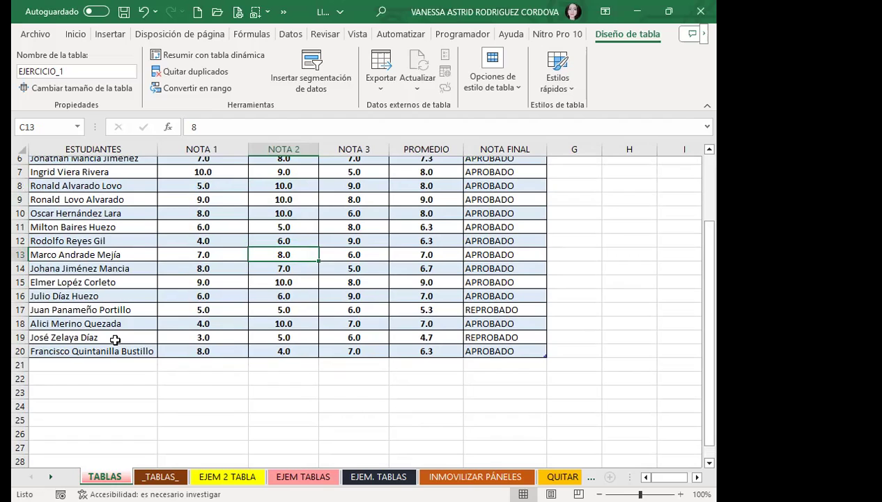
click(291, 33)
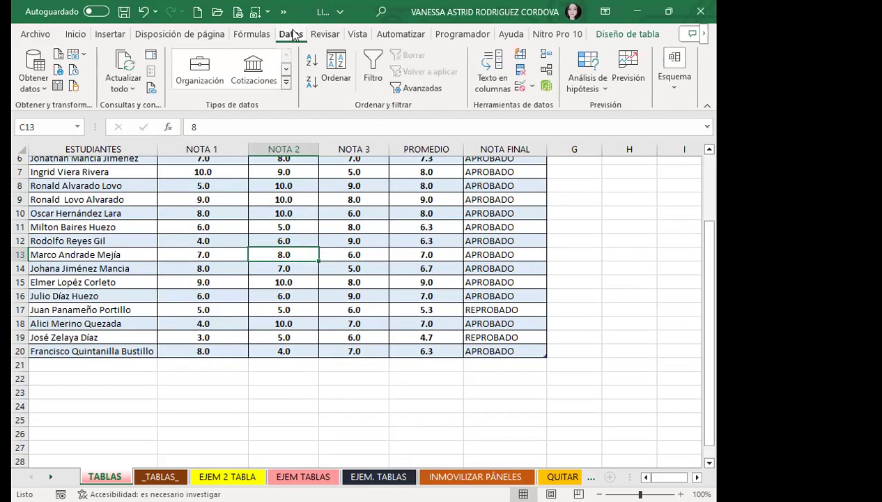
click(325, 33)
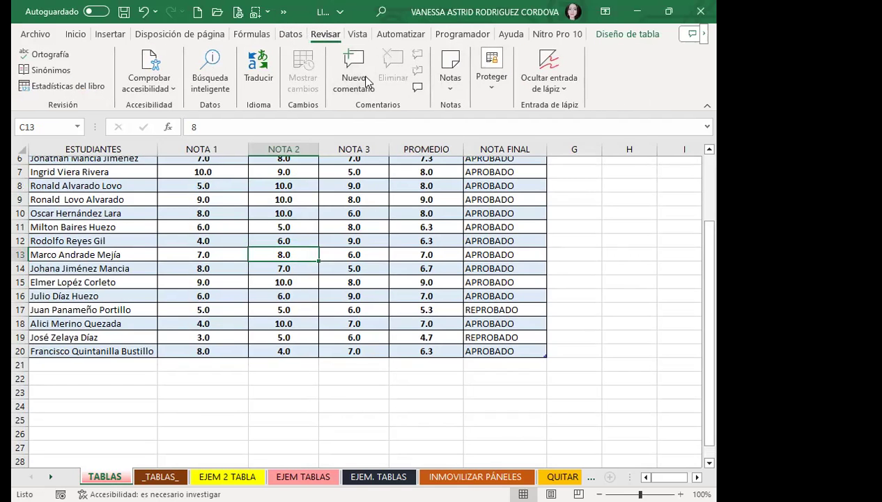
key(ctrl+a)
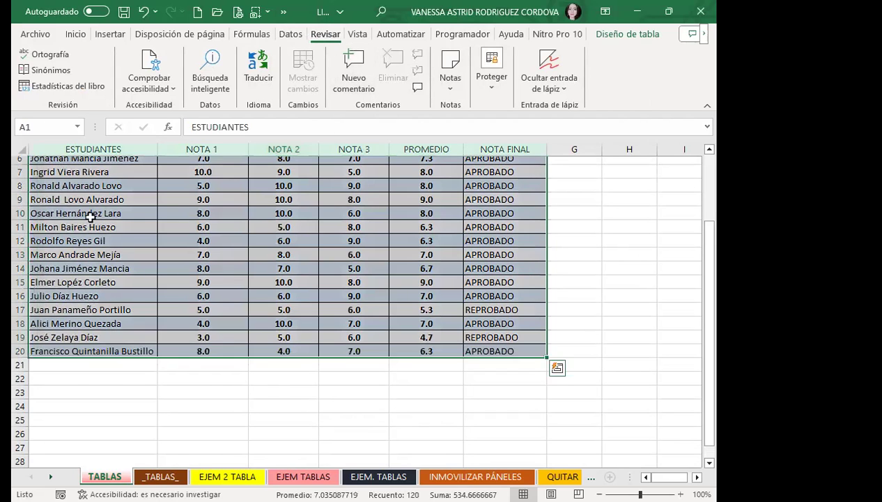
drag(277, 269, 210, 268)
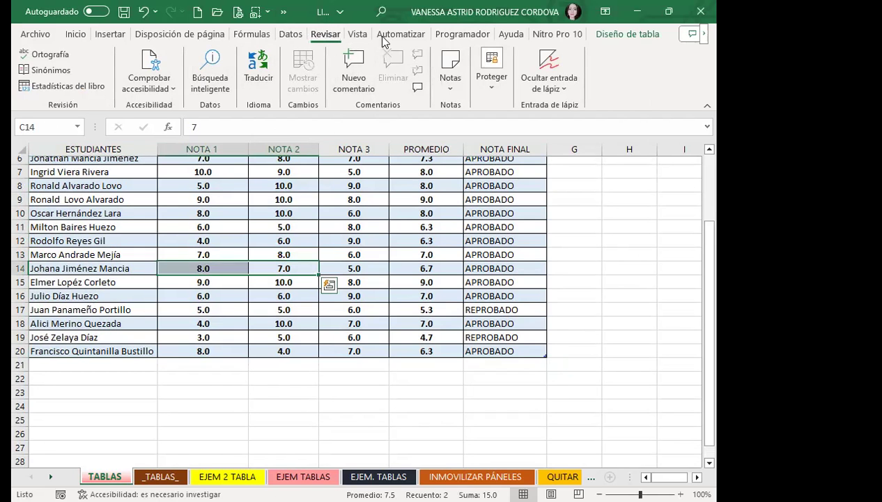
click(599, 35)
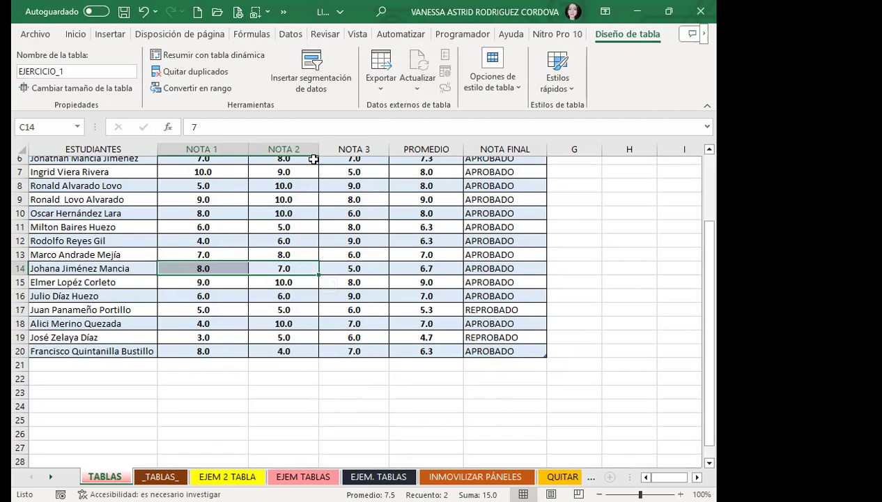
scroll(311, 168, up, 2)
scroll(278, 317, down, 5)
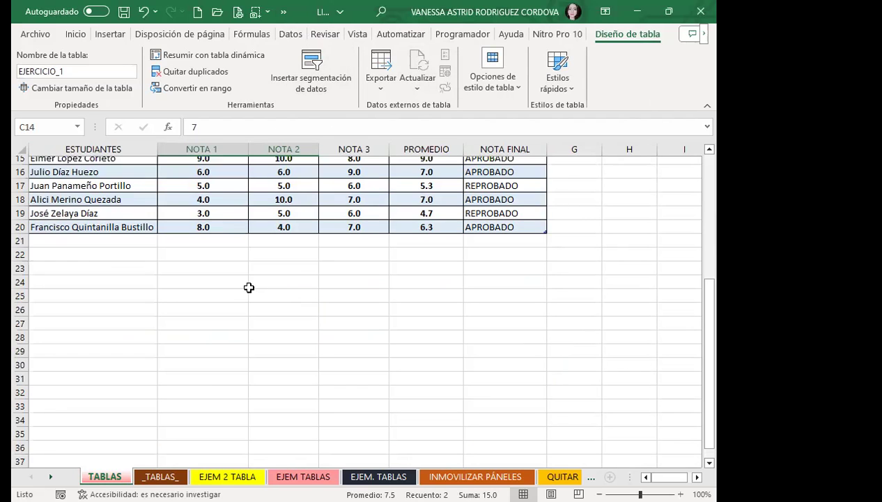
scroll(267, 265, up, 5)
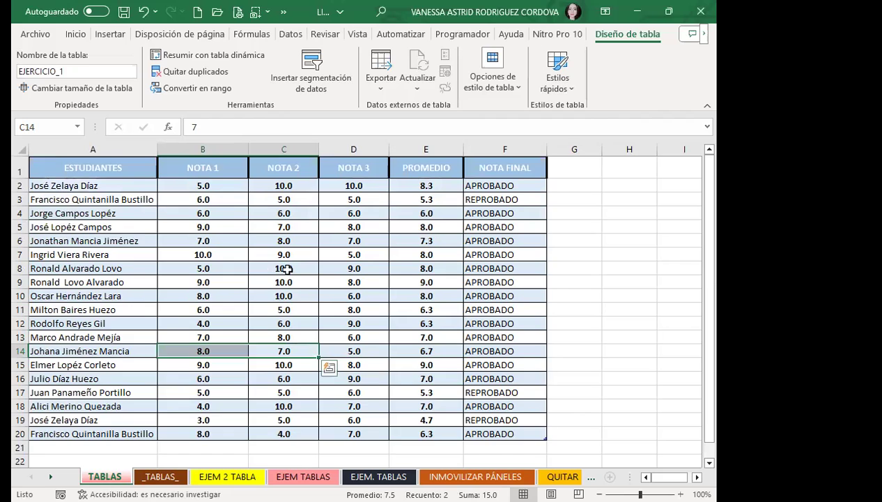
scroll(287, 269, down, 2)
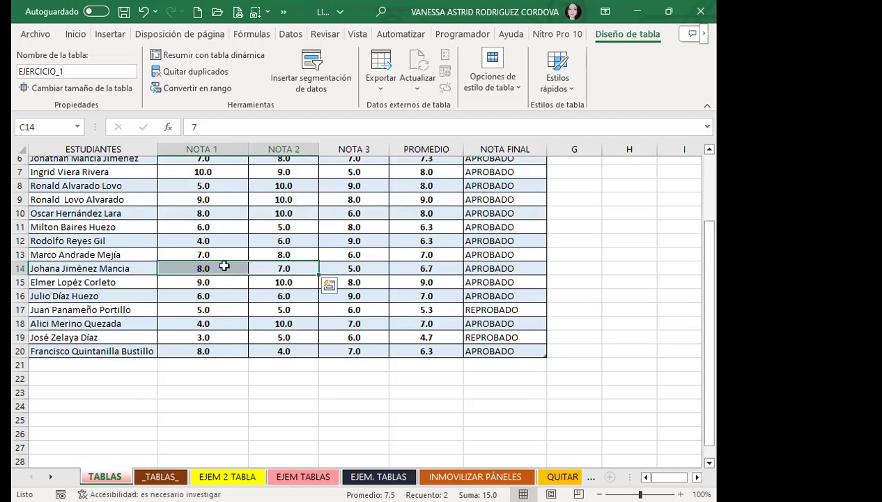
click(279, 267)
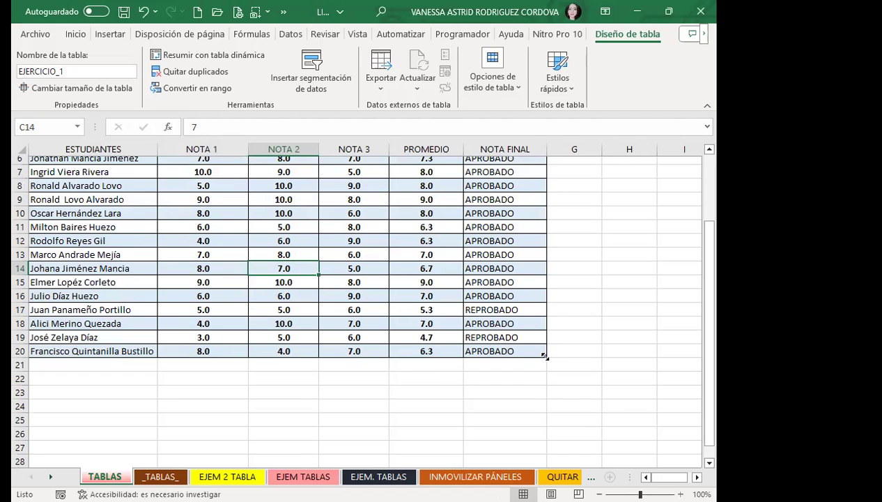
Step: Extend EJERCICIO_1 to row 25 and check the formulas carried into E21, F21 and E22
drag(544, 356, 548, 432)
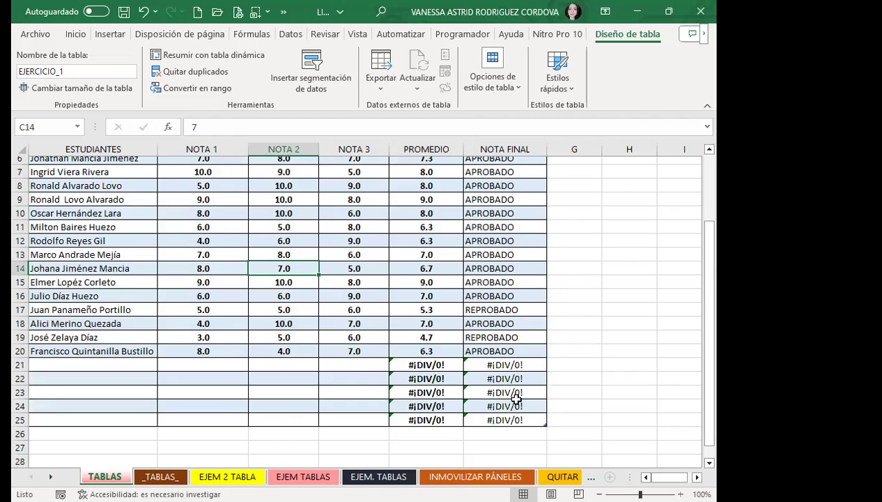
scroll(437, 360, down, 2)
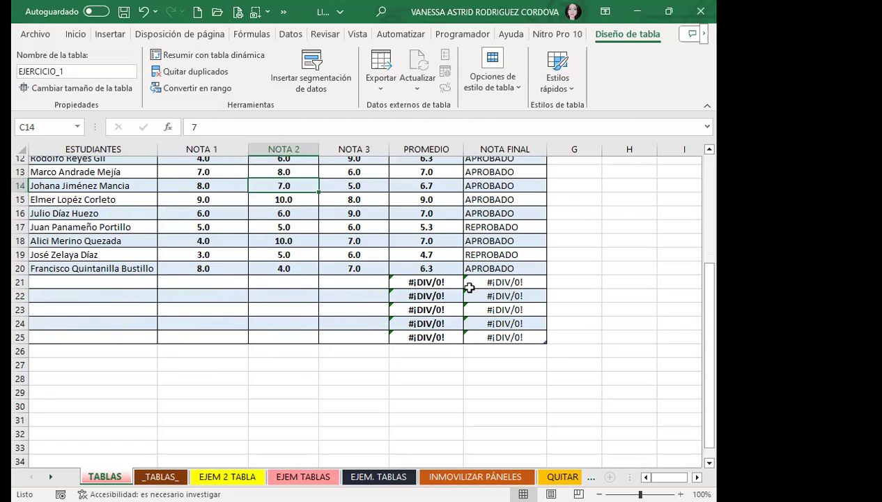
click(429, 283)
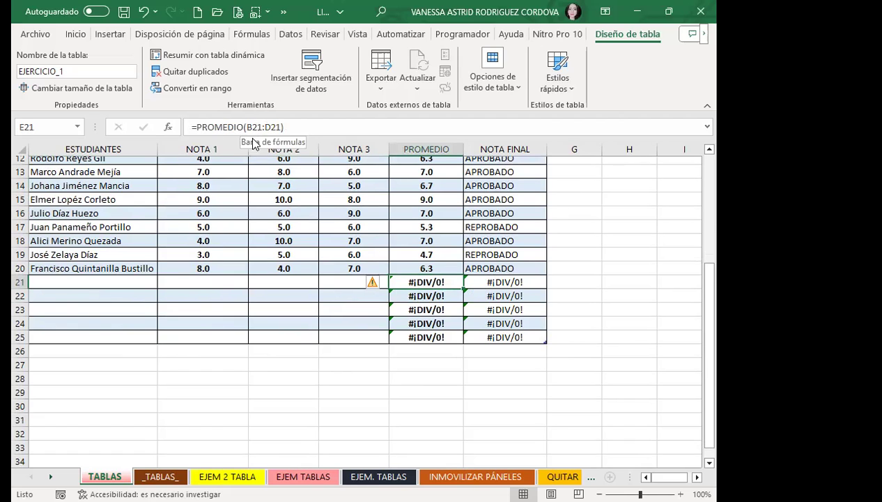
click(473, 281)
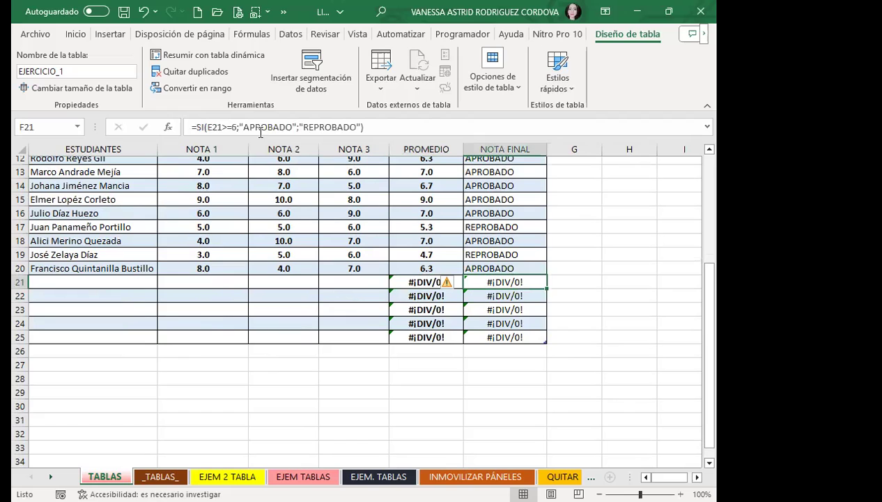
click(398, 293)
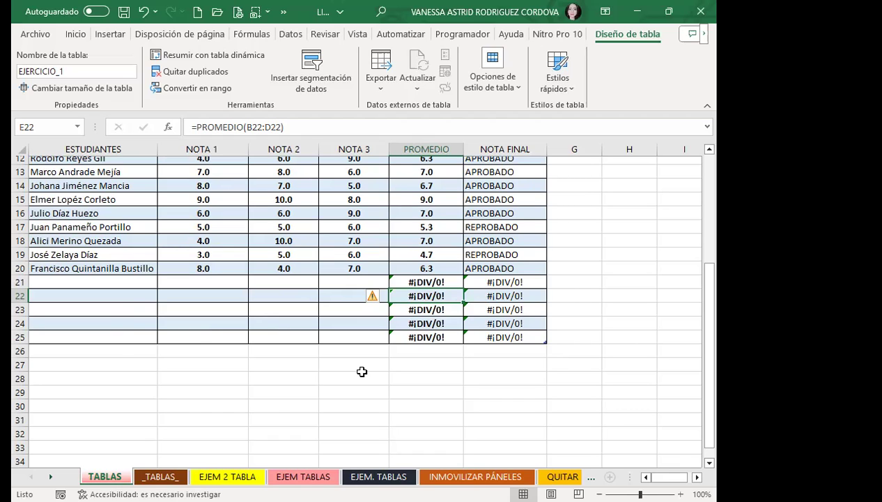
Step: Enter a new student's name in A21 with grades 10, 10 and 10 in B21:D21
click(134, 282)
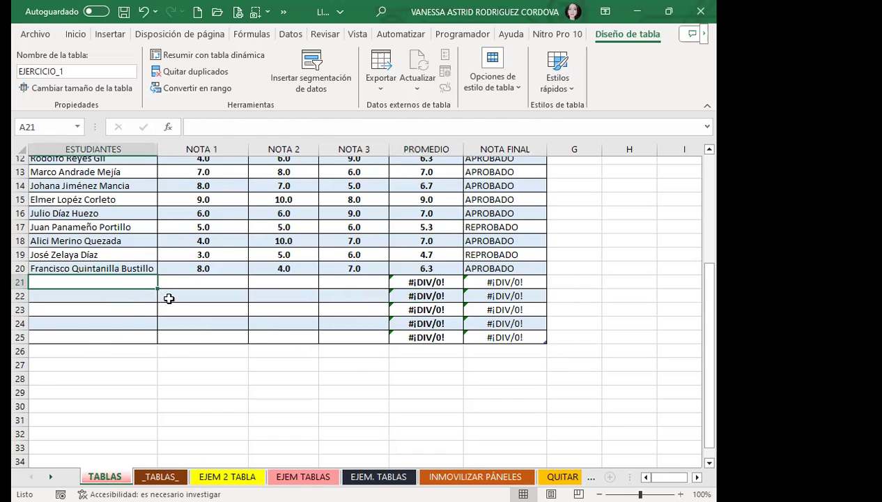
text(VANESSA)
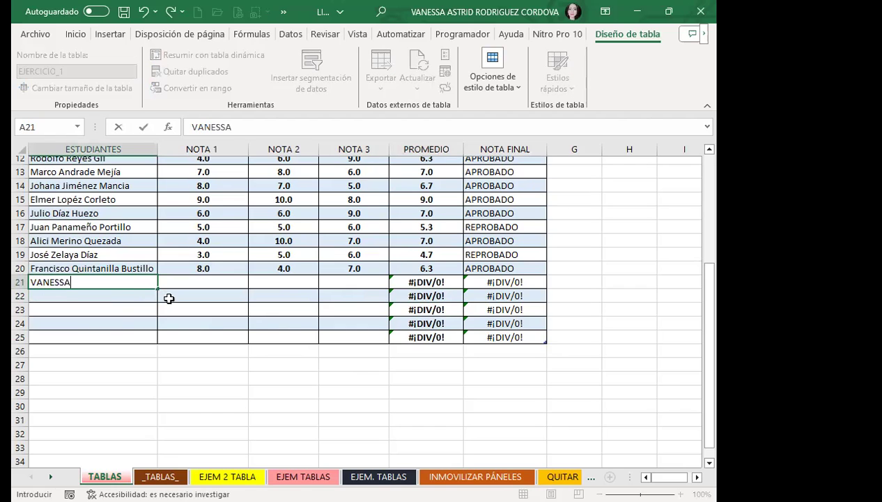
text( CÓRDOVA)
key(Tab)
text(10)
key(Tab)
text(10)
key(Tab)
text(10)
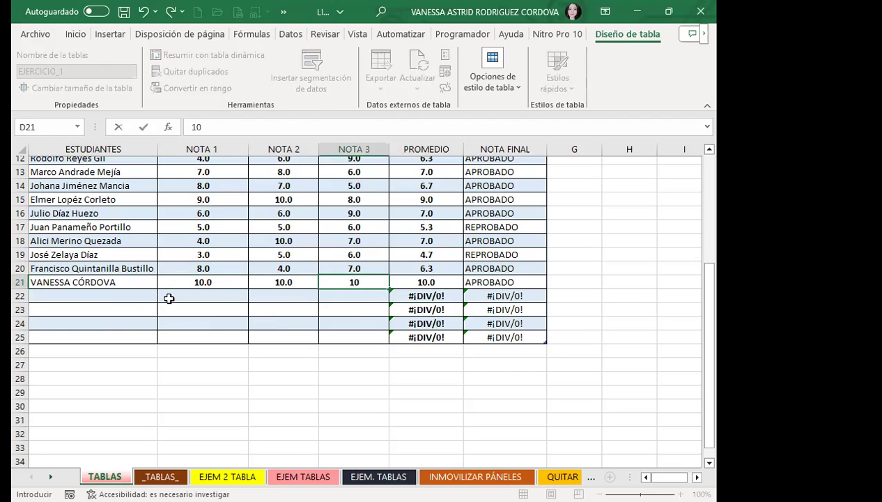
key(Left)
Step: Shrink the table to end at row 21 and select empty cell C27
key(Left)
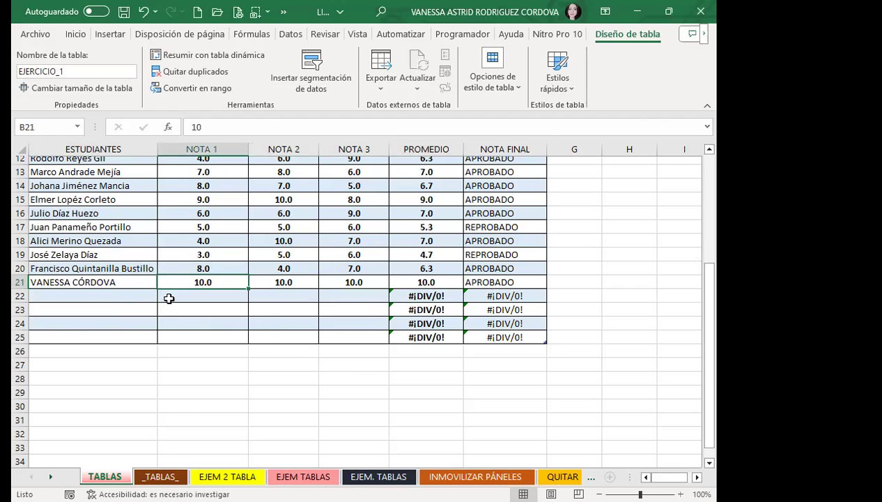
key(Left)
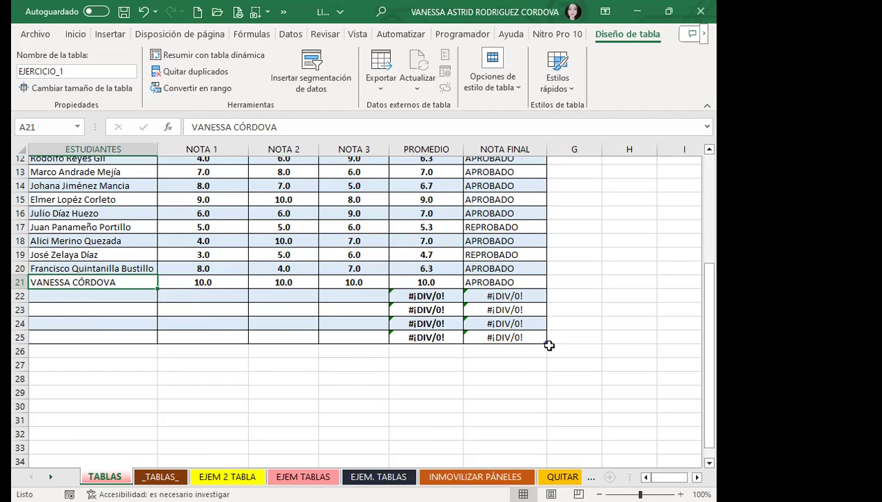
drag(547, 343, 544, 287)
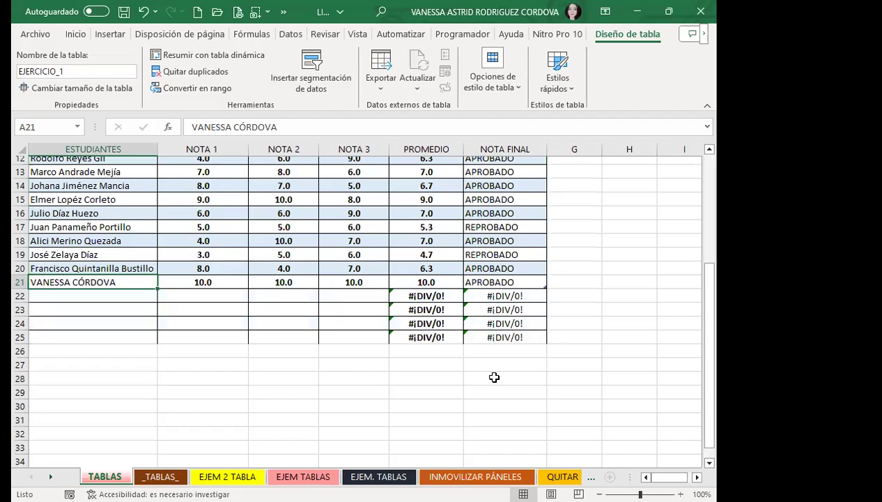
click(333, 366)
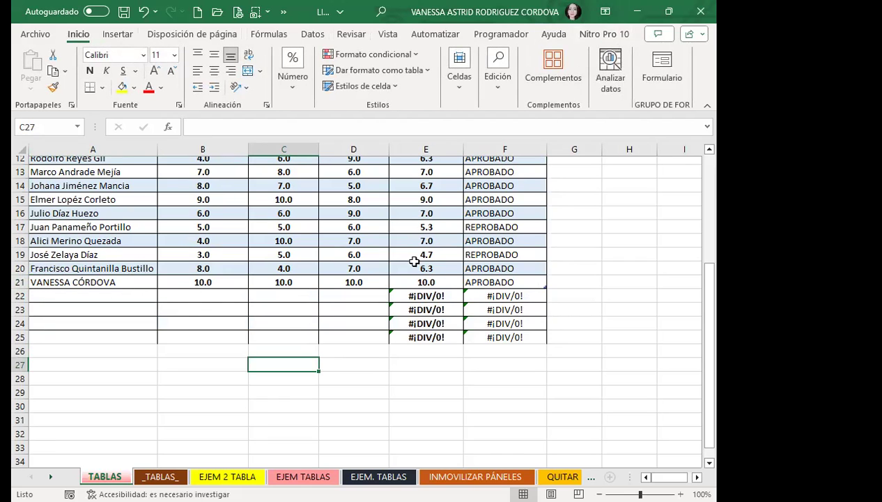
Step: Open the table resize settings from the Diseño de tabla tab, then cancel them
click(354, 241)
click(627, 33)
click(91, 89)
scroll(189, 302, down, 6)
scroll(203, 292, up, 2)
scroll(193, 318, up, 1)
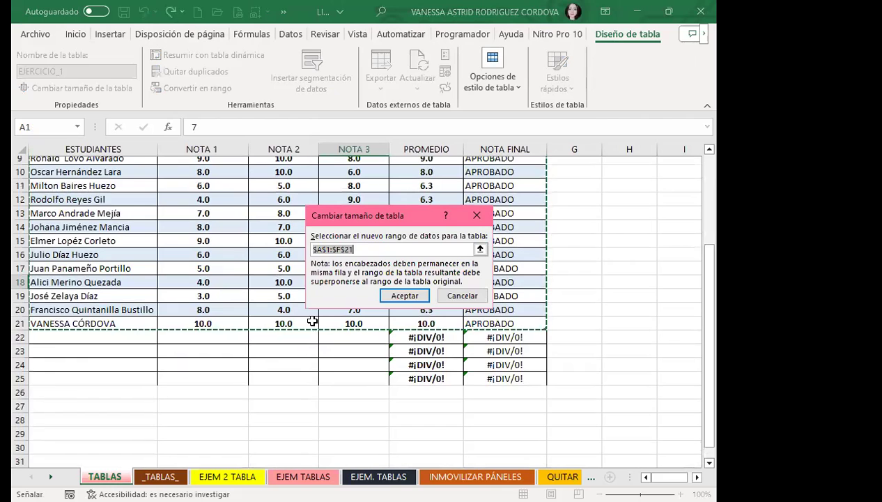
click(453, 297)
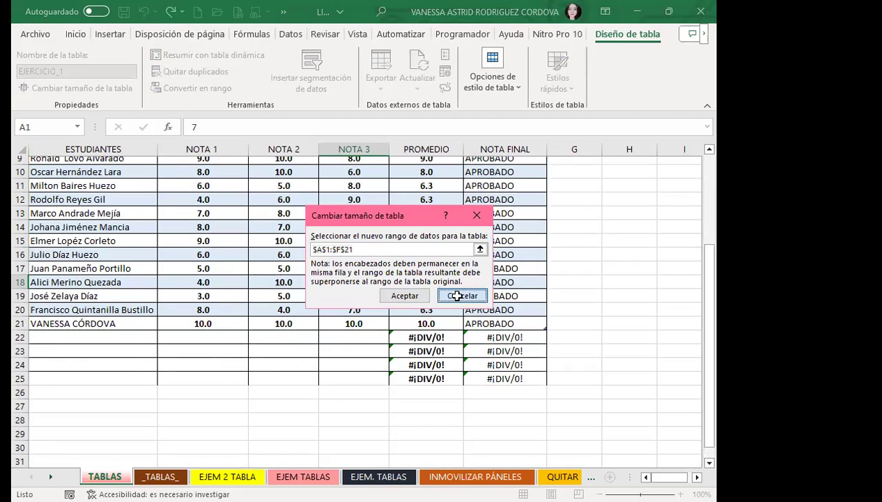
Step: Drag the resize handle down to row 27, then back up to end the table at row 21
drag(544, 328, 529, 397)
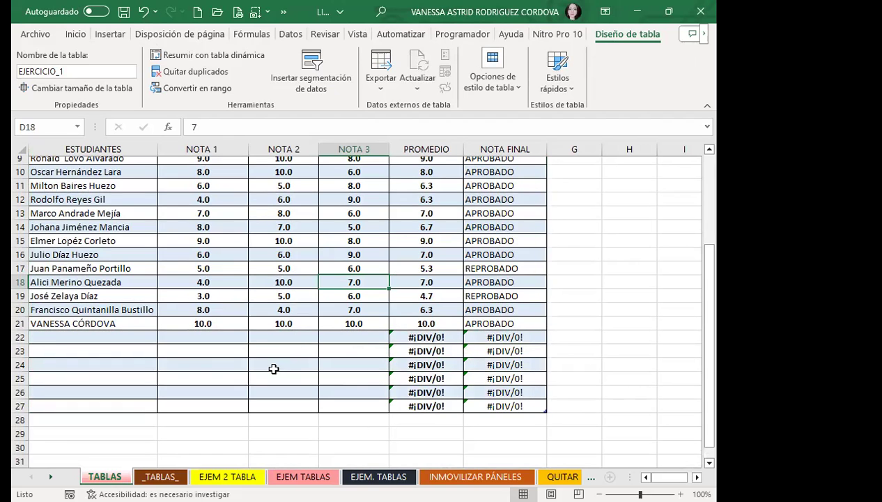
scroll(237, 324, up, 3)
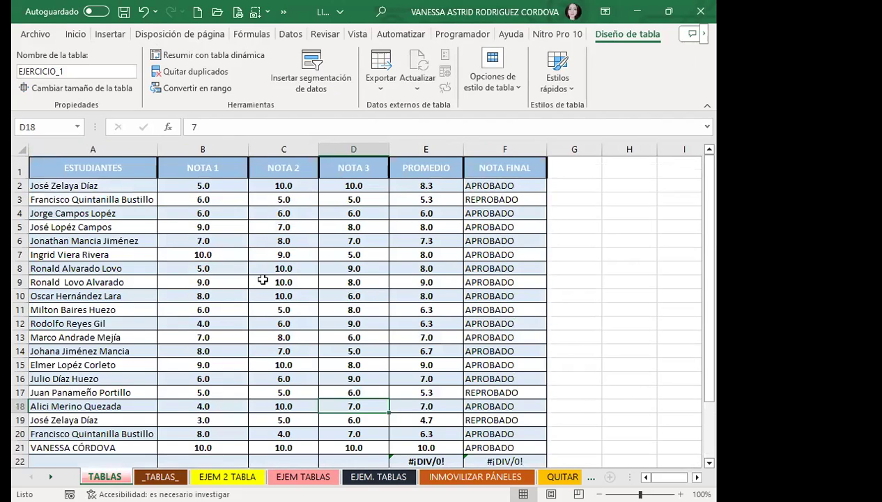
scroll(252, 292, down, 3)
scroll(253, 299, down, 2)
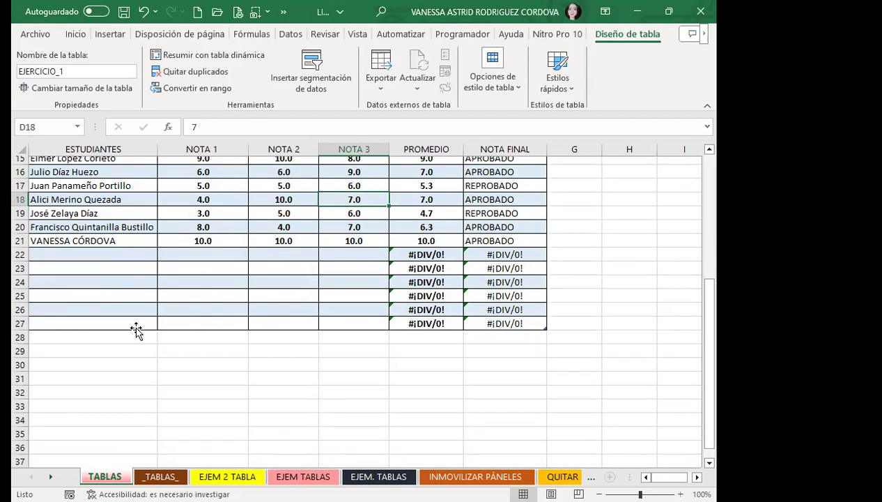
drag(545, 329, 545, 245)
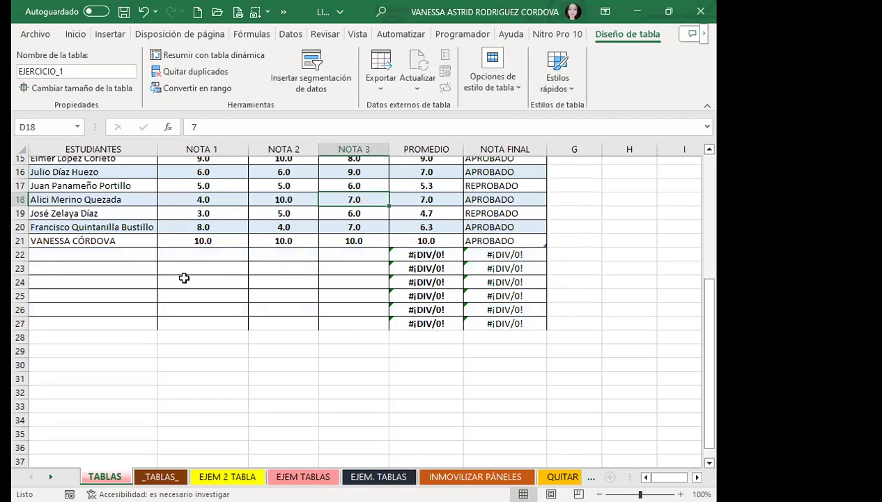
Step: Delete the leftover rows 22–29 using Inicio > Celdas > Eliminar
click(19, 254)
shift+click(28, 352)
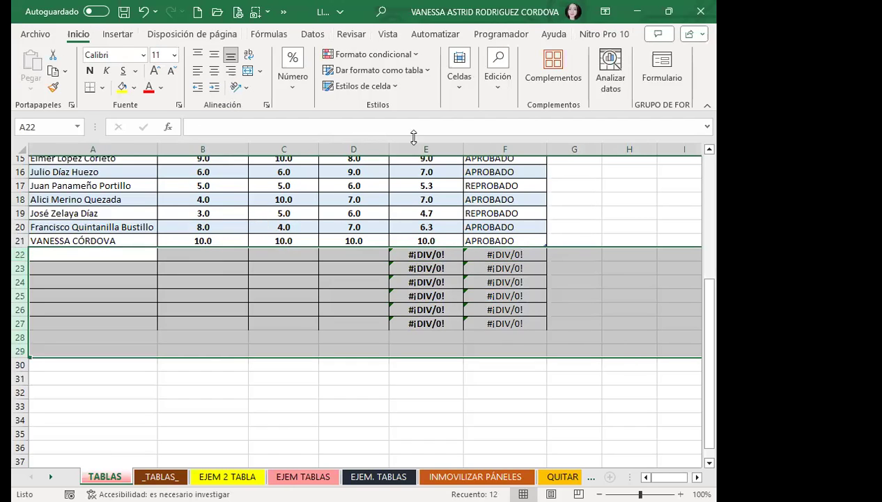
click(455, 87)
click(493, 129)
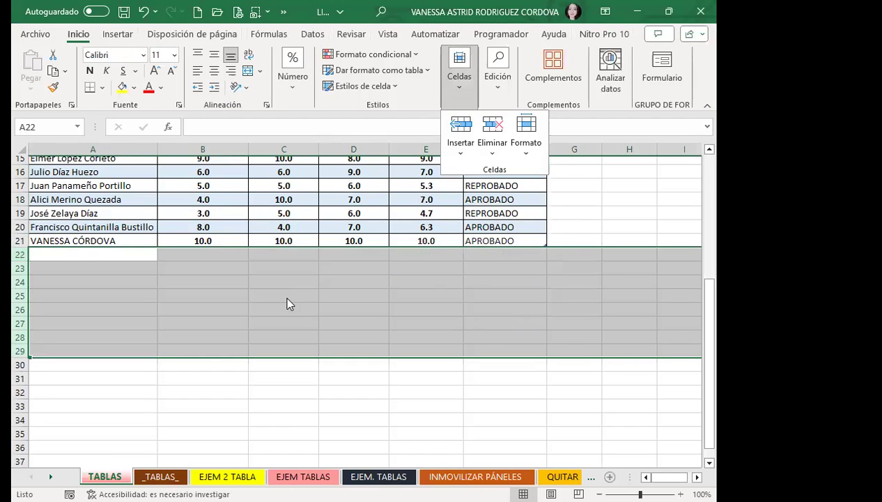
click(238, 298)
click(508, 308)
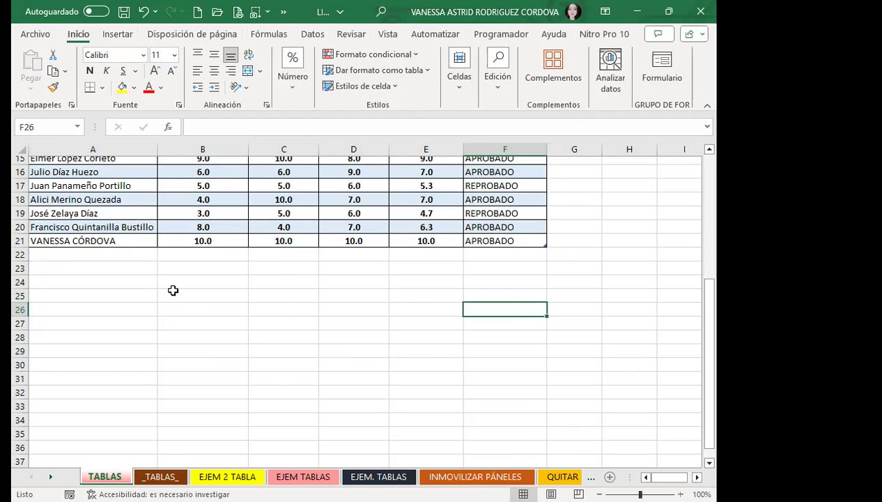
Step: Check grade cells inside the table, ending in the NOTA 2 column
scroll(173, 291, up, 5)
click(205, 310)
scroll(244, 287, down, 5)
click(307, 214)
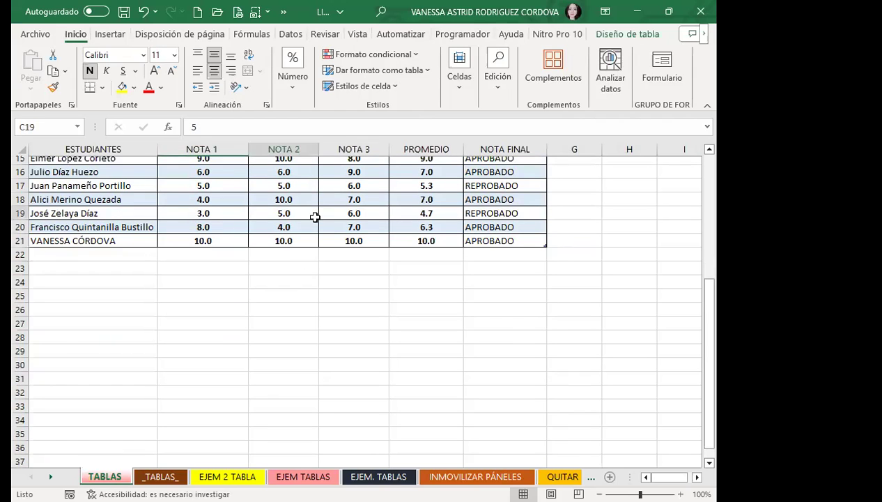
scroll(286, 230, up, 5)
click(266, 258)
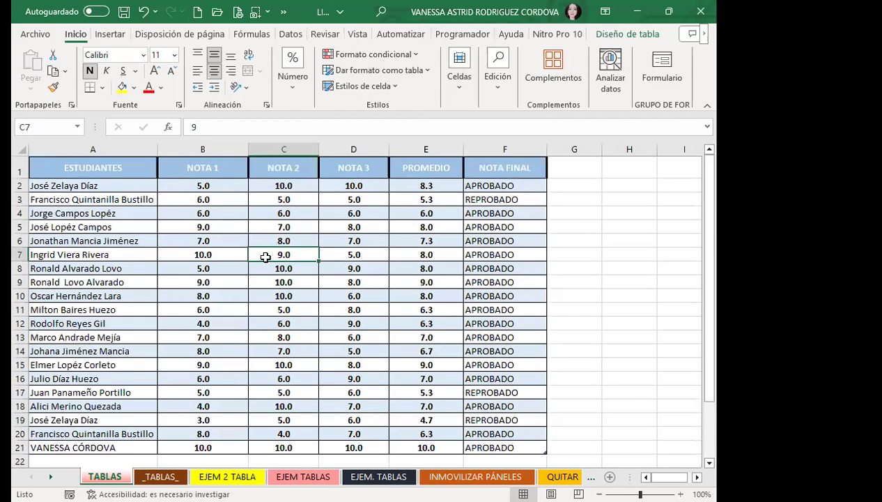
Step: Clear the PROMEDIO values in E2:E21
drag(400, 187, 420, 357)
key(Delete)
scroll(420, 356, up, 2)
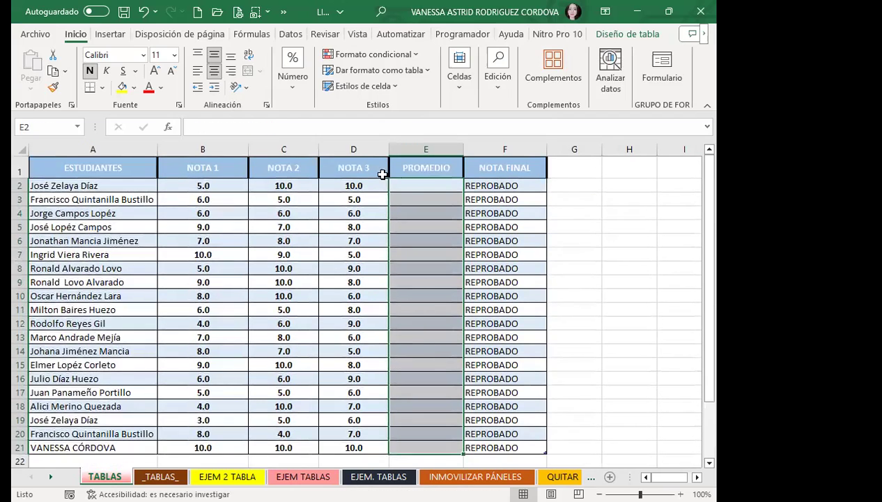
click(423, 187)
key(ctrl+z)
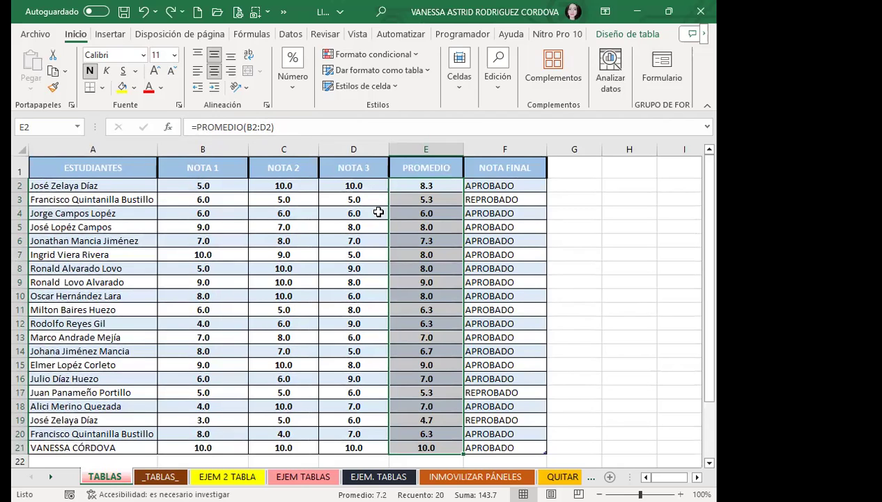
key(Delete)
Step: Enter =PROMEDIO(EJERCICIO_1[@[NOTA 1 ]:[NOTA 3]]) in E2 to fill the PROMEDIO column
click(432, 184)
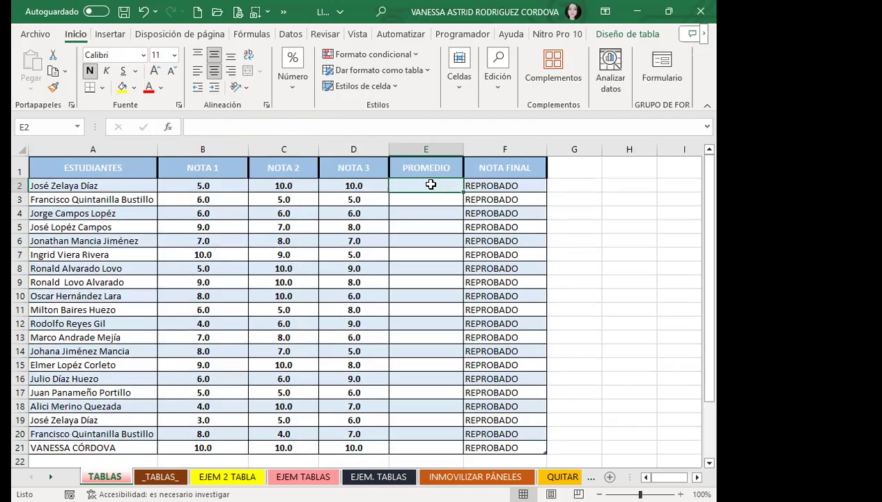
scroll(432, 184, down, 5)
scroll(425, 315, up, 5)
text(=PRO)
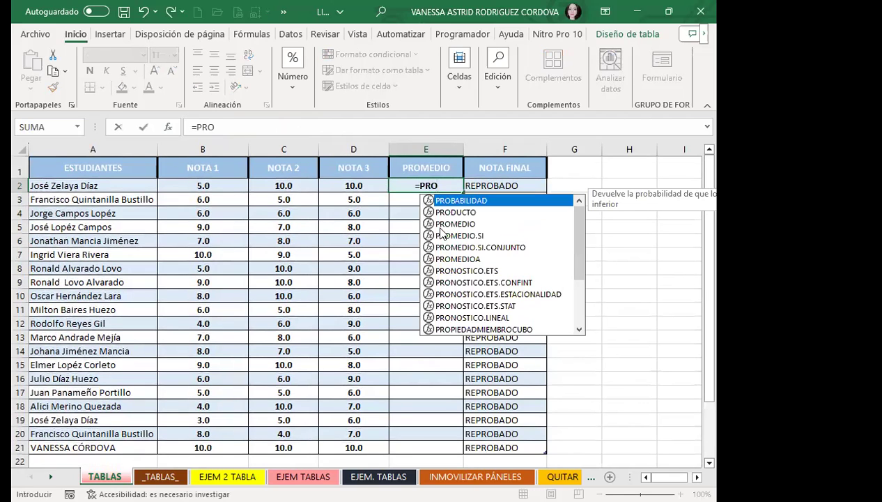
click(433, 224)
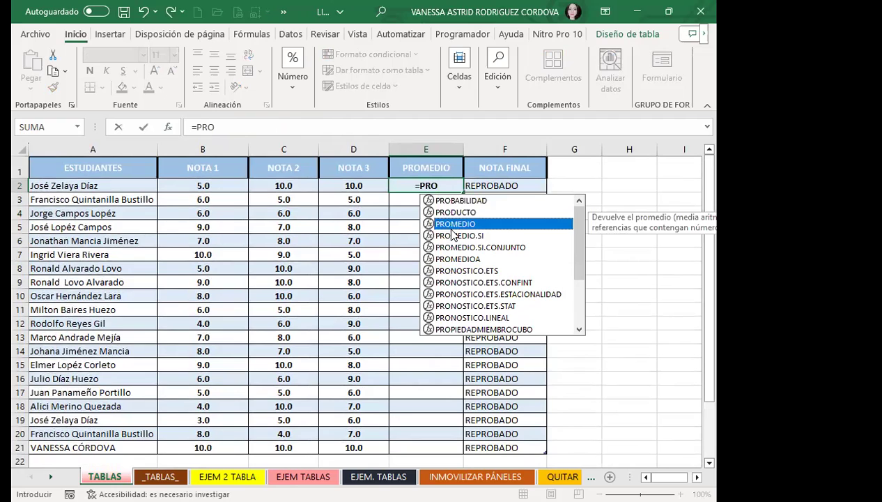
click(430, 236)
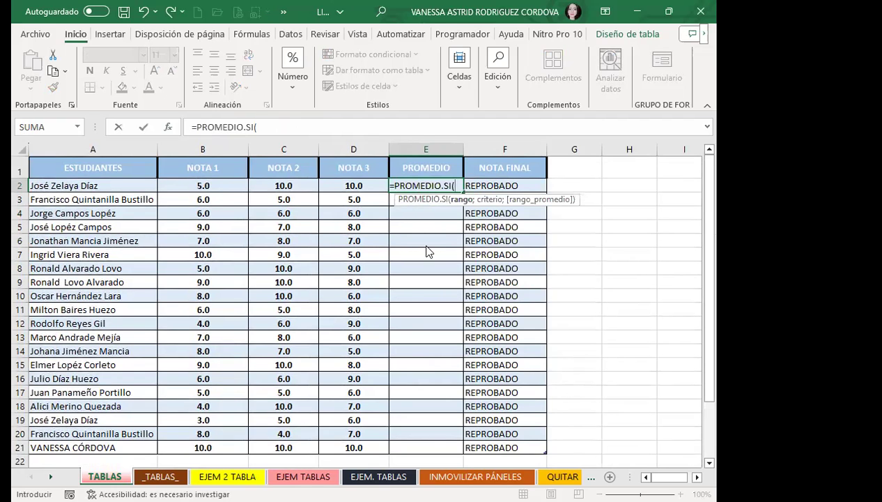
key(BackSpace)
key(BackSpace)
key(BackSpace)
key(BackSpace)
key(Tab)
drag(212, 186, 334, 184)
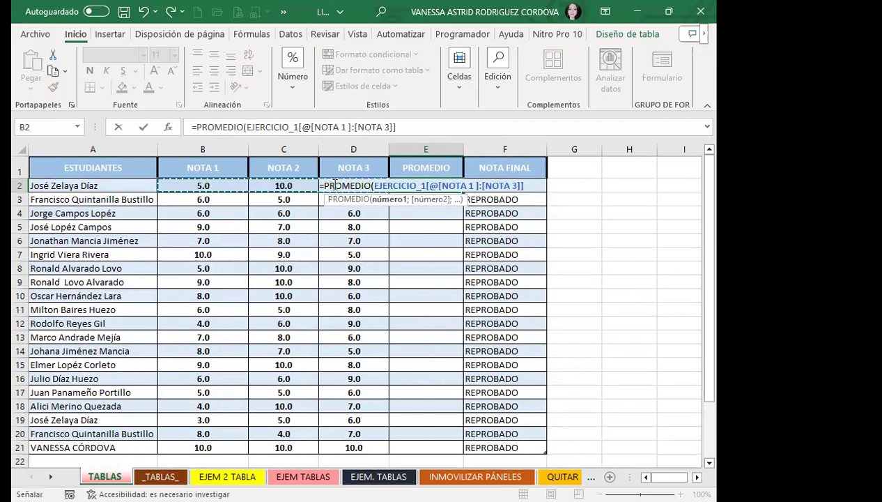
key(Return)
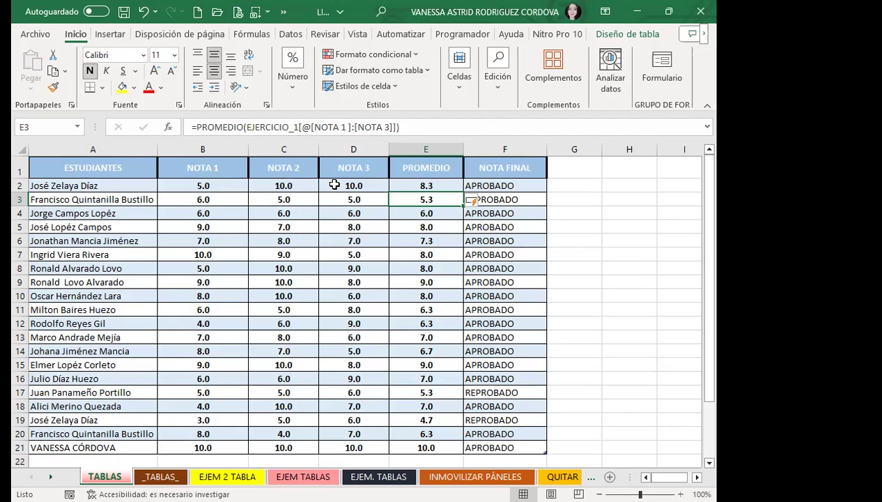
click(410, 184)
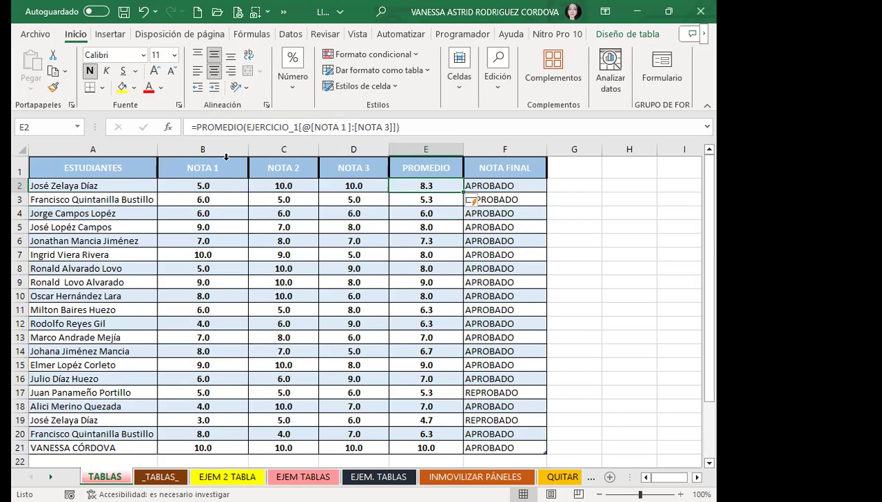
drag(224, 164, 439, 435)
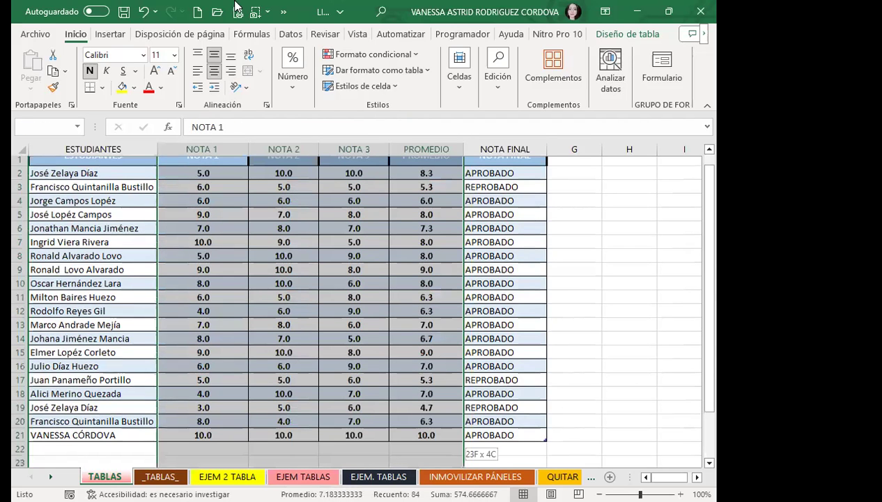
scroll(363, 307, down, 2)
click(252, 33)
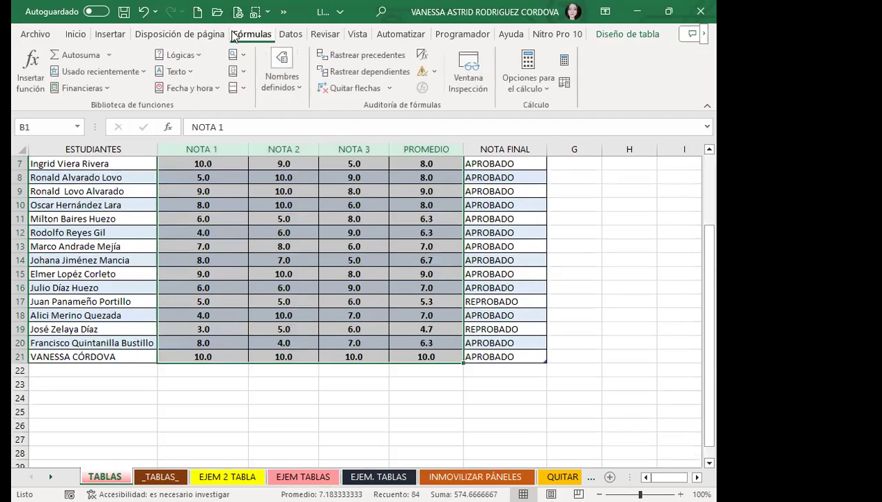
click(297, 89)
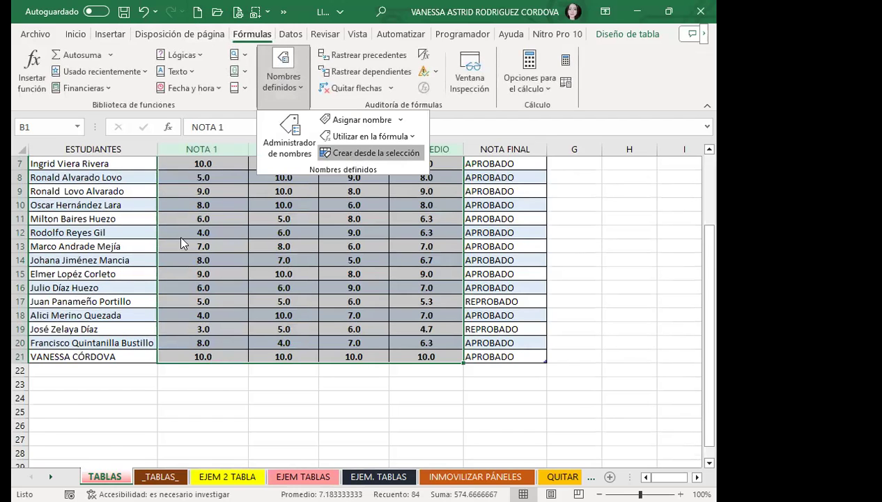
click(352, 154)
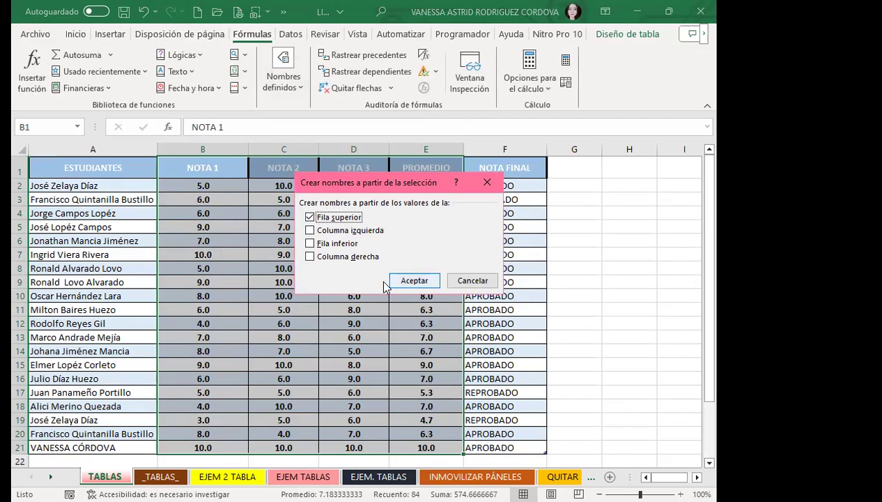
click(487, 186)
click(406, 182)
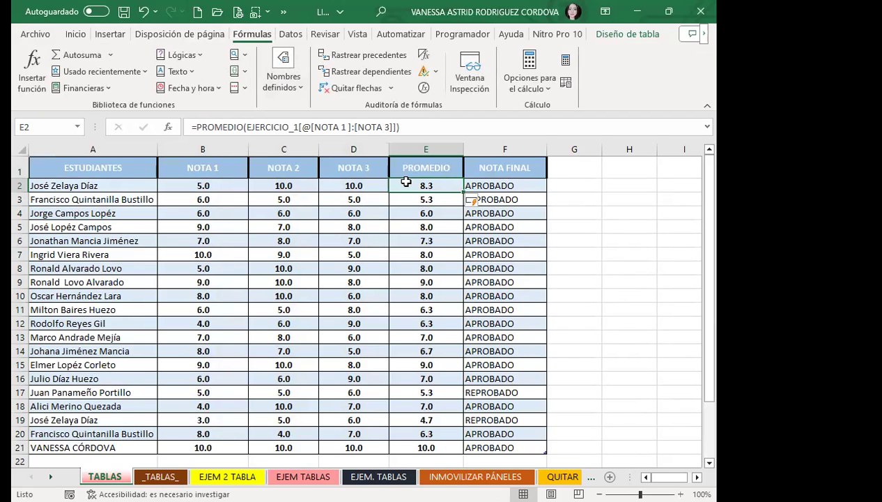
click(421, 241)
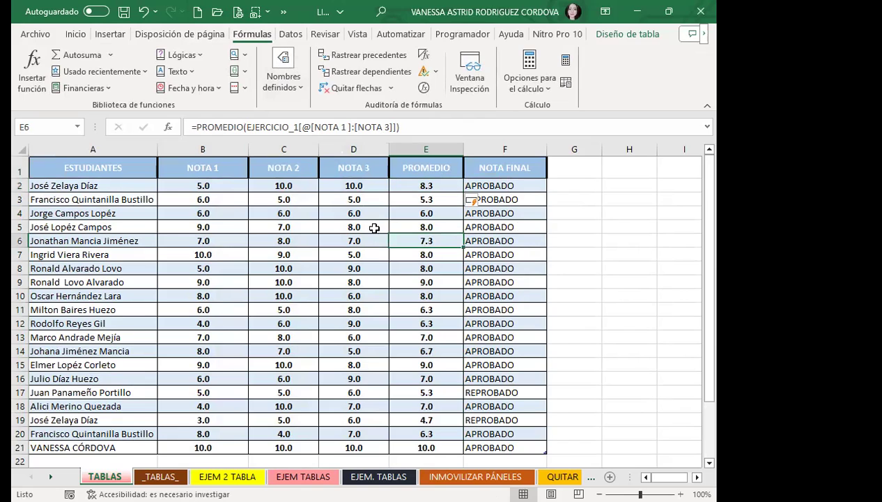
click(403, 304)
drag(193, 168, 382, 166)
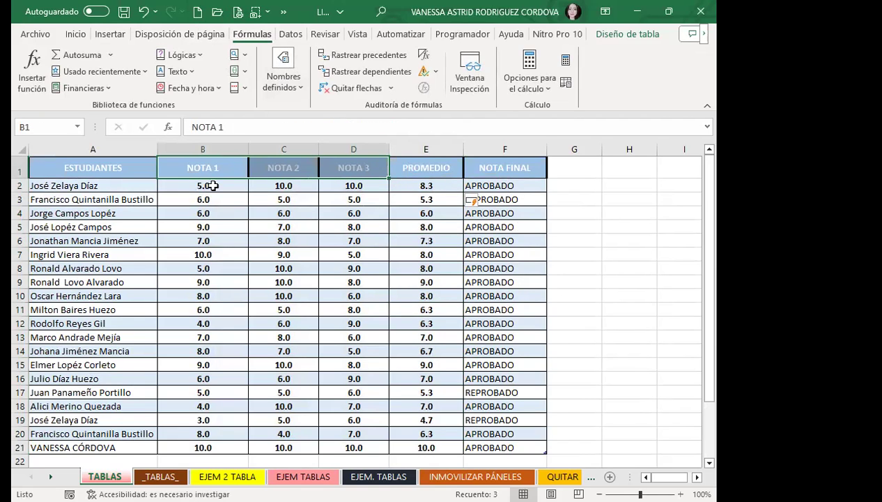
click(213, 185)
click(352, 185)
drag(227, 170, 358, 169)
click(227, 213)
click(351, 212)
drag(234, 171, 340, 184)
scroll(240, 373, down, 2)
scroll(255, 378, up, 2)
click(413, 281)
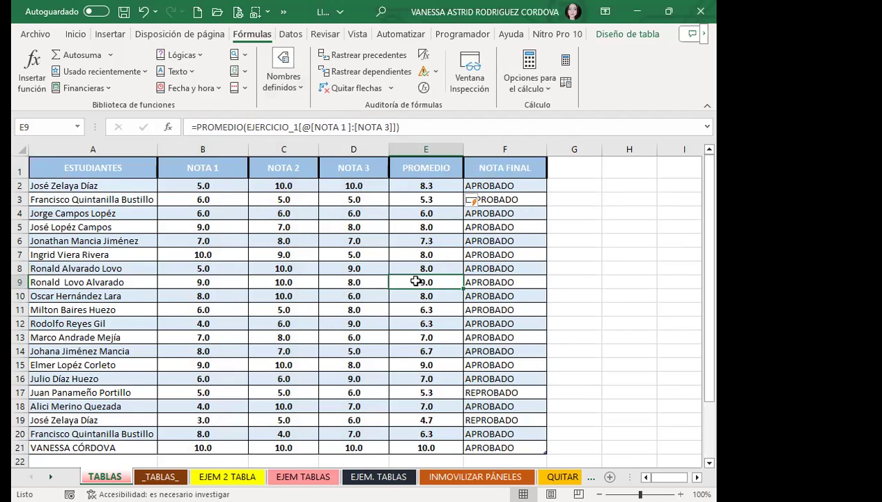
scroll(429, 293, down, 3)
click(431, 299)
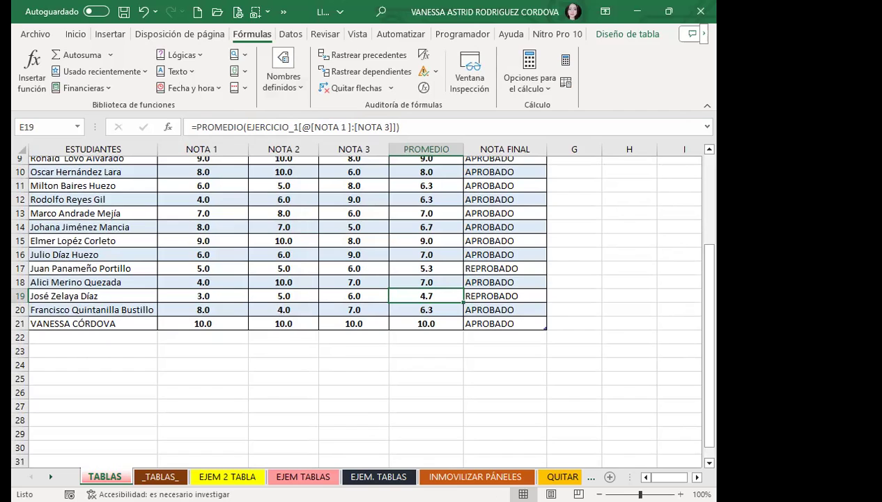
scroll(310, 294, up, 3)
click(309, 281)
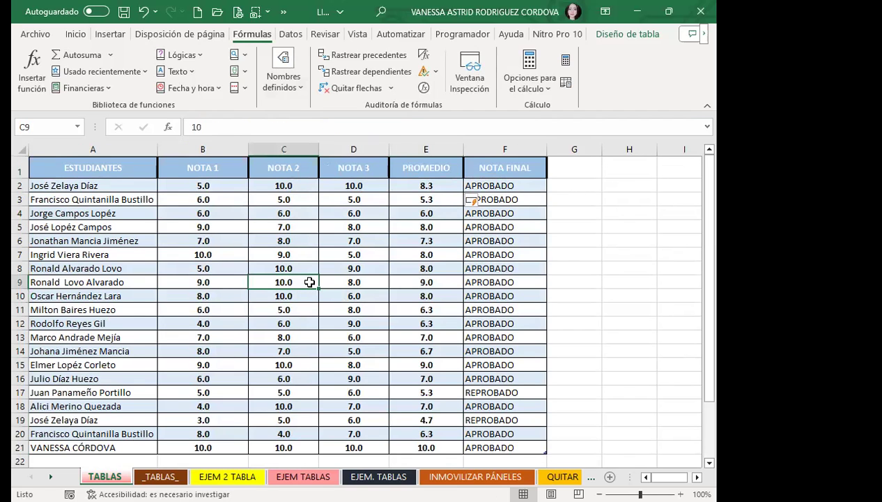
Step: Convert the EJERCICIO_1 table to a normal range via Convertir en rango, confirming with Sí
click(616, 35)
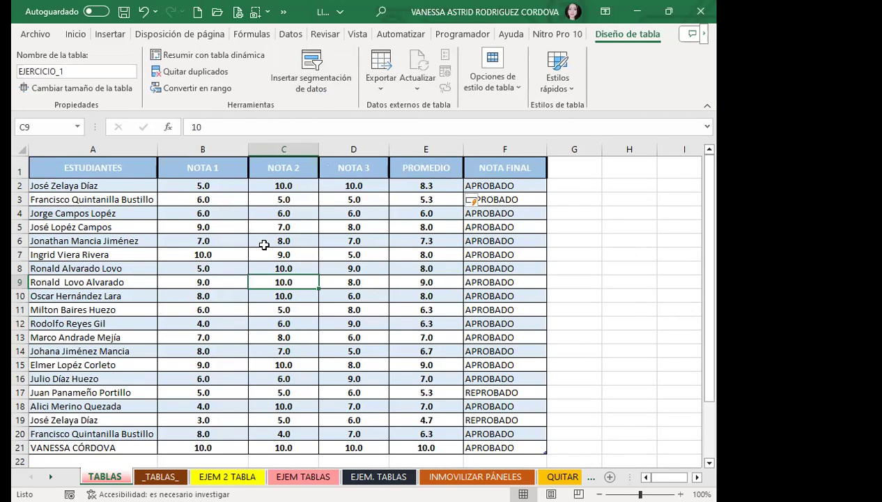
click(192, 88)
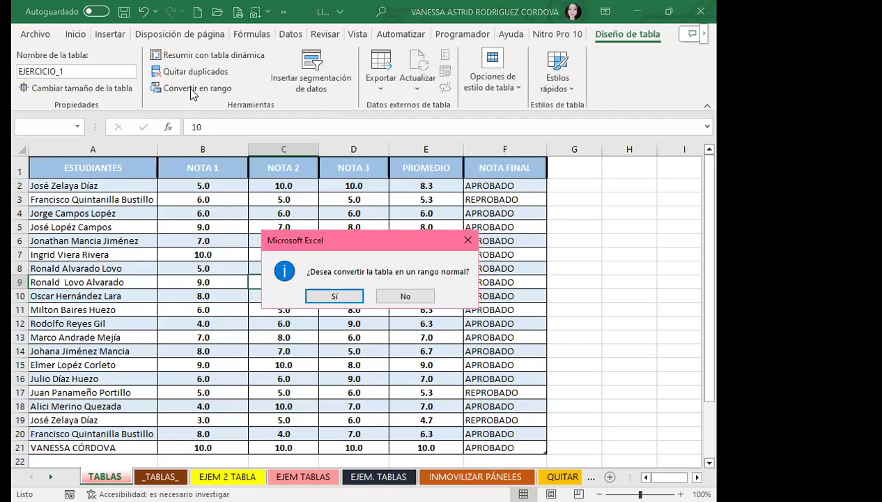
click(329, 293)
click(282, 240)
scroll(337, 255, down, 2)
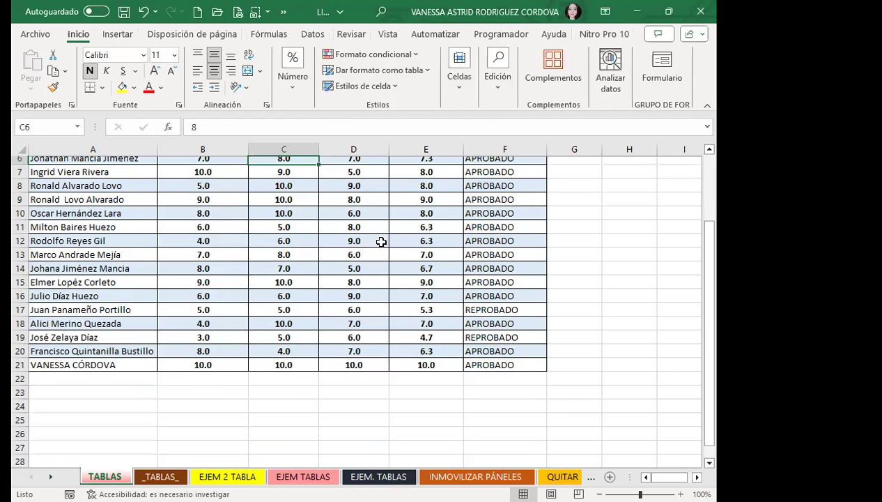
click(391, 242)
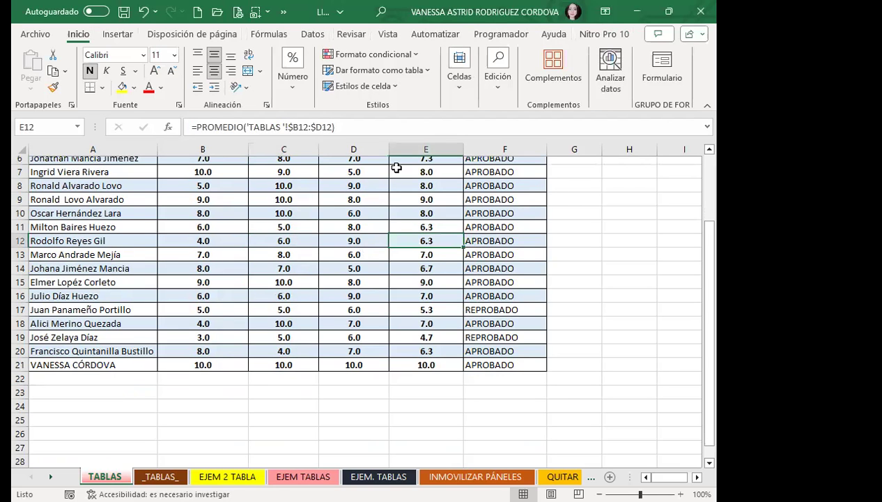
click(486, 226)
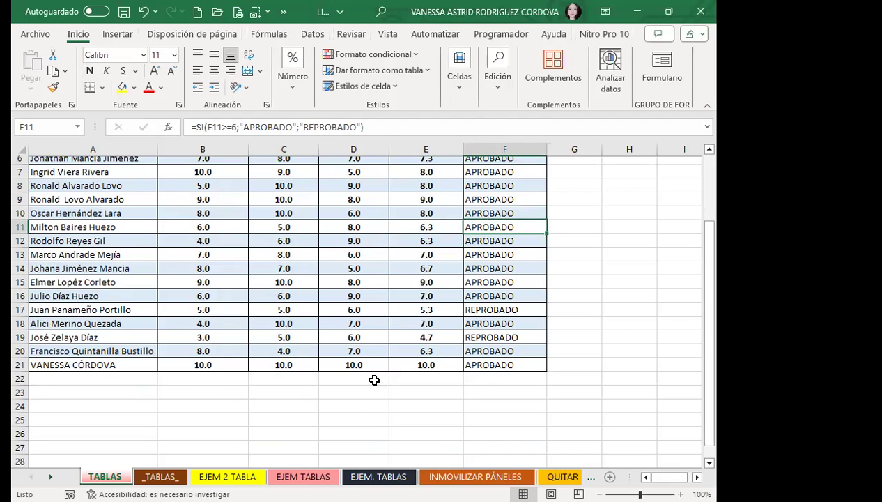
click(530, 363)
click(516, 378)
click(528, 363)
drag(549, 369, 548, 394)
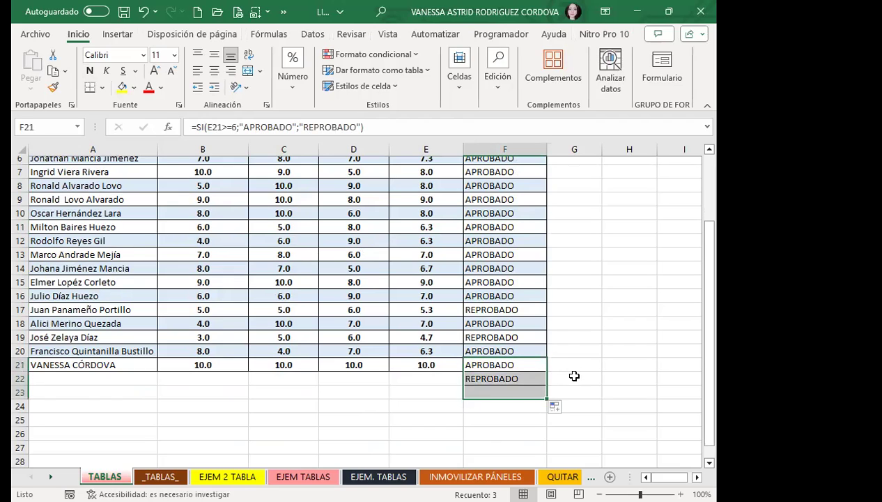
key(ctrl+z)
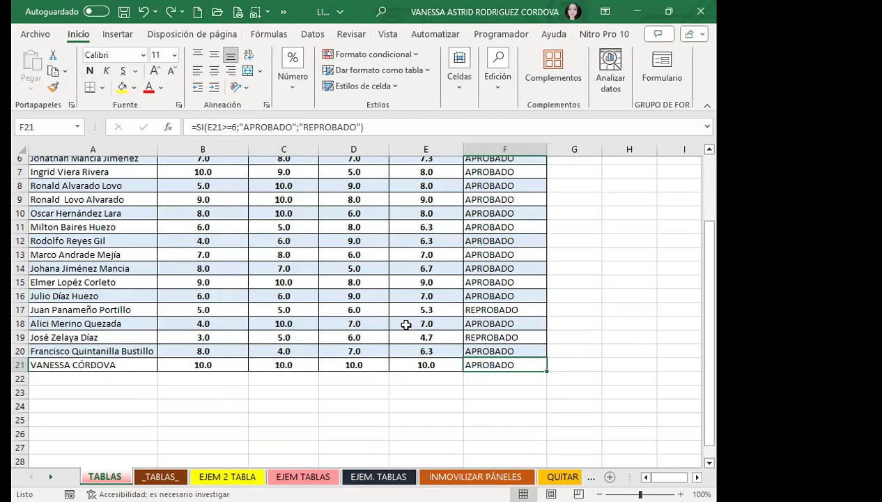
click(403, 306)
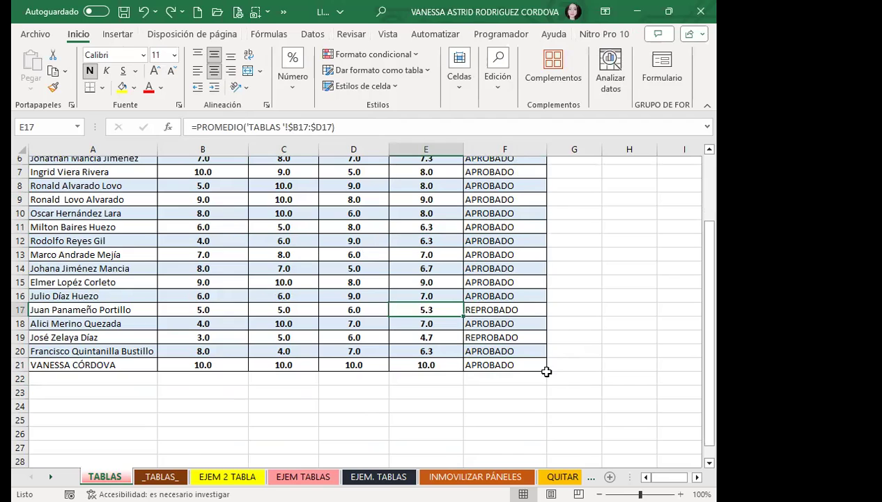
click(543, 366)
key(shift+Down)
key(shift+Down)
key(shift+Right)
click(416, 283)
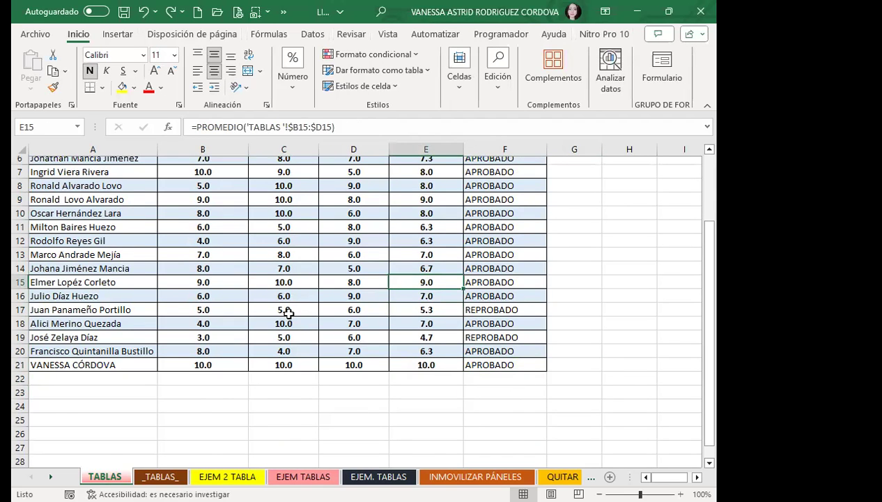
scroll(285, 310, up, 2)
click(222, 241)
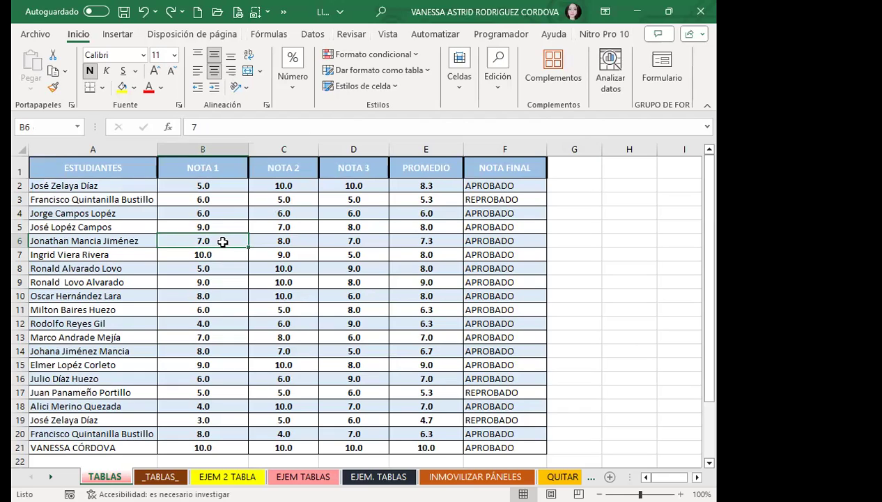
Step: Set the fill of A2:F23 to No Fill, then check cells B9 and E2
drag(94, 179, 514, 357)
click(133, 88)
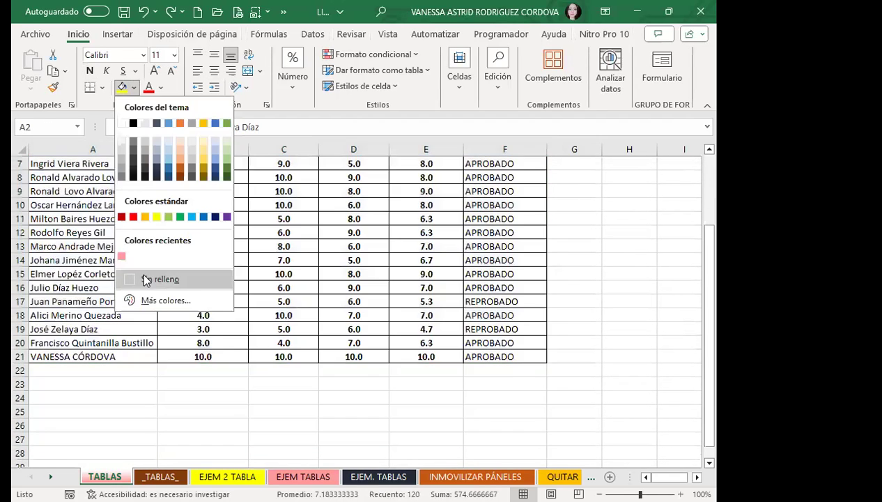
click(147, 279)
click(176, 281)
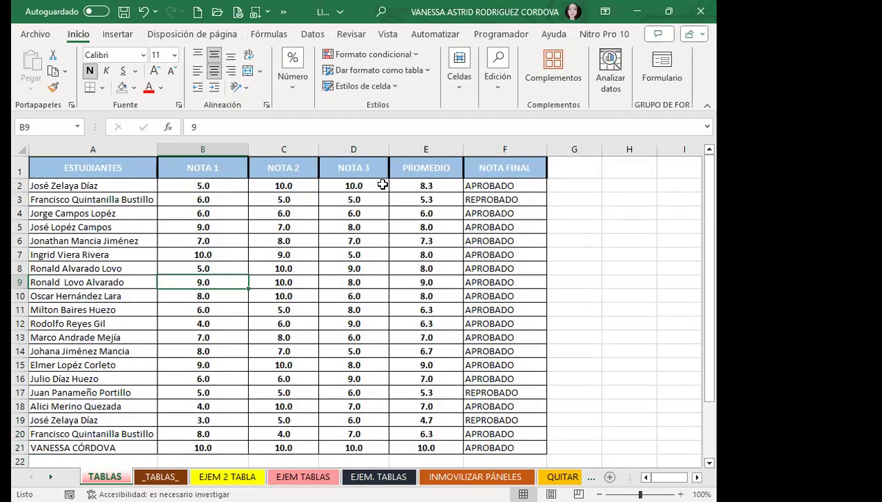
click(408, 187)
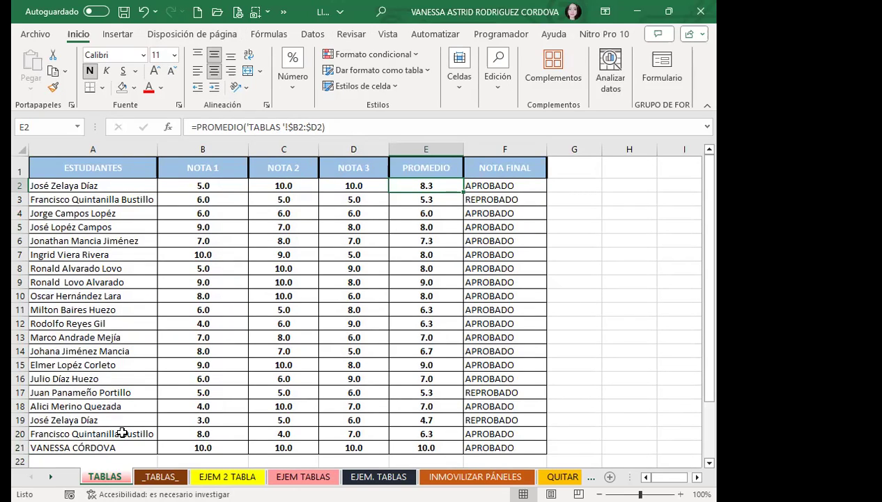
click(222, 182)
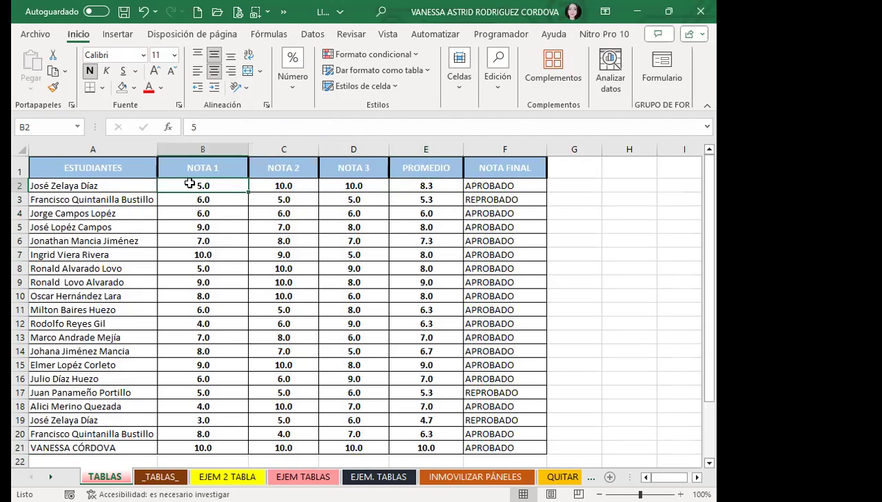
click(352, 185)
click(397, 185)
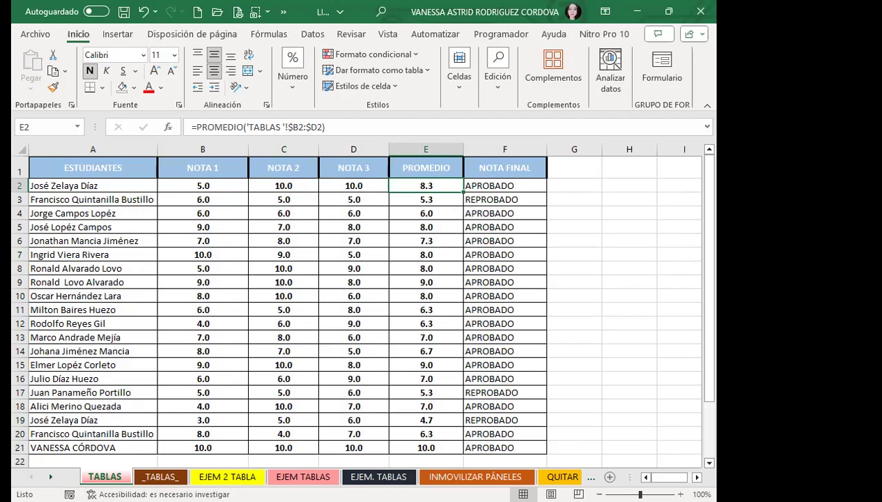
drag(200, 180, 339, 178)
click(418, 186)
click(530, 184)
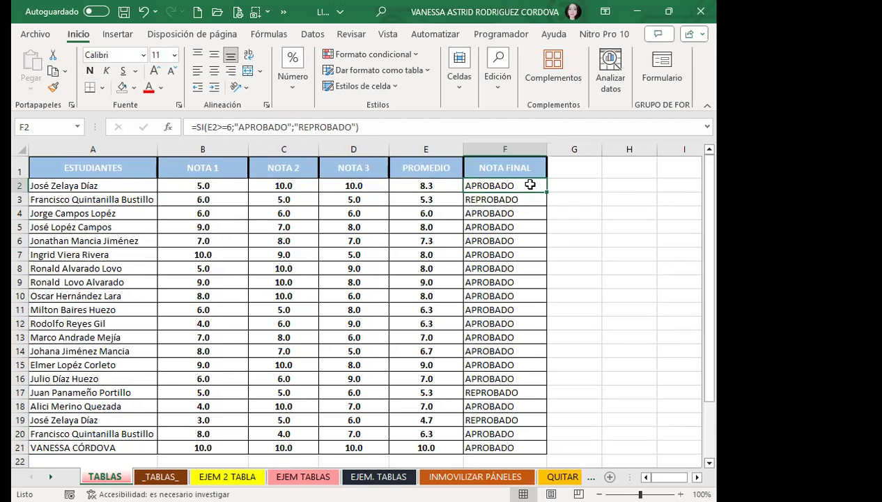
click(412, 185)
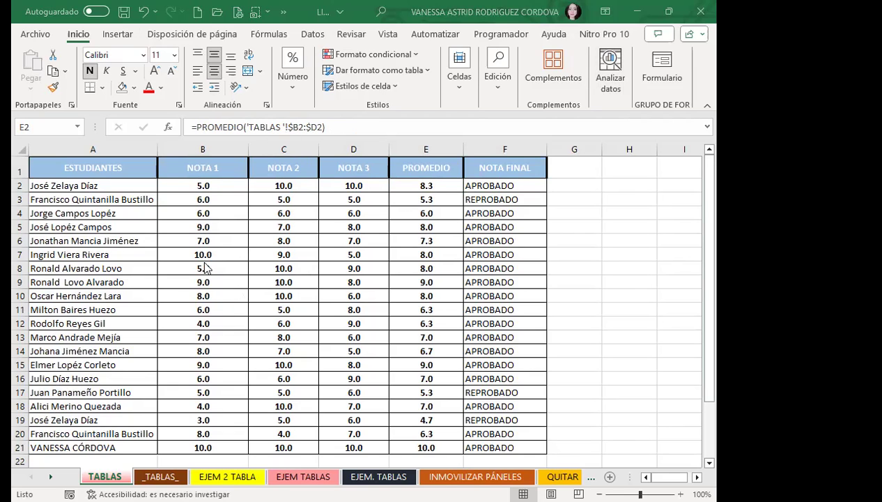
Step: Copy the E2 average down the PROMEDIO column and check the result in E21
click(409, 186)
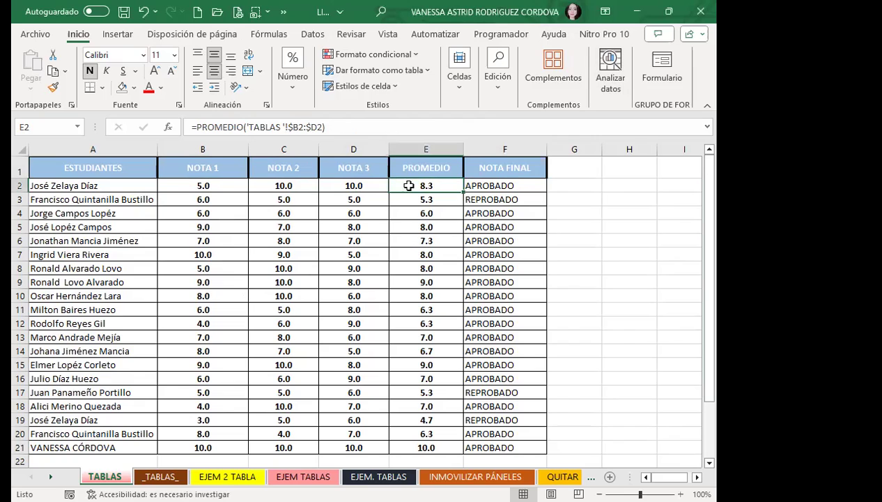
drag(463, 193, 431, 313)
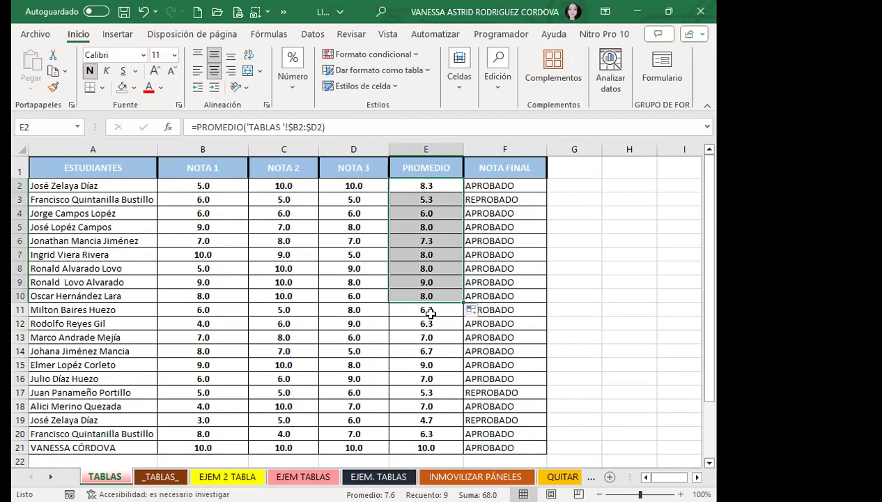
click(430, 313)
scroll(439, 352, down, 3)
click(427, 320)
scroll(414, 286, up, 3)
click(406, 190)
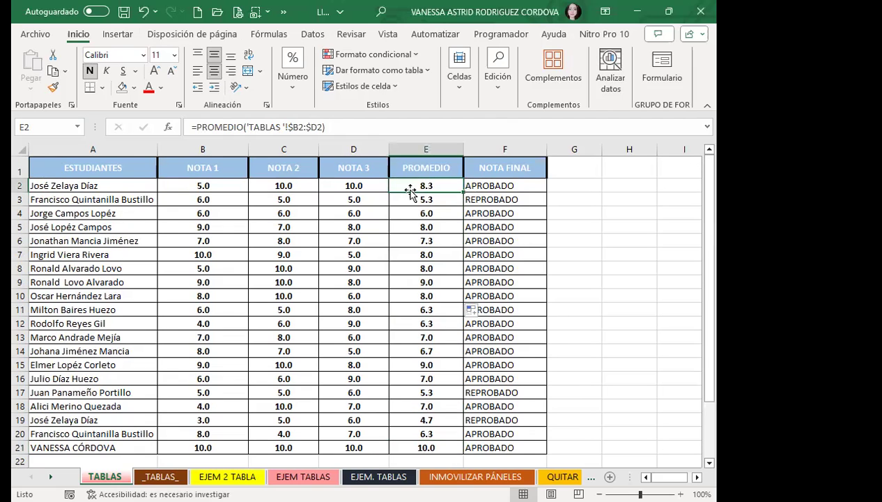
Step: Rewrite E2's formula as PROMEDIO over B2:D2 without the sheet name, then select E3:E27
click(320, 128)
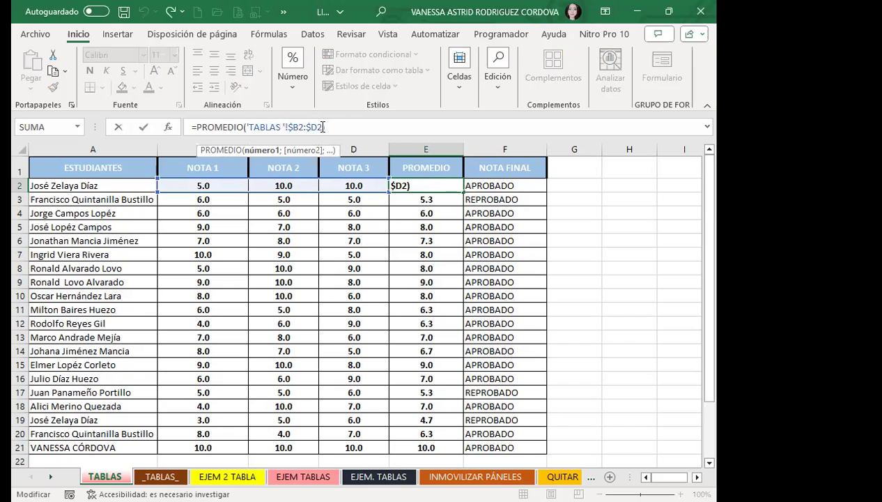
key(BackSpace)
key(BackSpace)
key(BackSpace)
key(BackSpace)
key(BackSpace)
key(BackSpace)
key(BackSpace)
key(BackSpace)
key(BackSpace)
key(BackSpace)
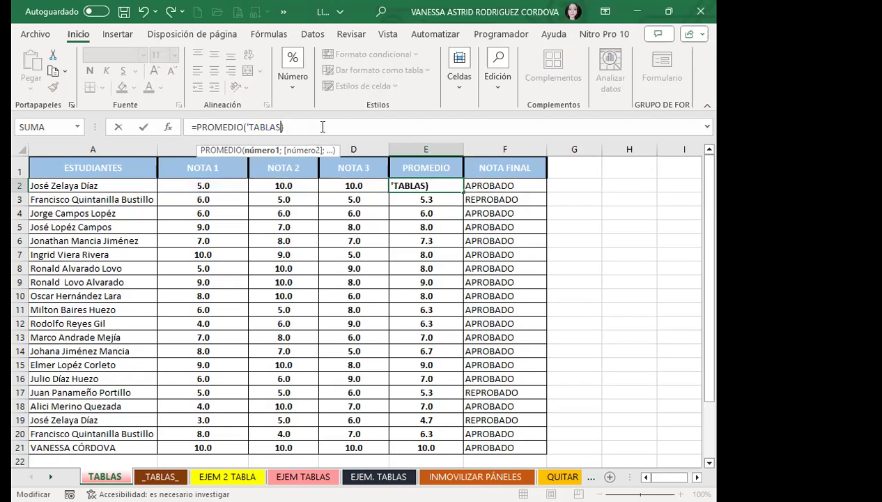
key(BackSpace)
key(BackSpace)
key(BackSpace)
key(BackSpace)
key(BackSpace)
key(BackSpace)
key(BackSpace)
drag(203, 186, 355, 185)
key(Return)
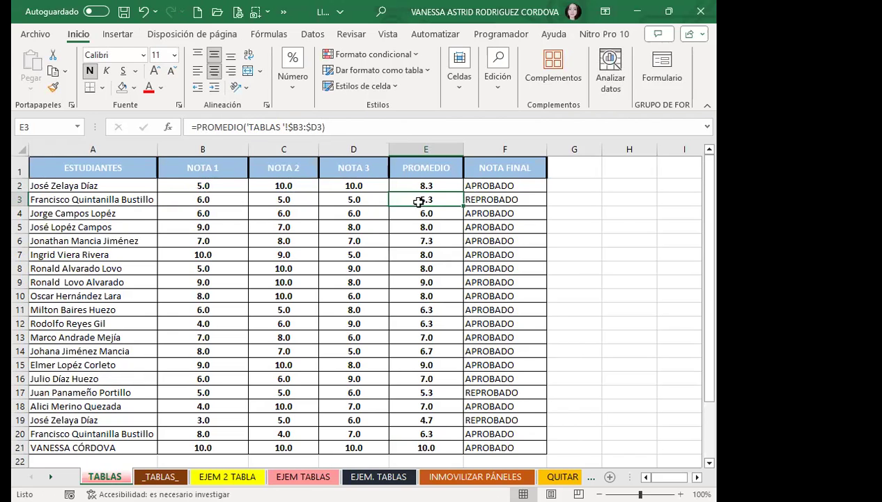
drag(414, 200, 425, 488)
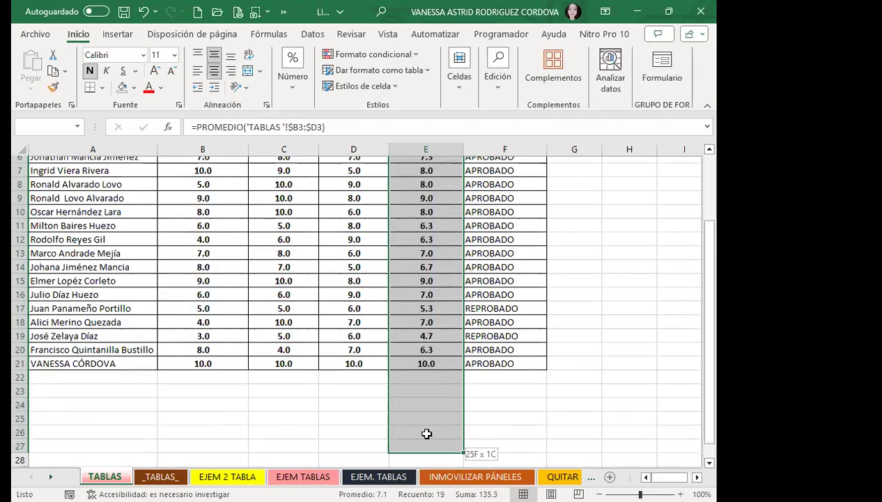
Step: Delete the old averages from E3 downward and from E2
key(Delete)
scroll(413, 334, up, 2)
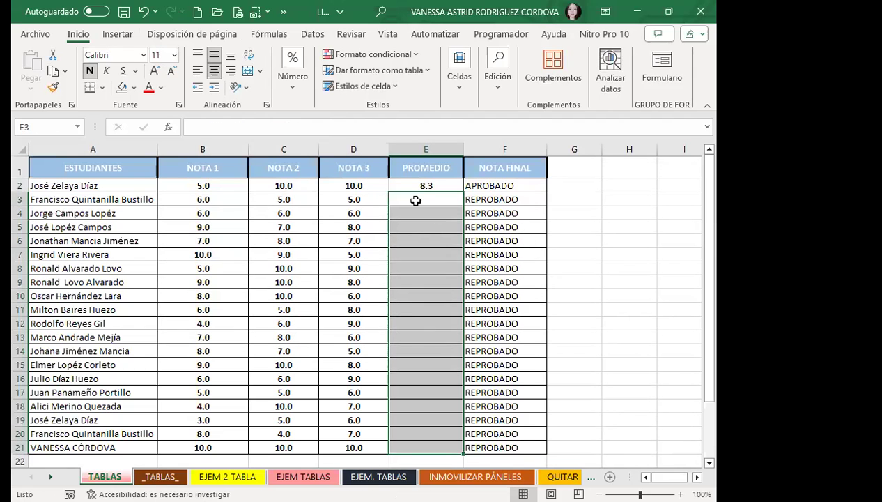
click(402, 183)
click(403, 183)
key(Delete)
click(408, 227)
click(412, 186)
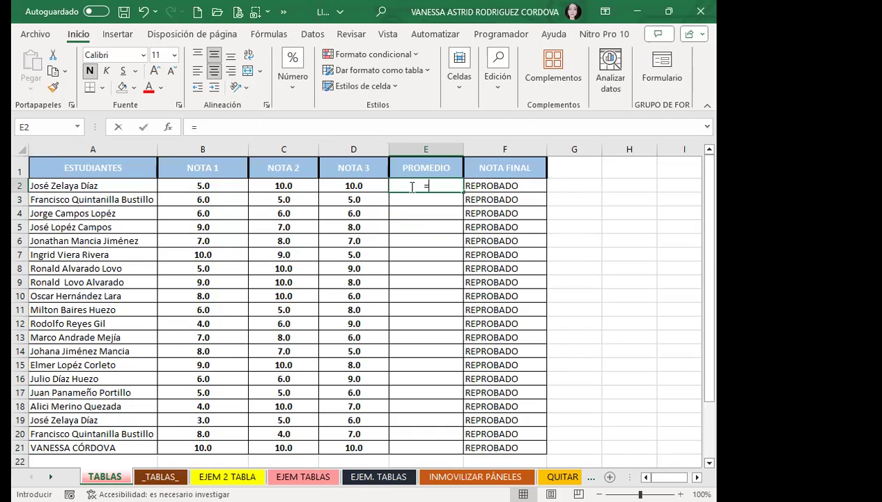
Step: Start a =PROMEDIO formula in E2 over the grades B2:D2
text(=)
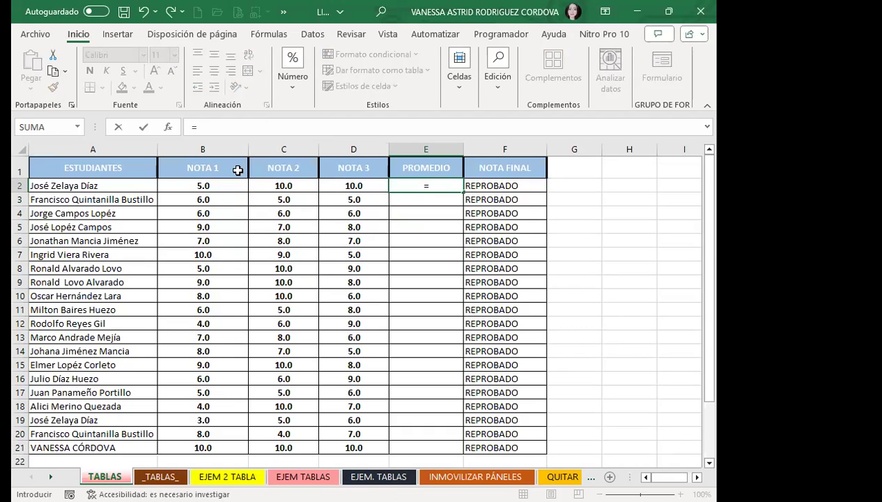
text(PRO)
key(Down)
key(Down)
key(Tab)
drag(207, 183, 330, 182)
Step: Commit =PROMEDIO(B2:D2) in E2, fill it down to E21, and check E3 and E21
key(Return)
click(444, 183)
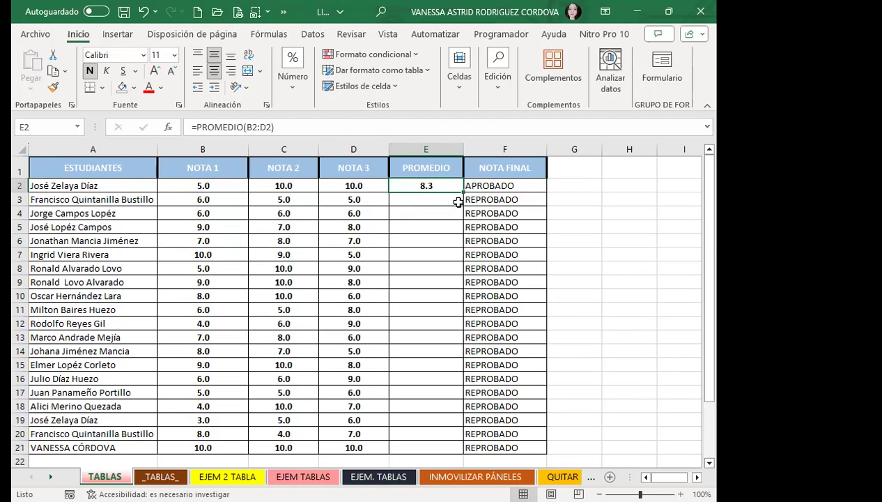
drag(463, 196, 441, 362)
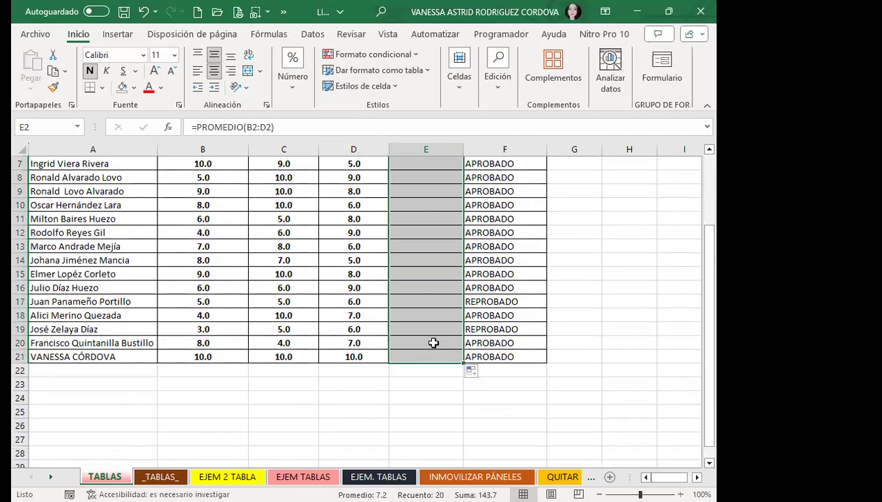
scroll(426, 321, up, 2)
click(408, 201)
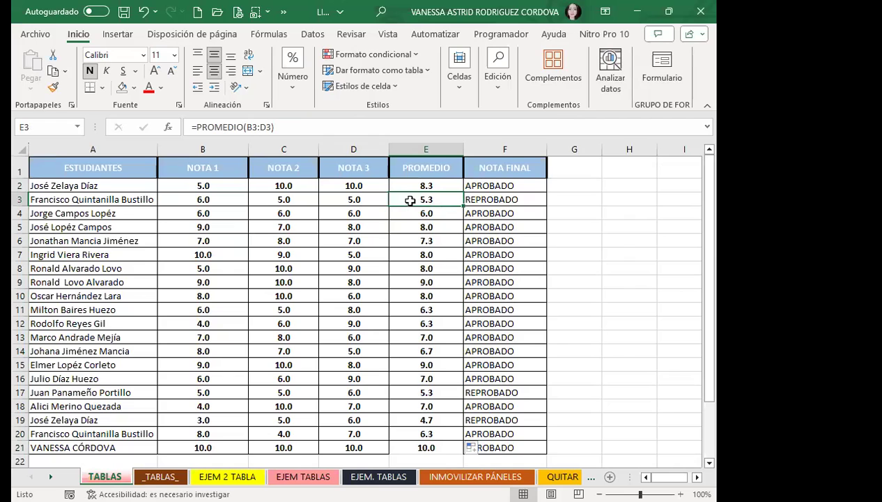
scroll(414, 287, down, 4)
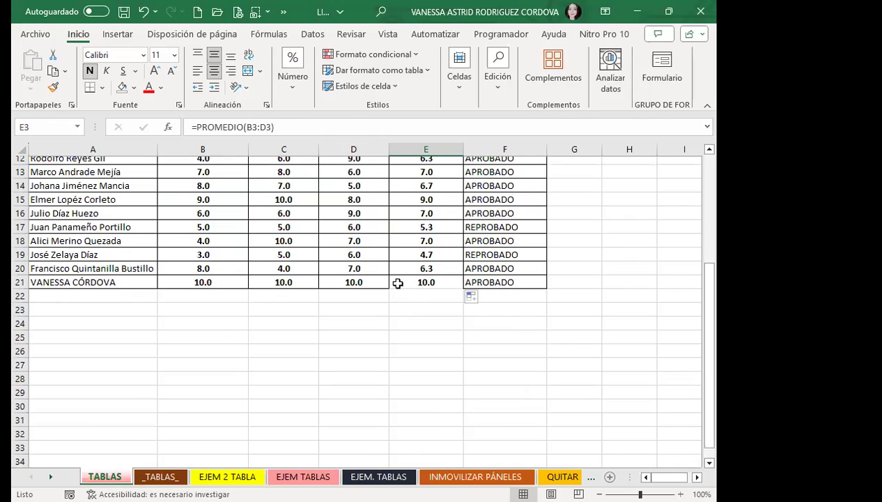
click(398, 282)
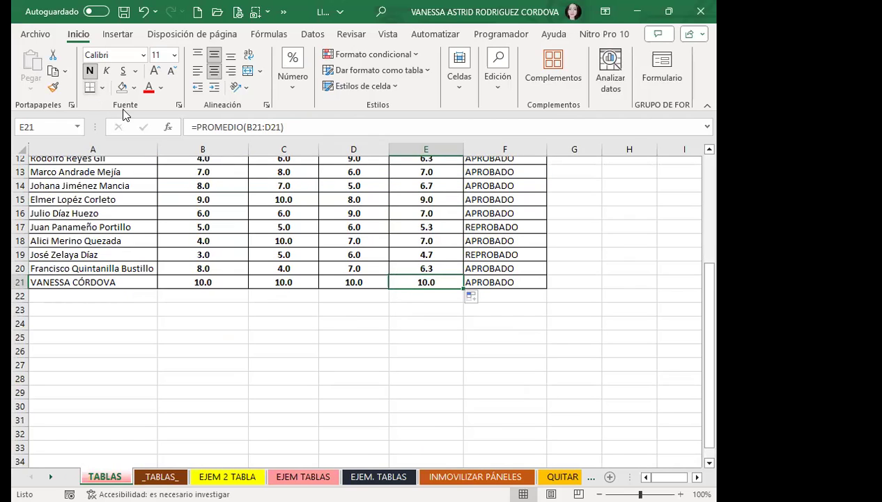
Step: Recheck the average formulas in E2 and E10, then switch to the _TABLAS_ sheet
click(386, 320)
scroll(385, 315, up, 4)
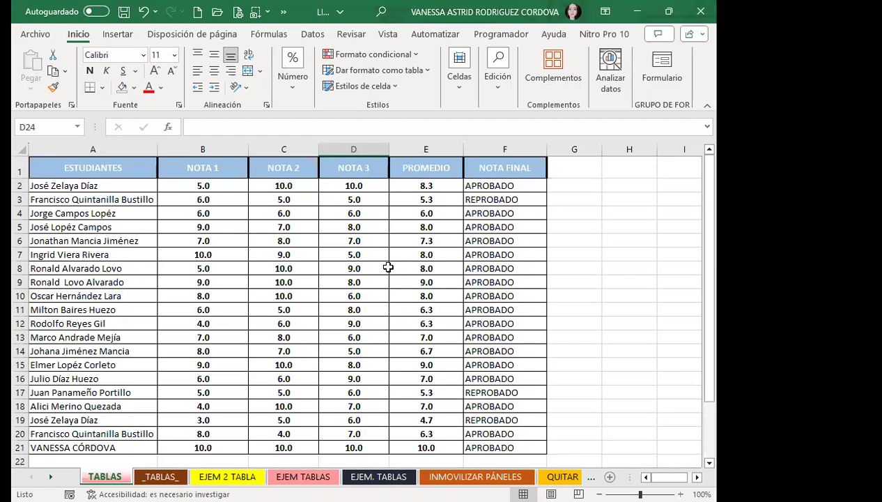
click(393, 182)
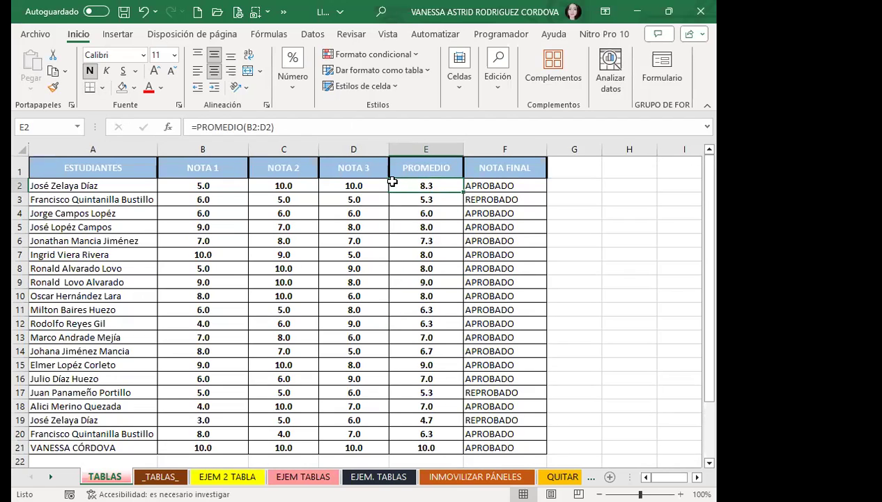
scroll(394, 281, down, 4)
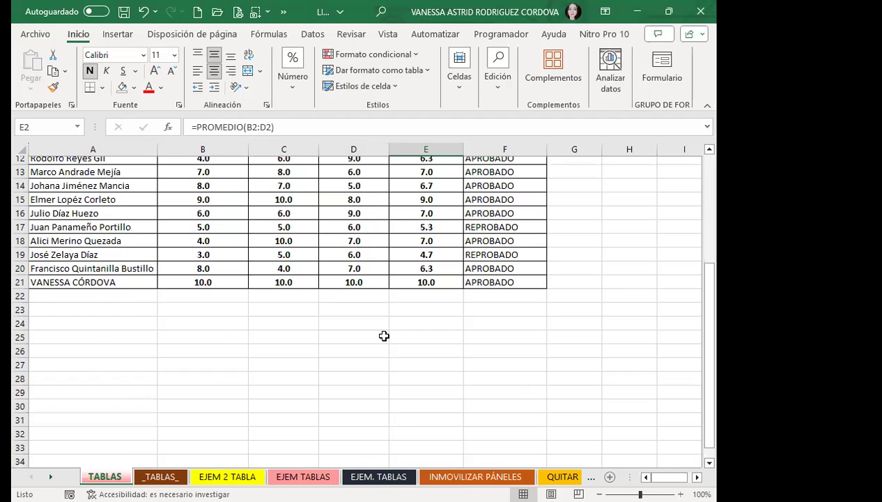
scroll(398, 310, up, 4)
click(398, 296)
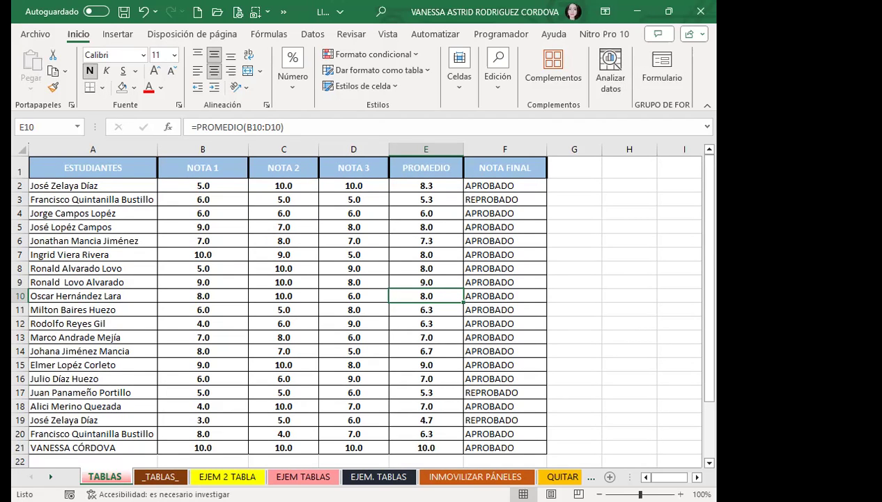
key(ctrl+Page_Down)
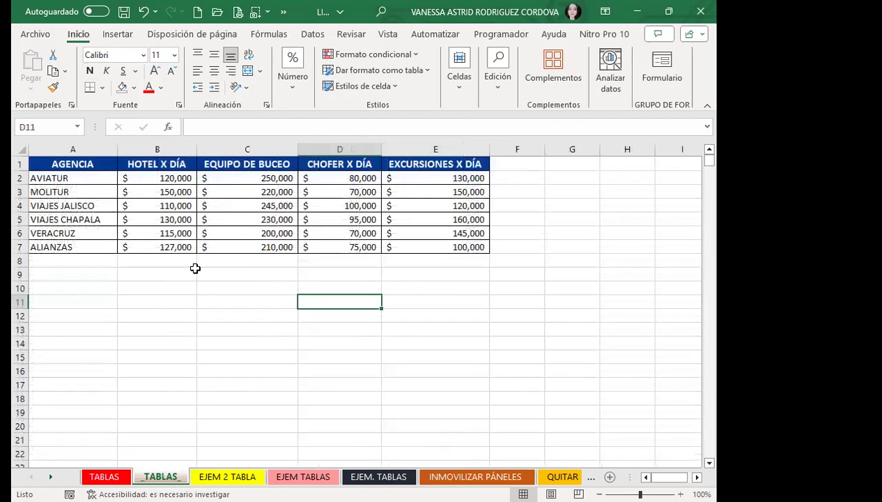
click(268, 271)
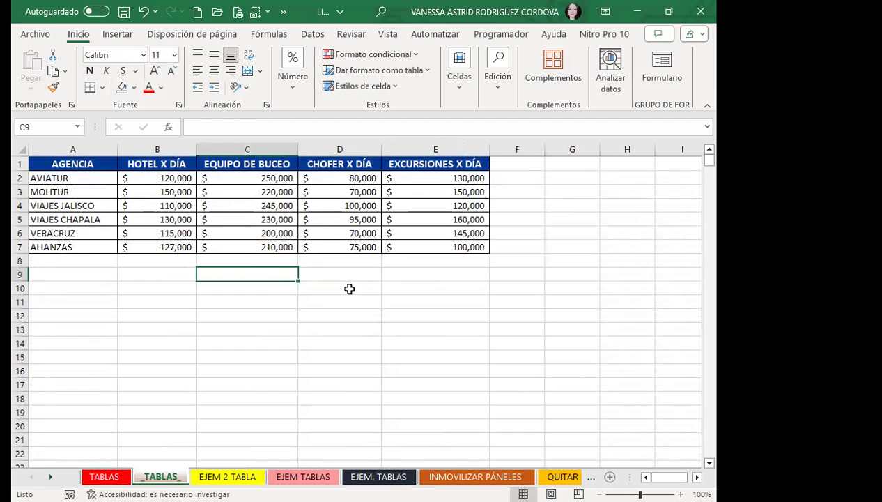
click(102, 476)
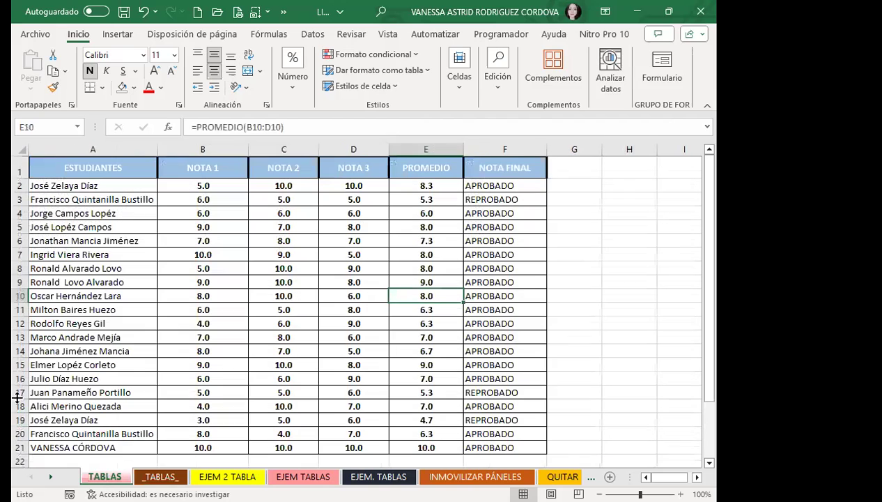
click(338, 254)
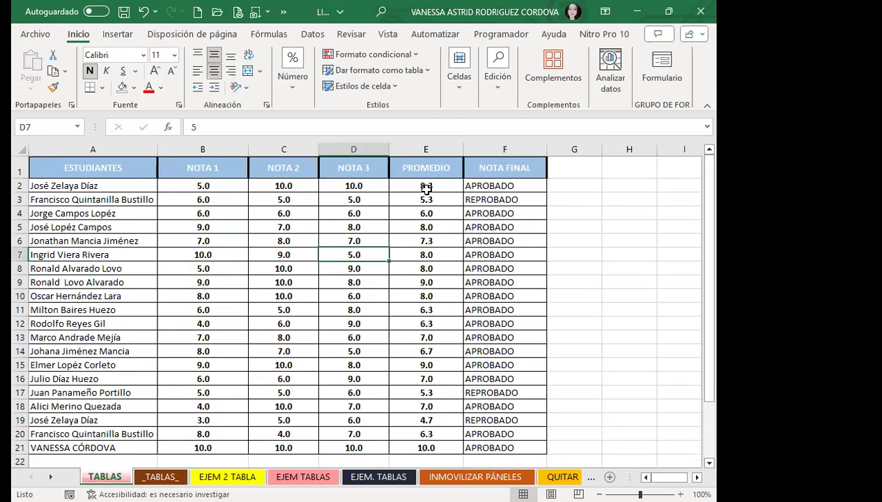
scroll(261, 260, down, 20)
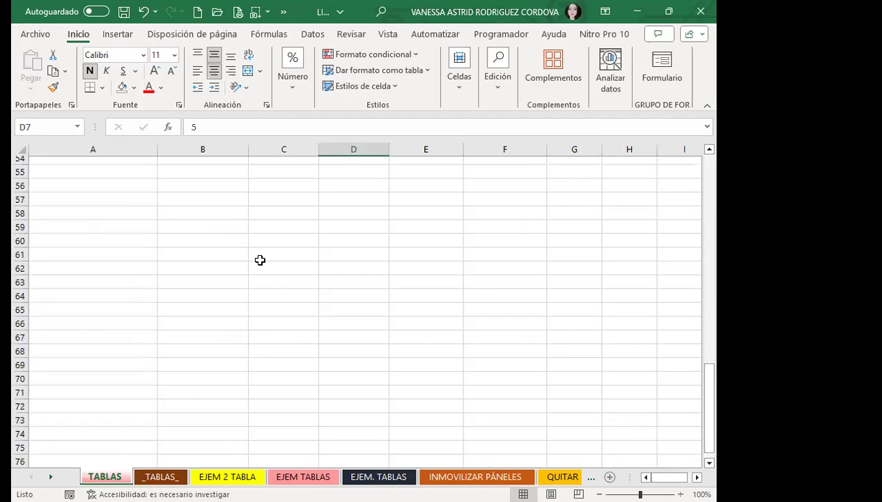
scroll(267, 273, up, 20)
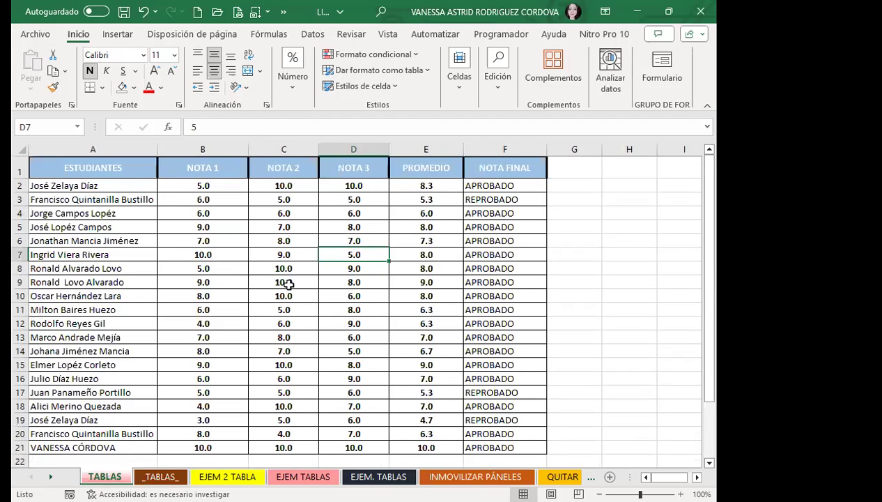
click(267, 255)
click(156, 476)
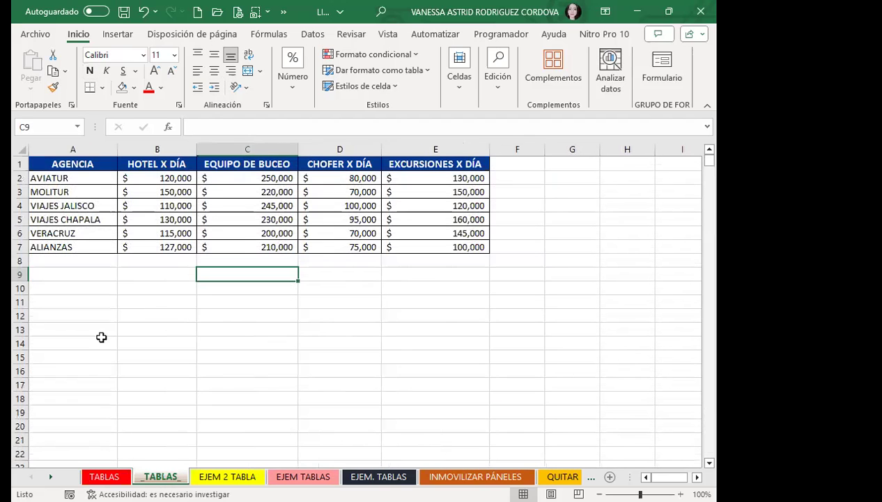
drag(95, 177, 94, 248)
Step: Give the agency names in A2:A7 a light green fill and check the colored cells
click(134, 89)
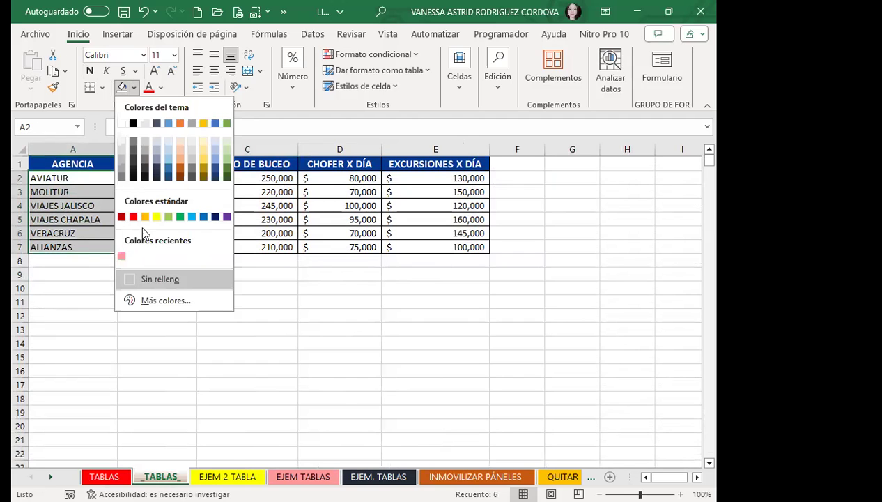
click(232, 162)
click(70, 220)
click(183, 219)
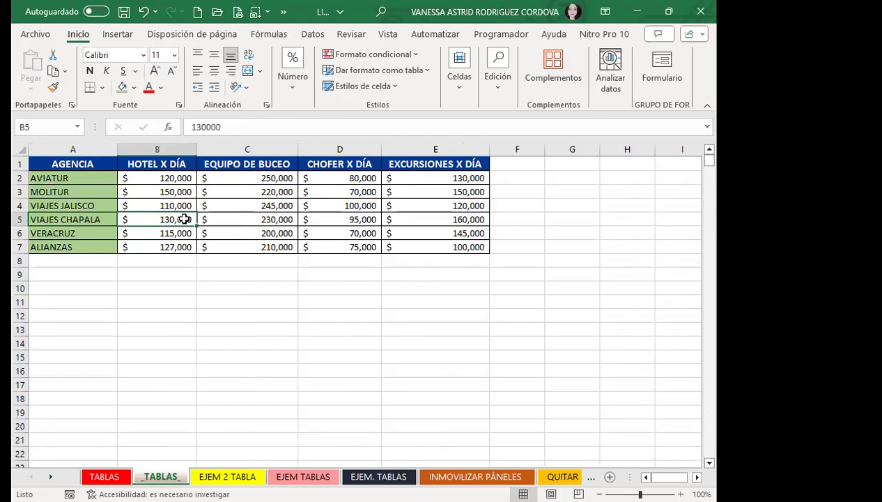
click(92, 219)
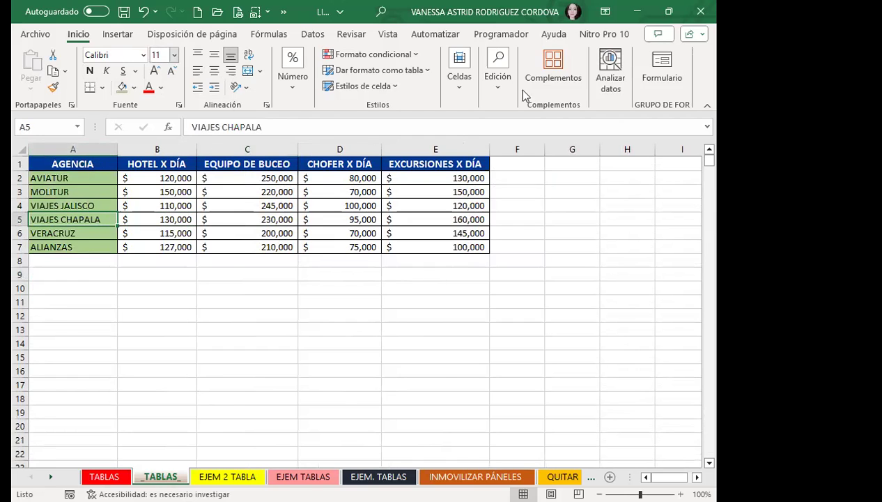
drag(286, 208, 282, 220)
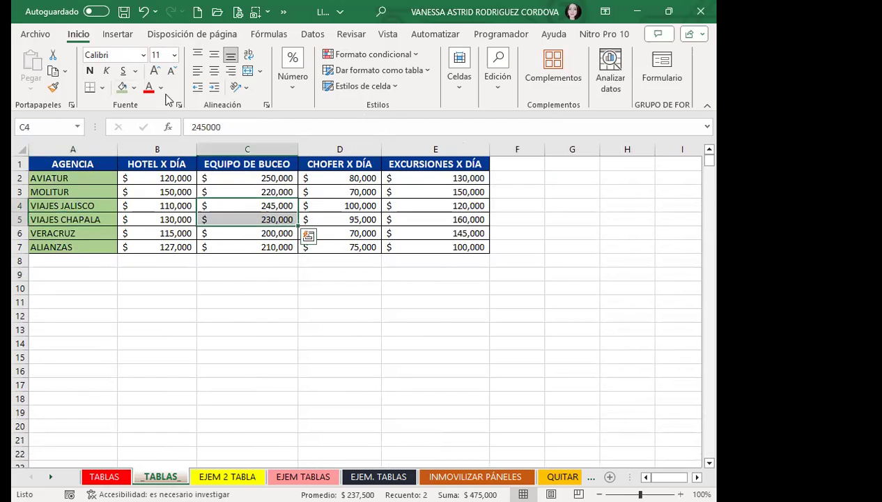
click(249, 190)
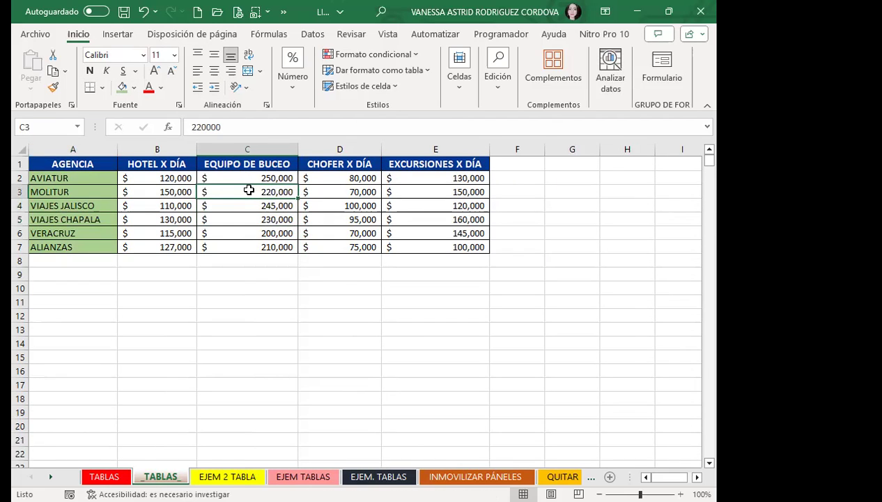
click(117, 34)
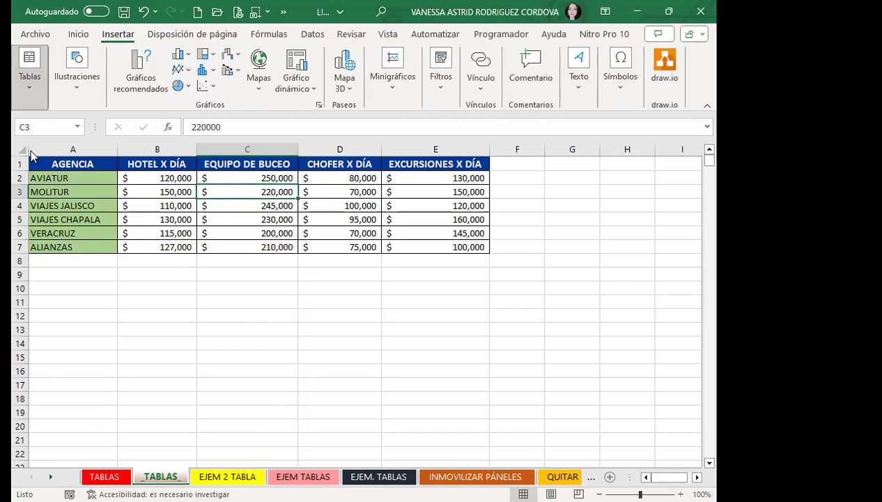
click(26, 89)
click(256, 193)
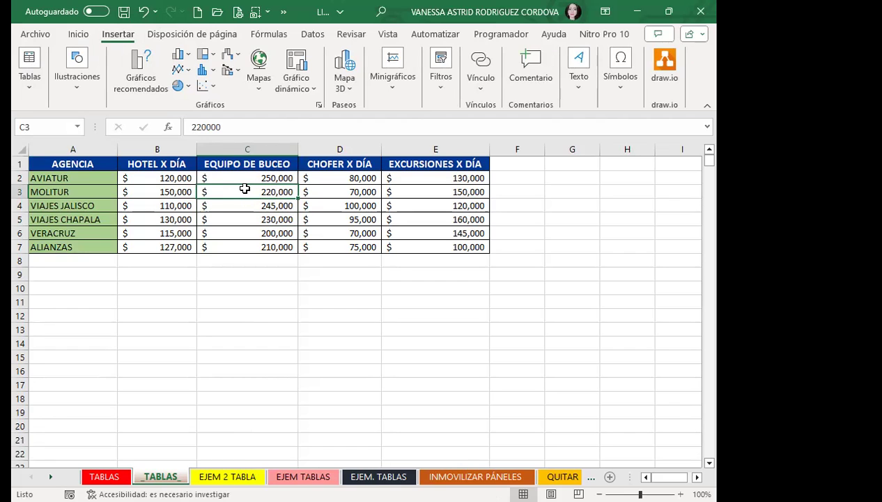
click(79, 35)
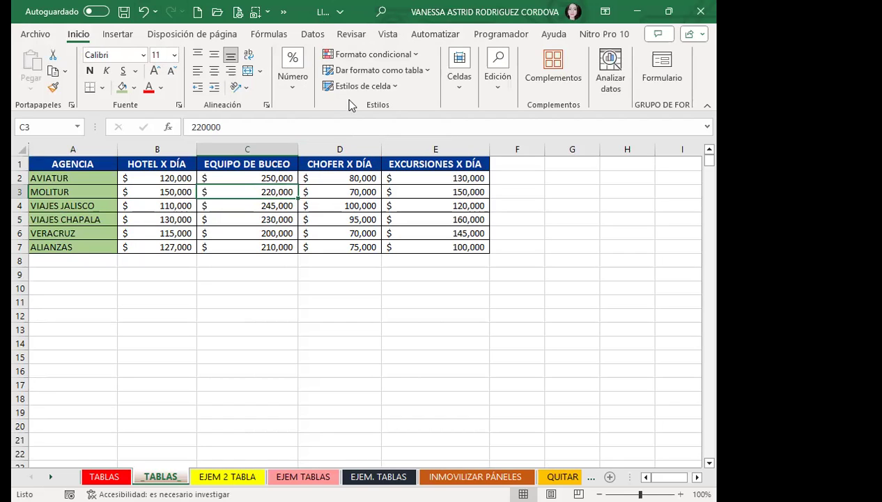
Step: Choose a Dar formato como tabla style for $A$1:$E$7 with headers
click(425, 70)
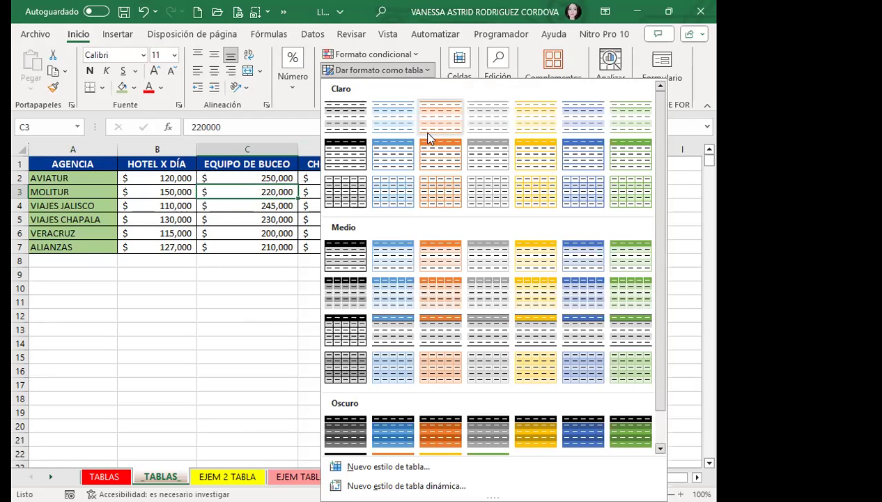
scroll(437, 185, down, 1)
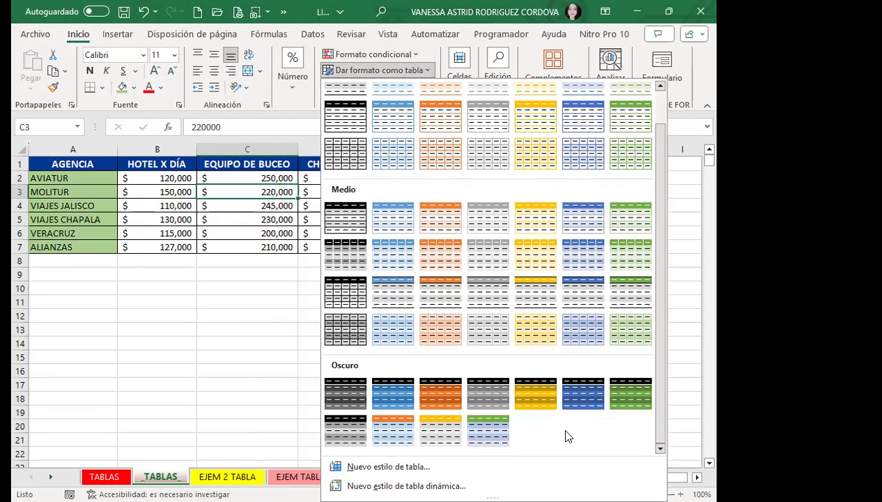
click(503, 432)
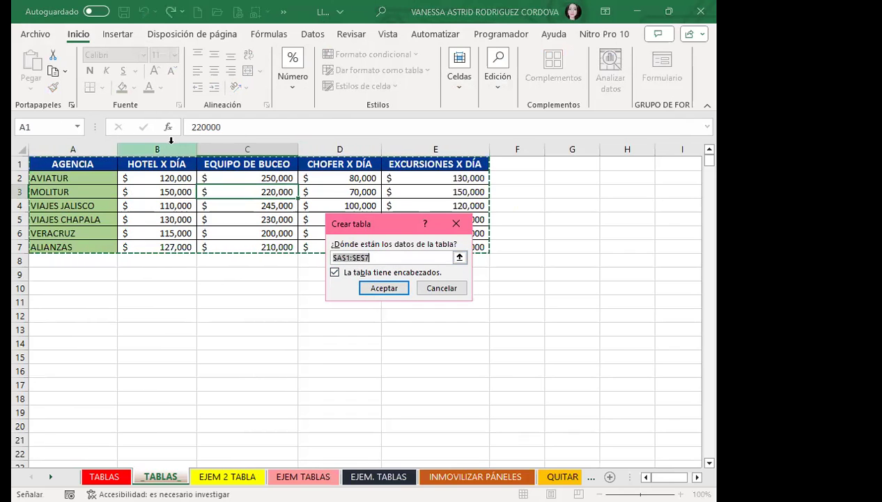
click(380, 293)
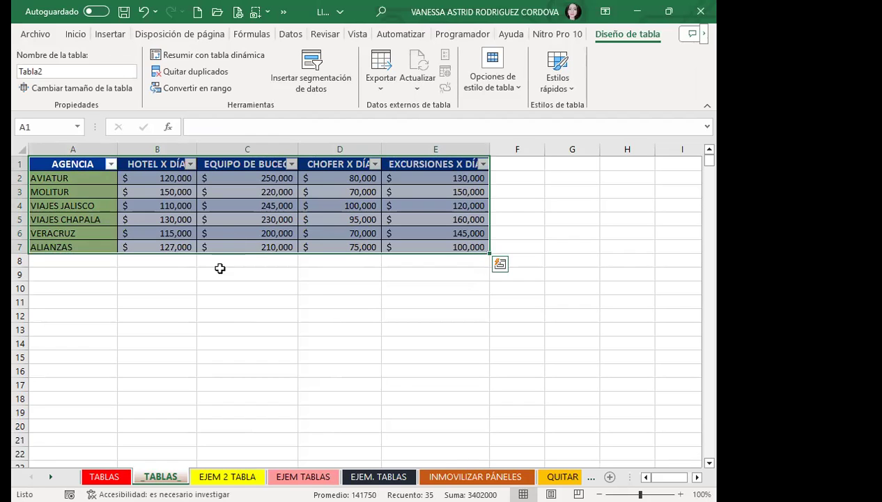
Step: Deselect by clicking a cell inside the new Tabla2
click(243, 225)
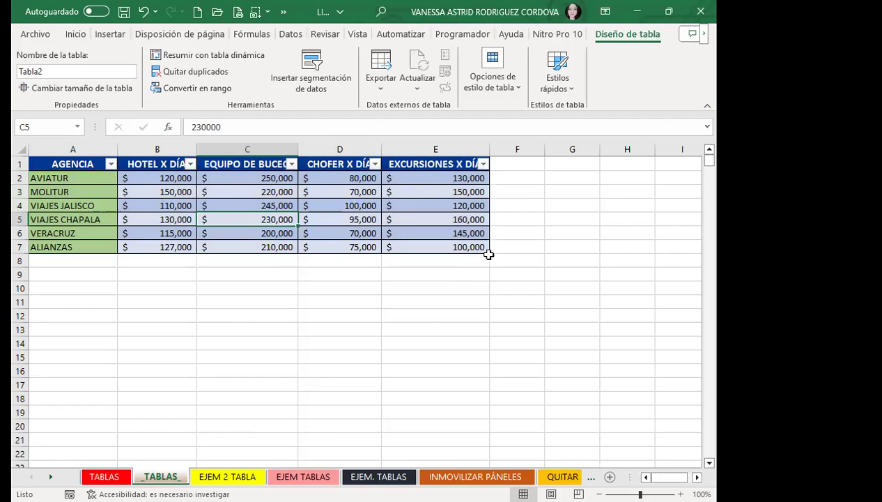
Step: Drag Tabla2's resize handle to add empty banded rows, first to row 10, then row 15
drag(489, 262, 486, 304)
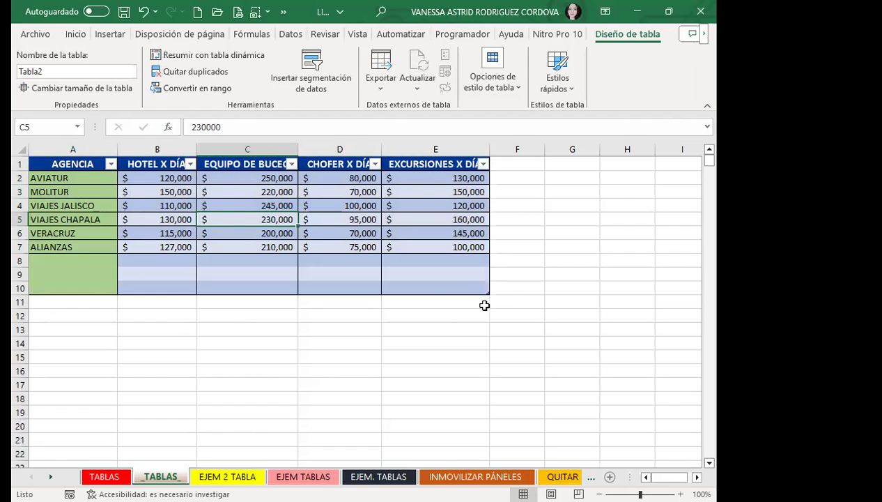
click(203, 292)
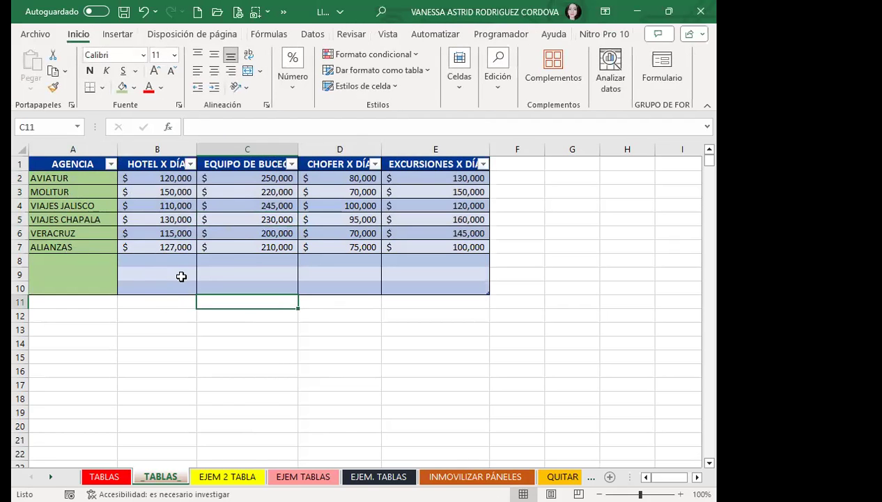
click(181, 277)
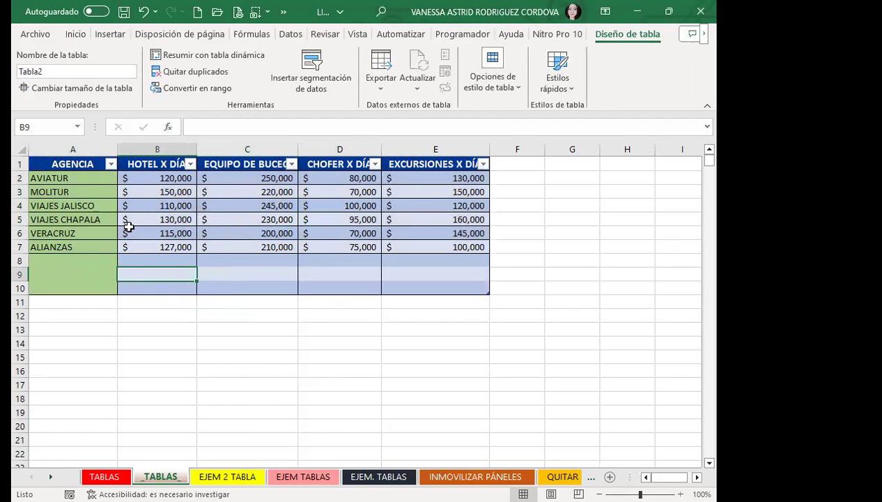
drag(488, 297, 489, 363)
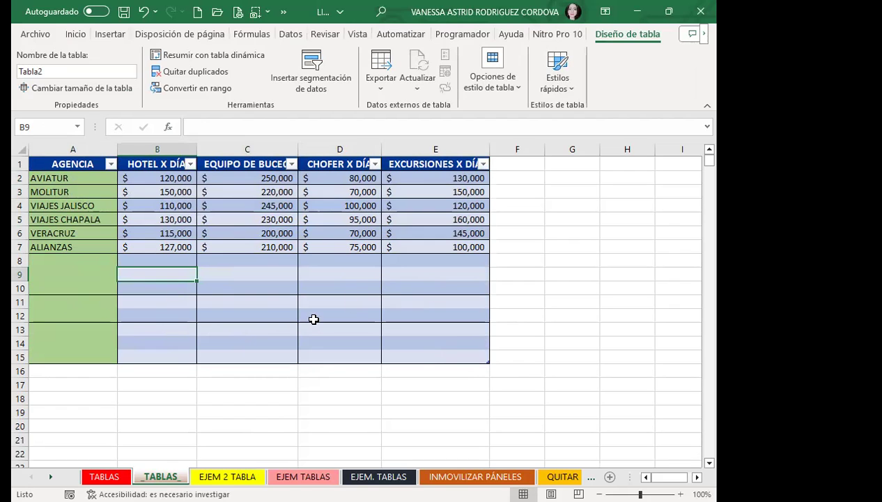
mouse_move(73, 272)
mouse_down()
mouse_move(301, 303)
mouse_move(441, 294)
mouse_up()
click(227, 302)
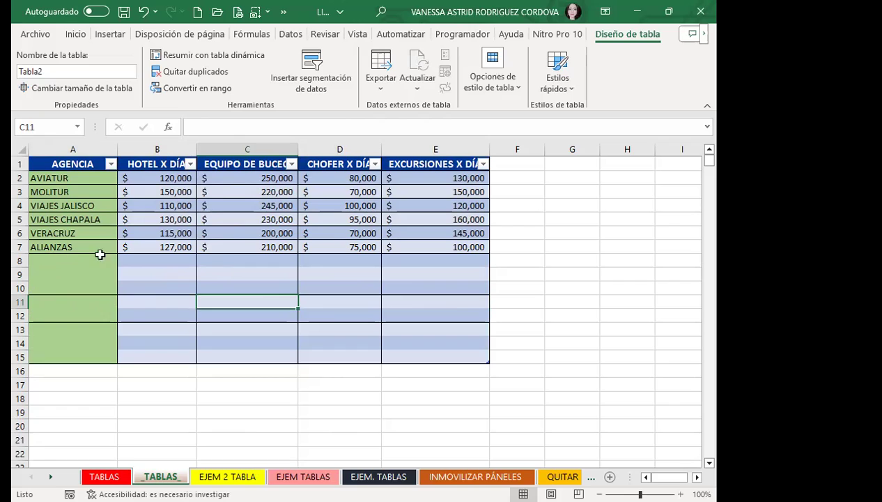
click(419, 284)
drag(33, 263, 439, 288)
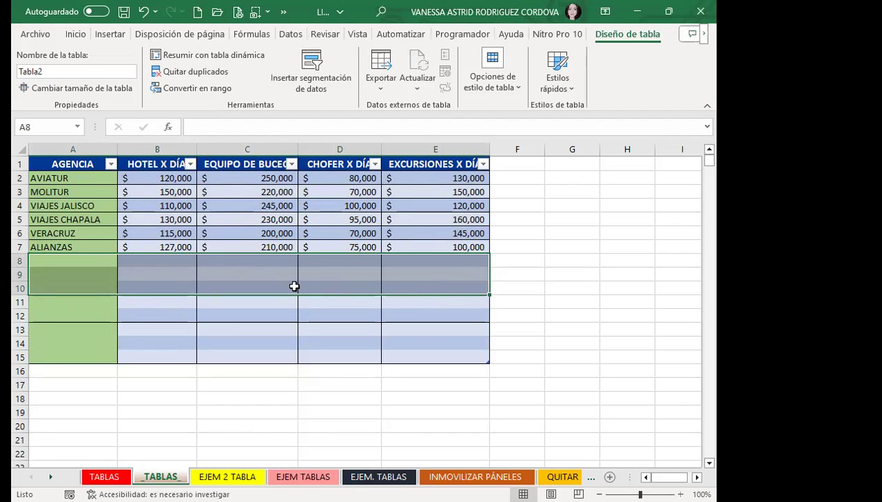
Step: Drag Tabla2's resize handle from row 15 to row 22 and check the new empty rows
scroll(292, 284, down, 2)
click(442, 263)
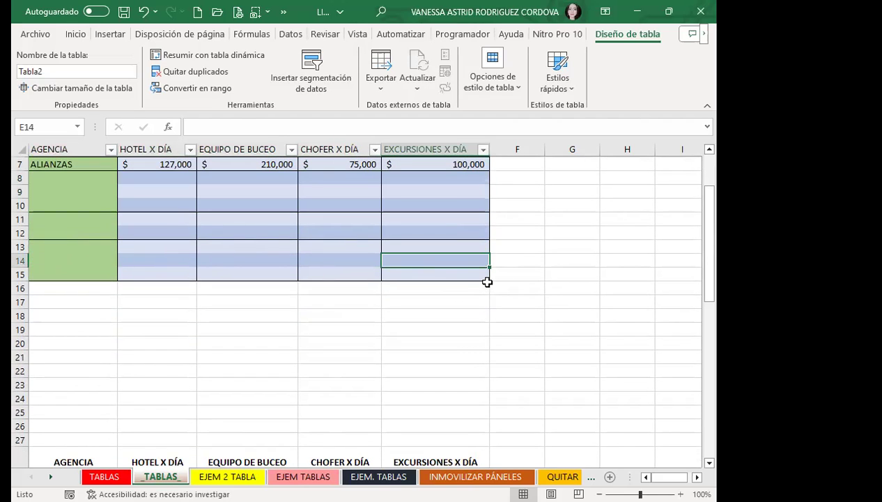
drag(486, 278, 481, 378)
click(191, 344)
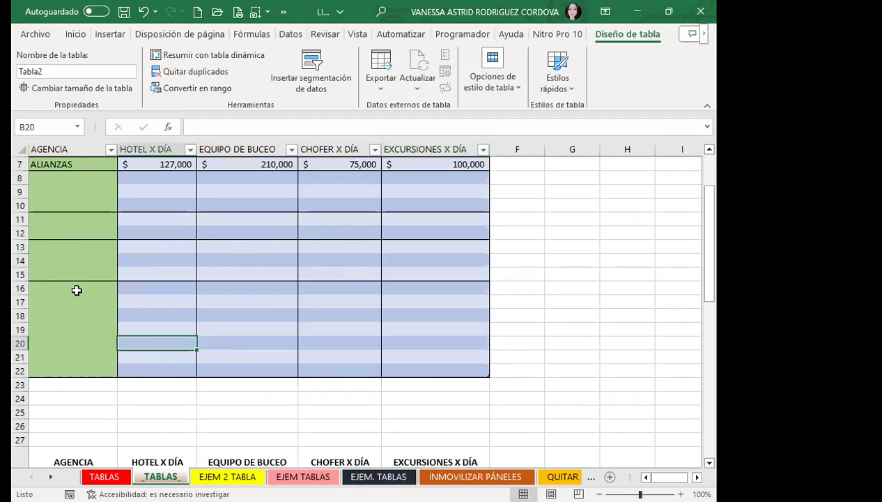
drag(62, 292, 439, 368)
click(206, 332)
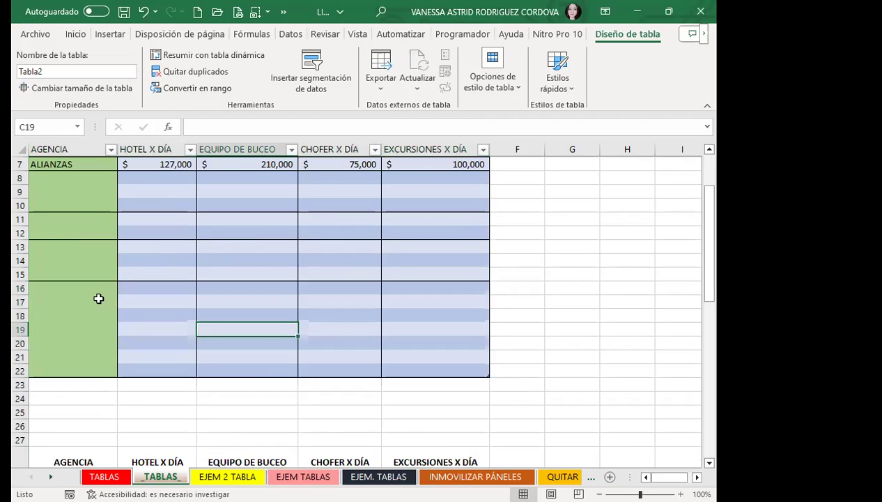
click(149, 315)
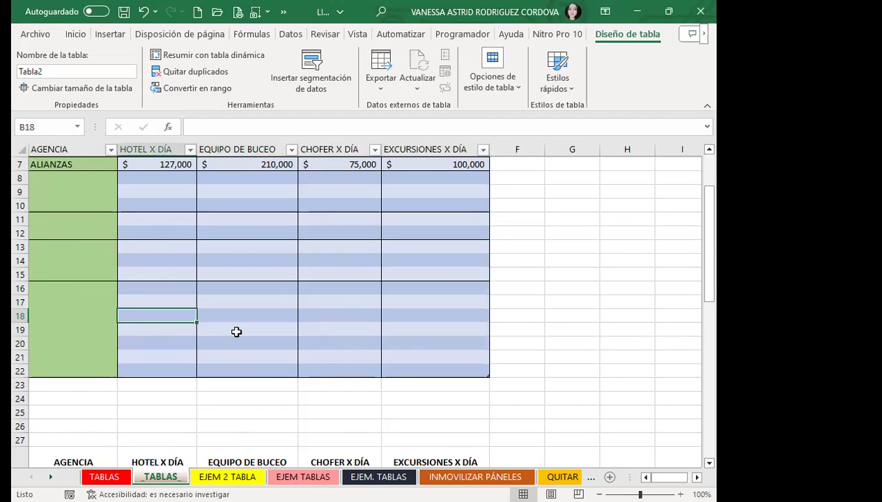
click(80, 318)
click(84, 285)
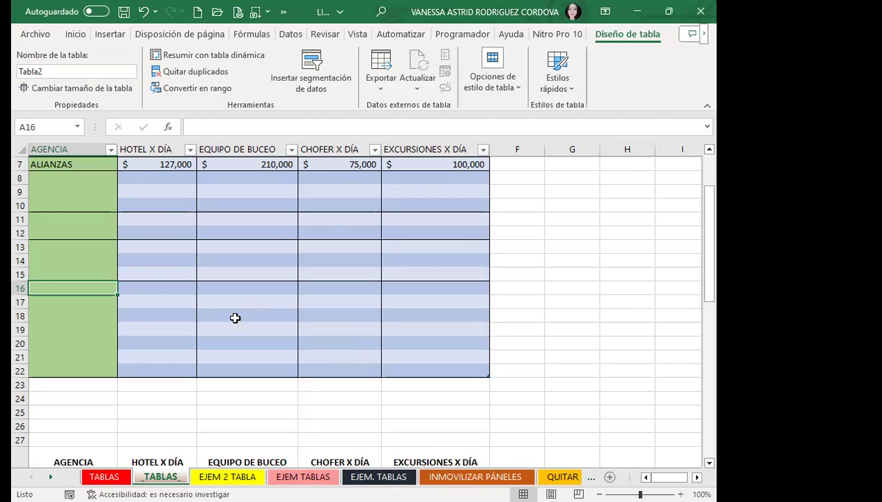
Step: Resize the agency table so it ends at ALIANZAS in row 7
scroll(234, 315, up, 2)
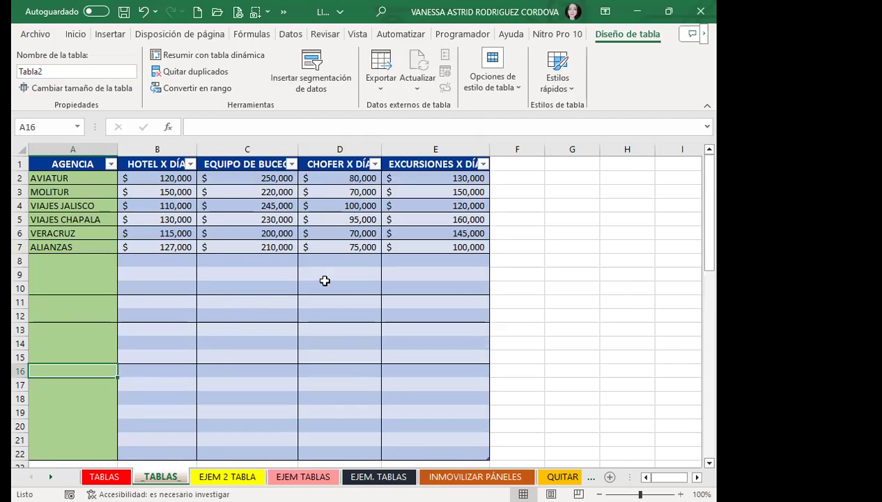
scroll(327, 281, down, 3)
drag(486, 309, 429, 291)
drag(487, 294, 486, 253)
scroll(231, 299, down, 3)
scroll(158, 321, up, 3)
Step: Delete the empty rows 8 through 22 below the agency table
click(73, 274)
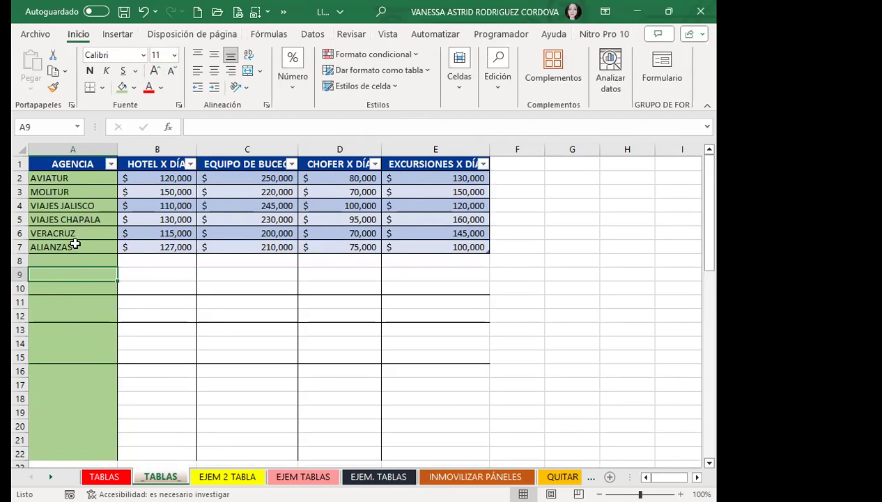
click(76, 245)
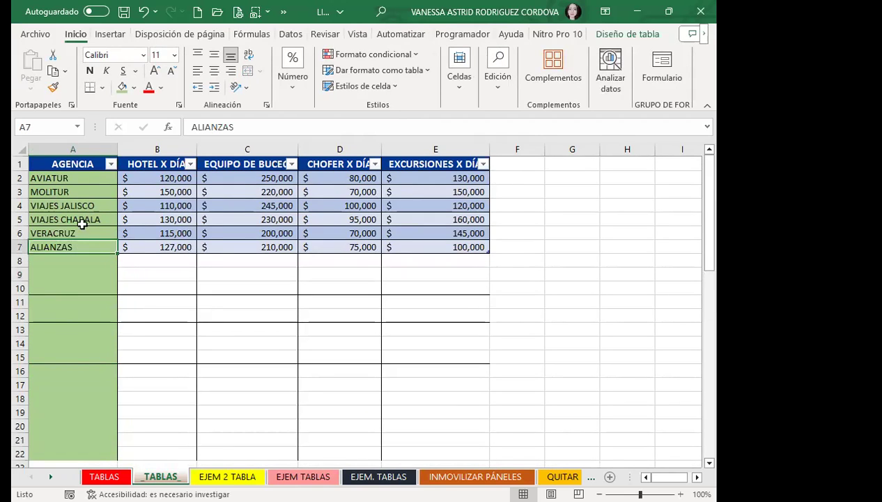
click(83, 276)
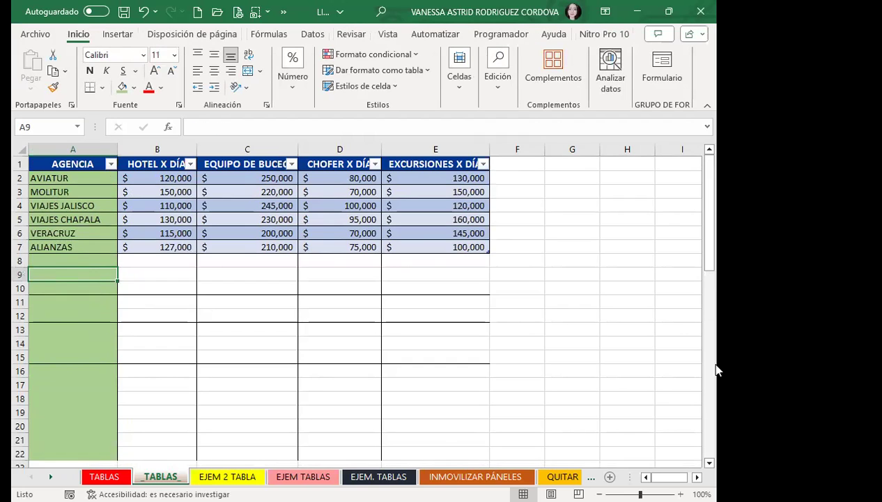
scroll(52, 258, down, 4)
scroll(66, 323, up, 3)
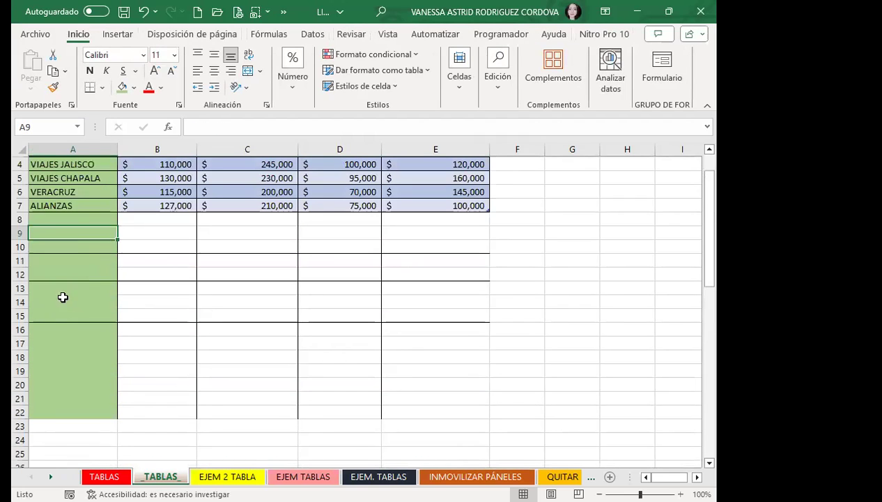
click(21, 218)
drag(22, 217, 20, 413)
click(448, 85)
click(493, 126)
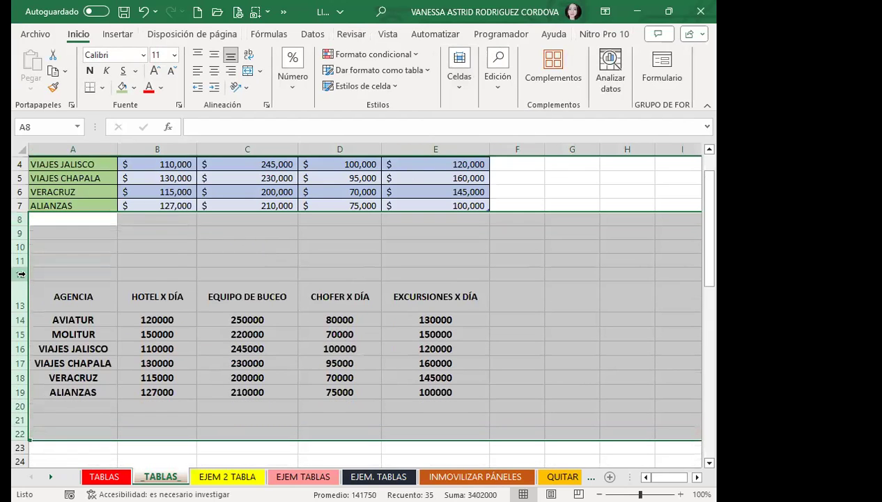
Step: Insert several blank rows at row 11 to push the plain copy further down
click(20, 260)
click(459, 77)
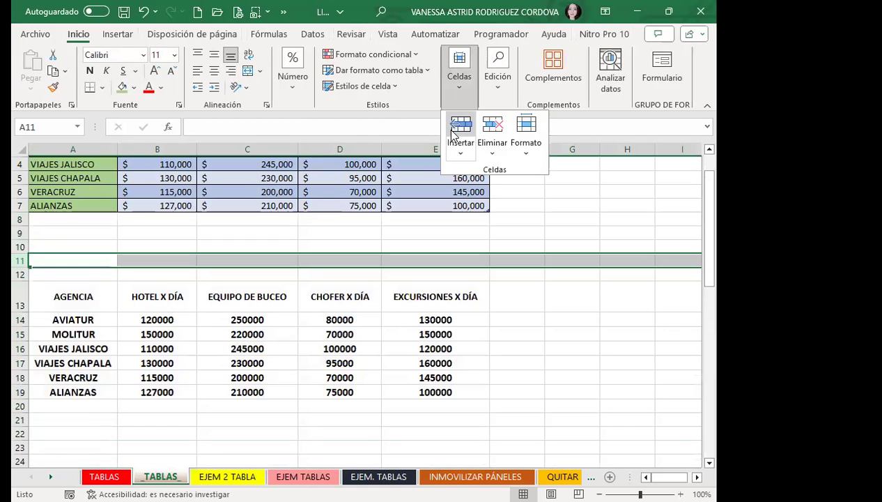
click(454, 126)
click(455, 127)
click(454, 127)
click(454, 127)
click(453, 129)
click(453, 129)
click(453, 129)
click(455, 127)
click(454, 127)
click(454, 126)
click(455, 126)
scroll(276, 230, up, 1)
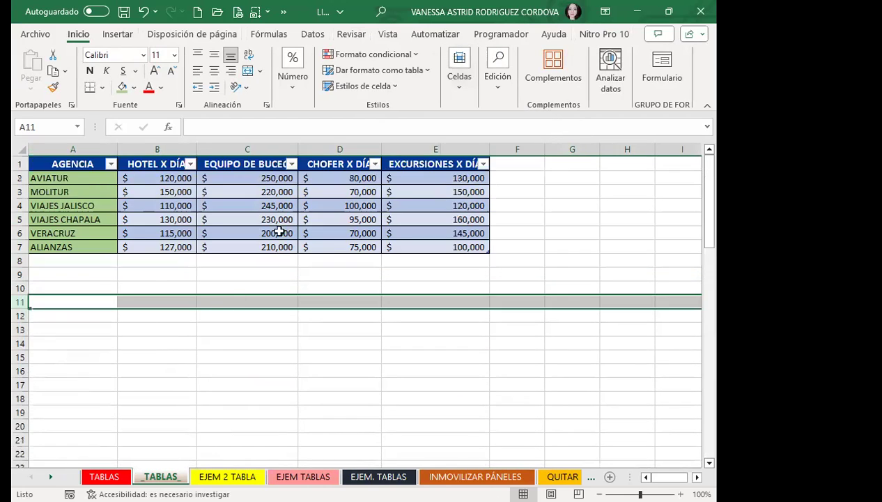
Step: Review the agency values in columns A–C and select the whole table A1:E7
click(276, 222)
click(250, 206)
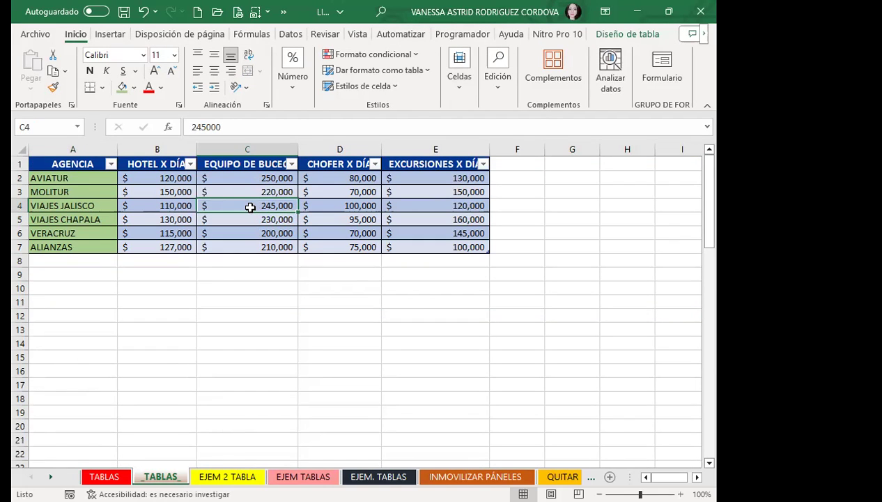
click(79, 229)
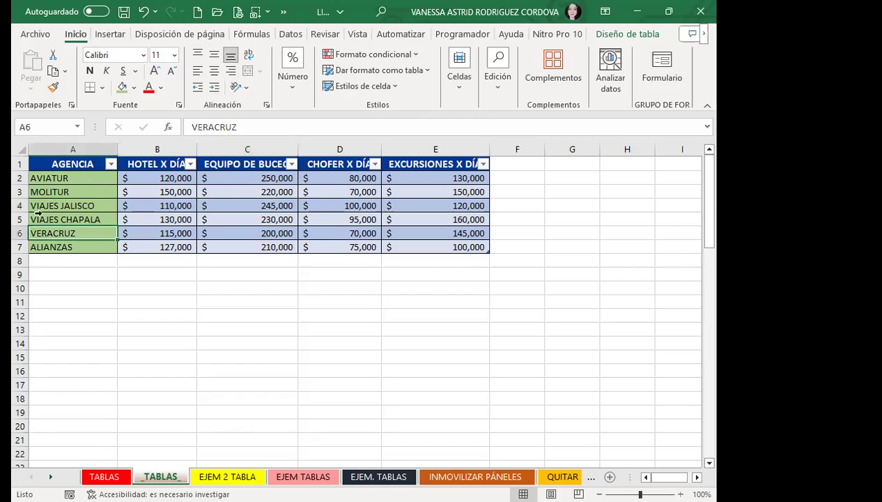
click(223, 202)
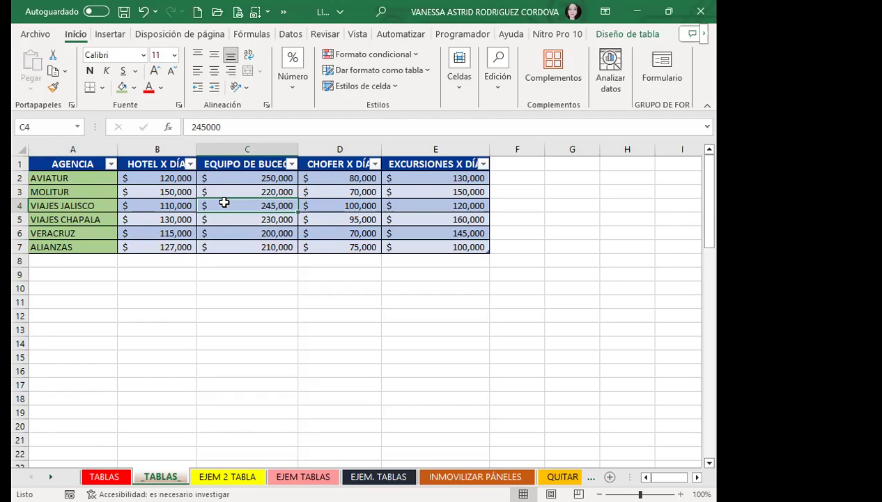
click(232, 230)
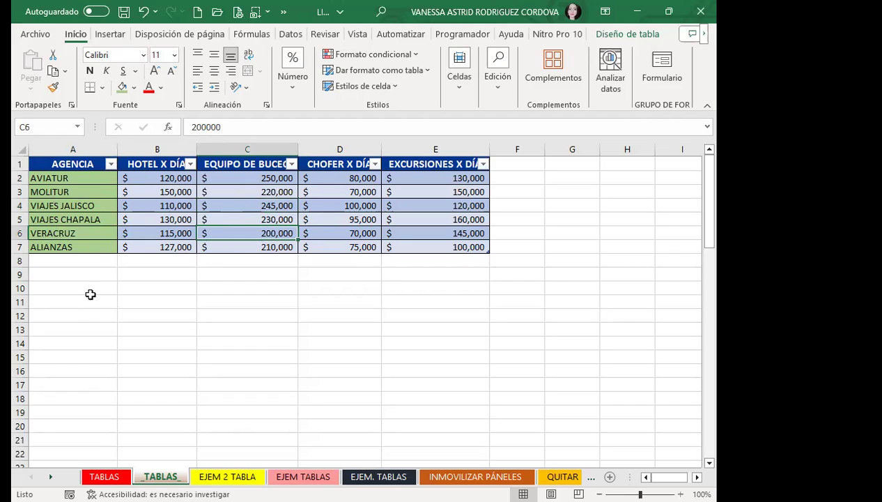
click(82, 245)
click(145, 237)
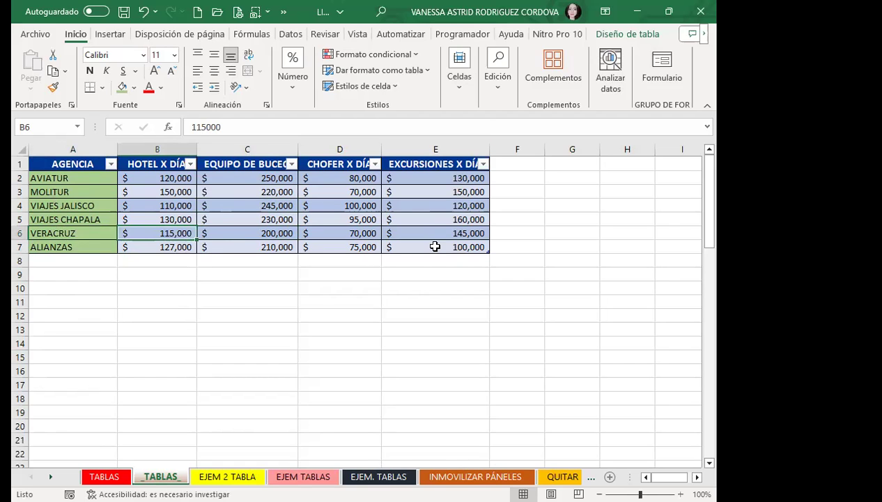
click(70, 163)
drag(71, 163, 437, 243)
Step: Convert the agency table into a normal range
click(627, 33)
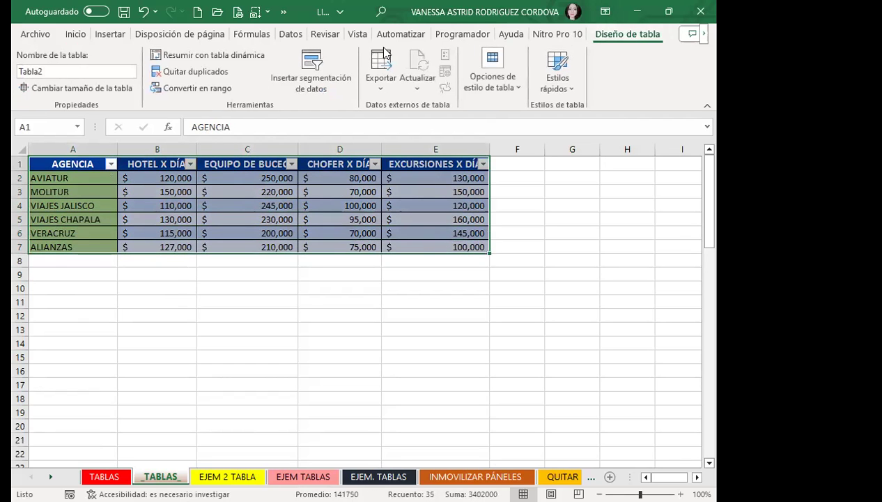
click(189, 88)
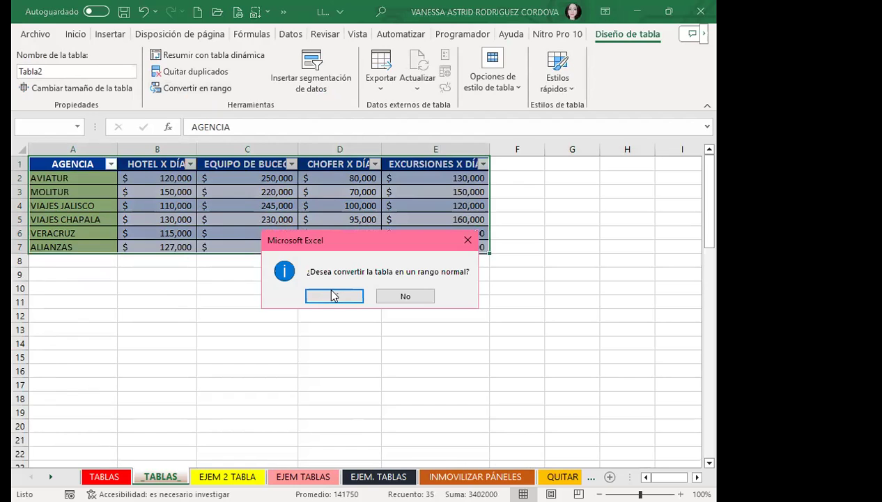
click(334, 294)
click(282, 200)
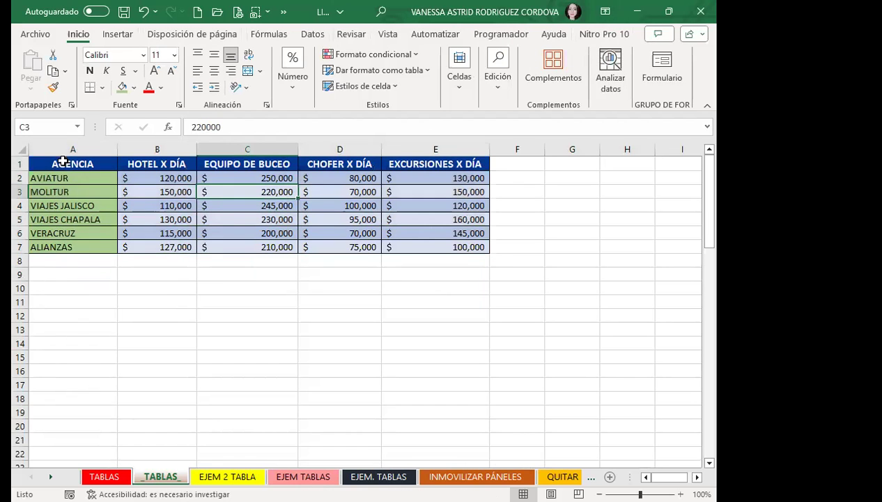
Step: Clear all formats from the agency data rows A2:E7
drag(57, 177, 465, 244)
click(502, 89)
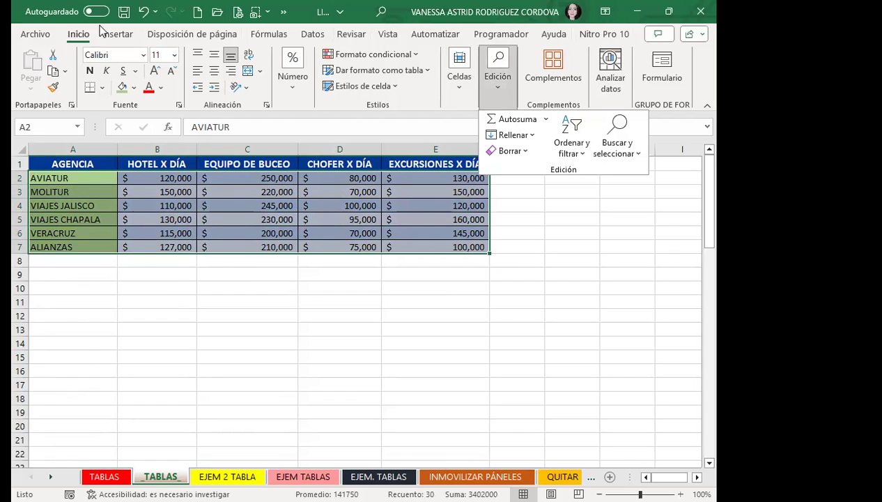
click(517, 153)
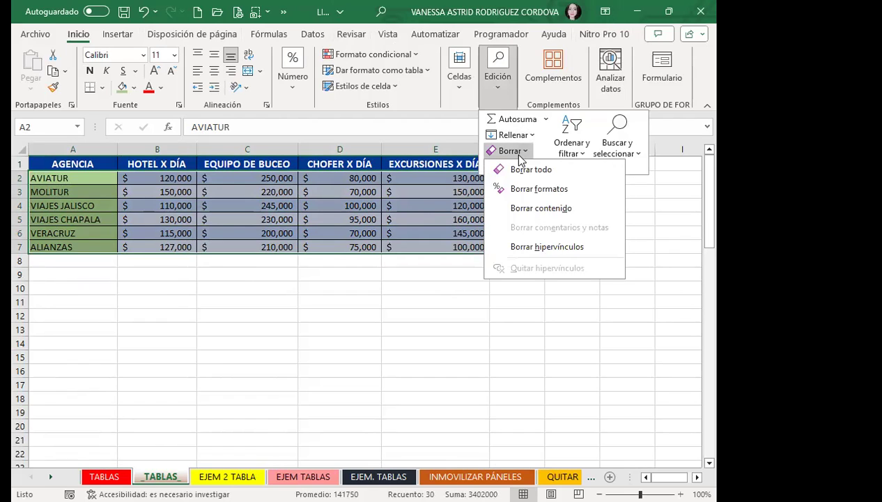
click(518, 193)
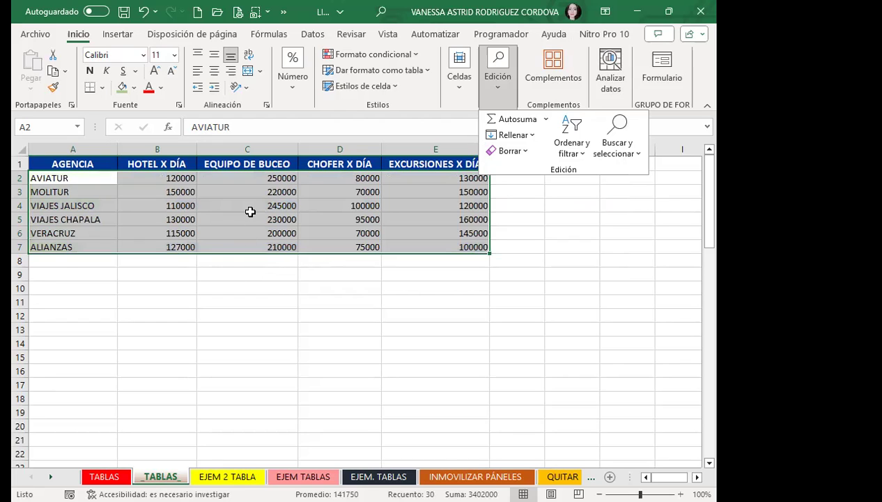
click(69, 188)
drag(73, 179, 472, 247)
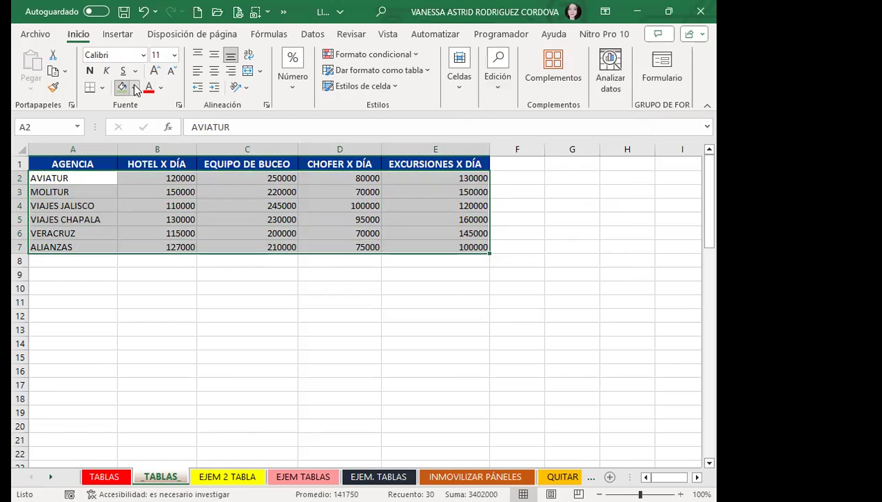
Step: Apply all borders to the agency data A2:E7
click(102, 87)
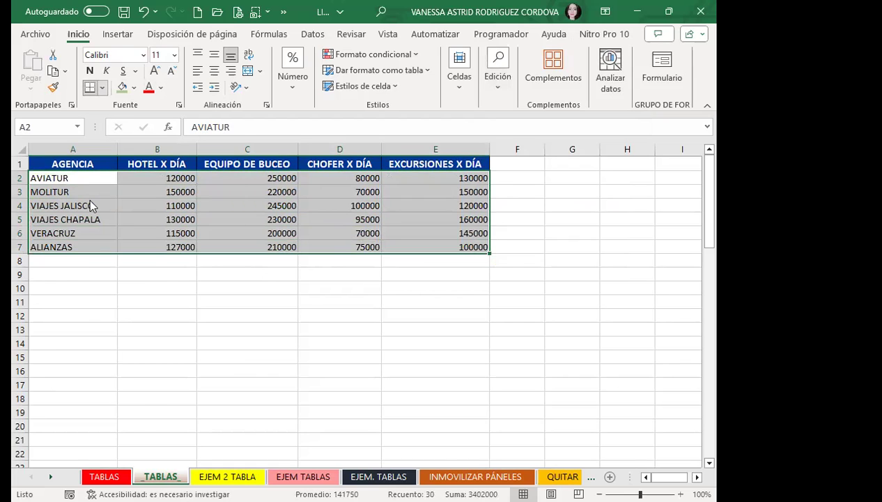
click(104, 225)
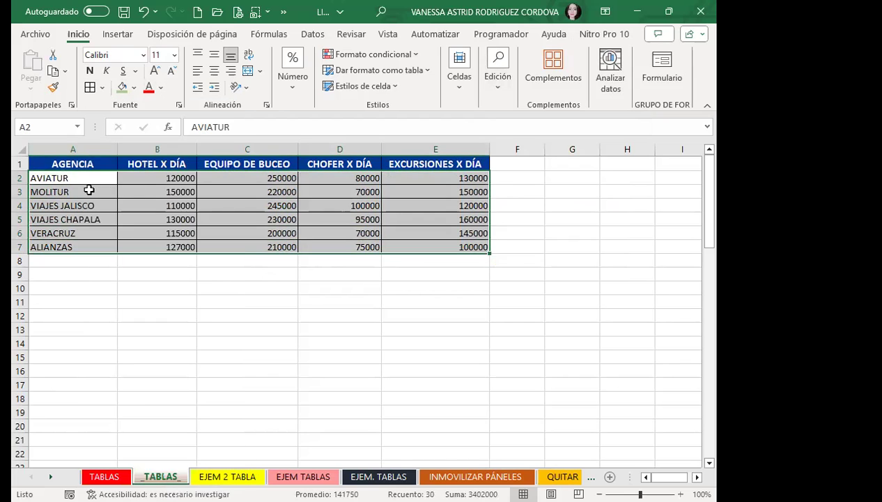
click(137, 194)
Step: Format prices B2:E7 as $ accounting amounts with no decimals
drag(158, 178, 446, 241)
drag(166, 178, 434, 248)
click(281, 91)
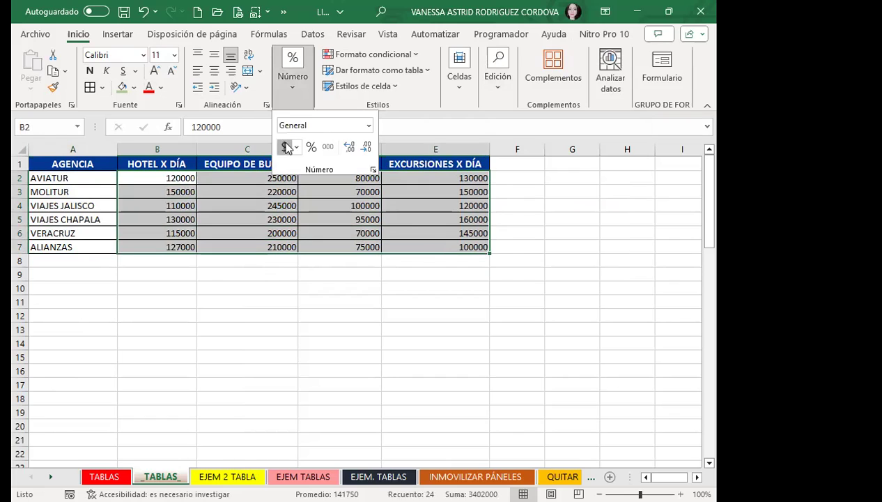
click(284, 146)
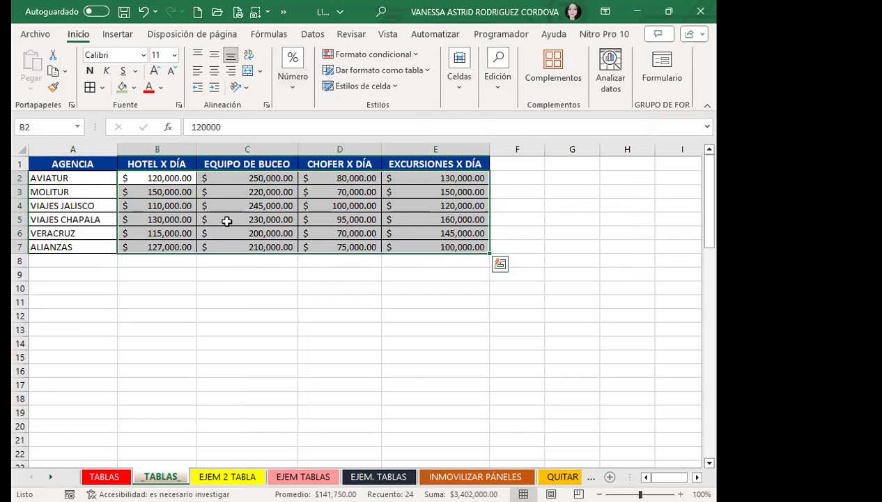
click(296, 91)
click(366, 148)
click(366, 148)
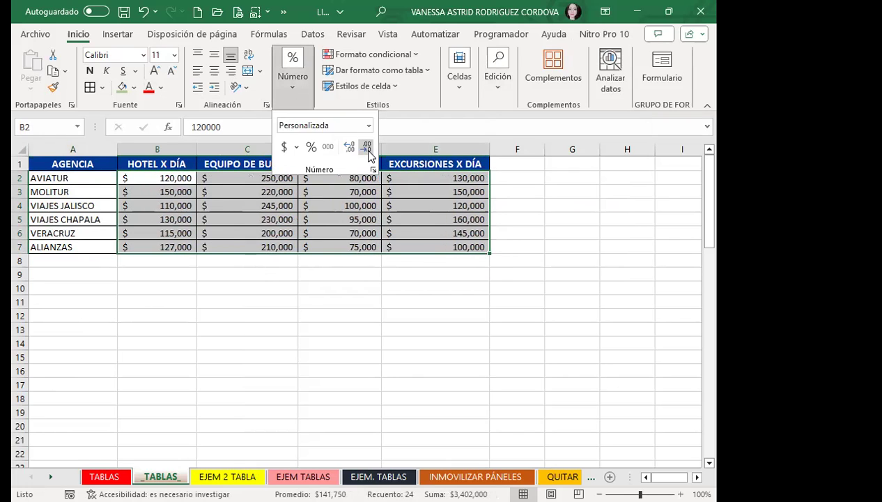
click(134, 217)
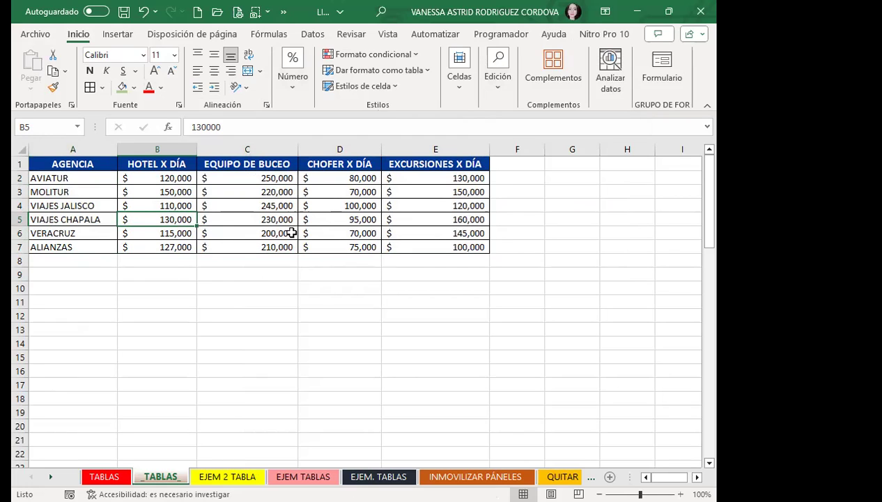
click(88, 187)
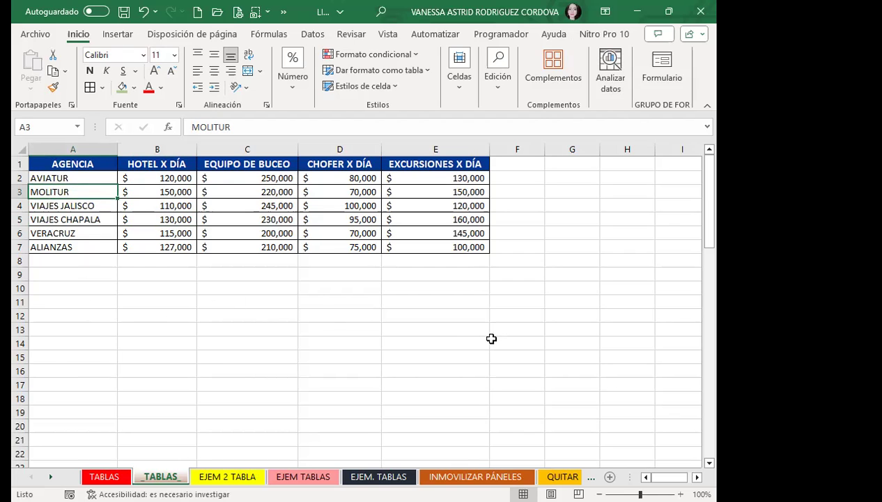
scroll(549, 307, down, 4)
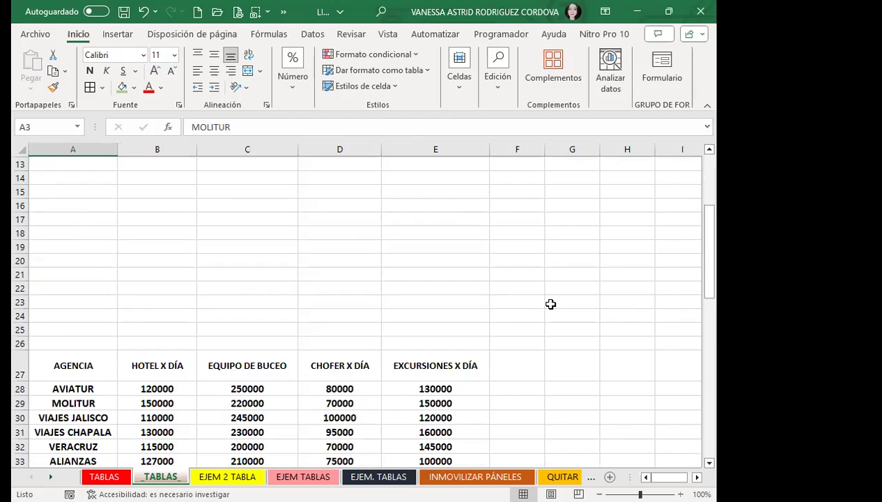
scroll(551, 304, down, 4)
click(473, 331)
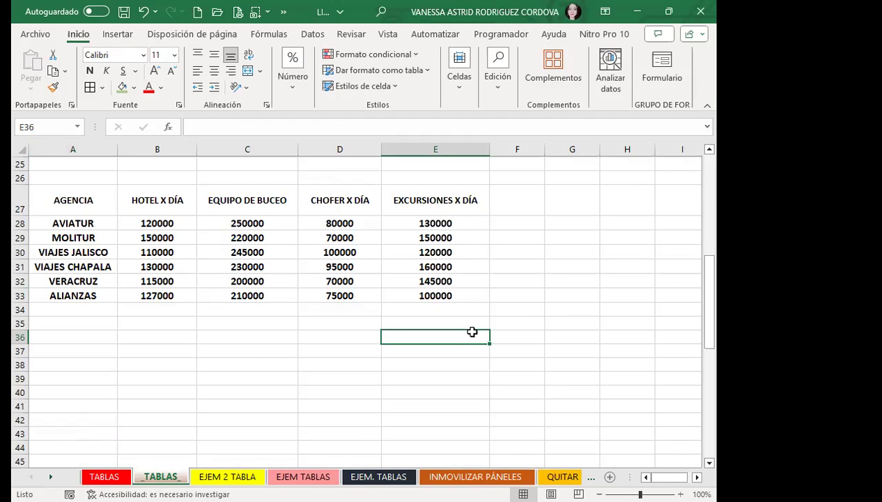
drag(54, 200, 426, 295)
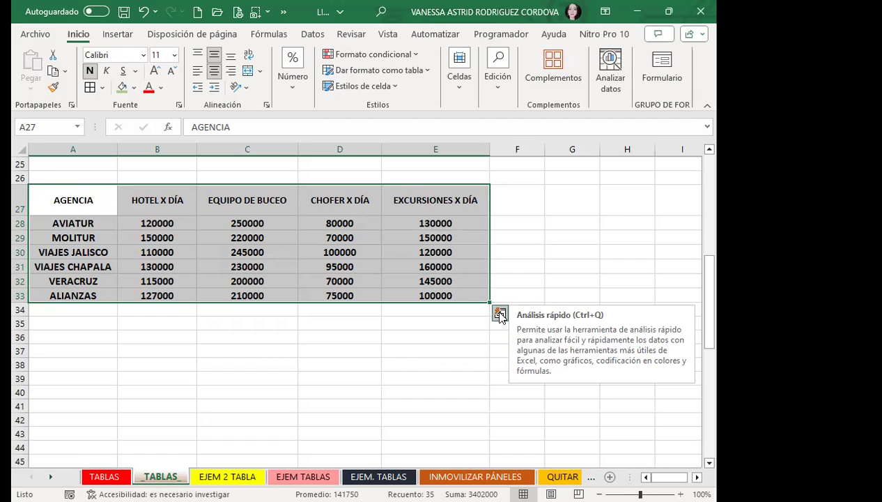
click(459, 246)
drag(470, 225, 483, 292)
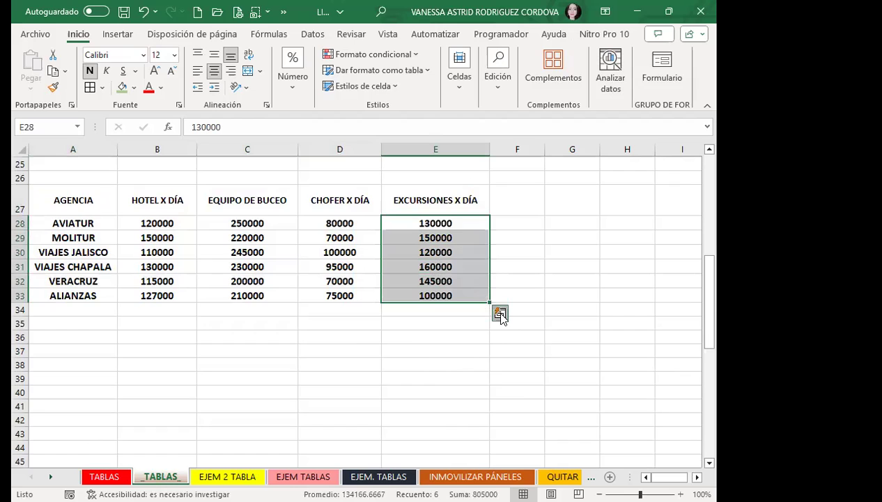
click(500, 313)
click(393, 271)
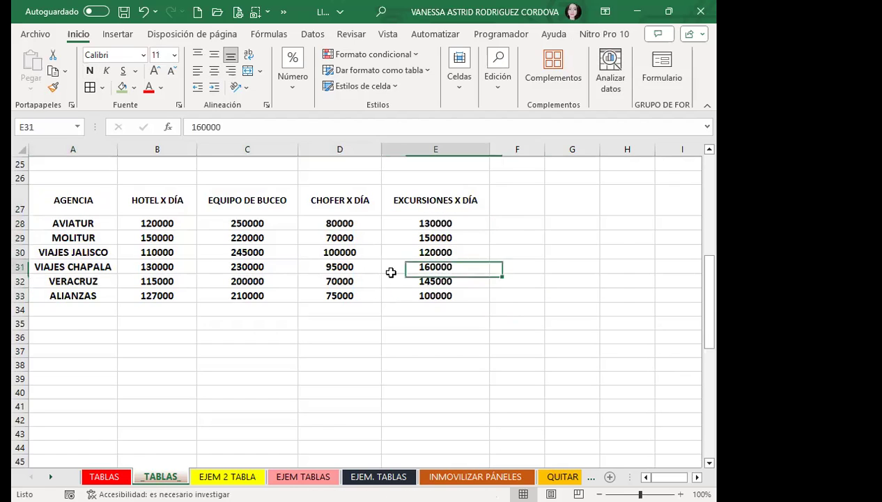
click(427, 335)
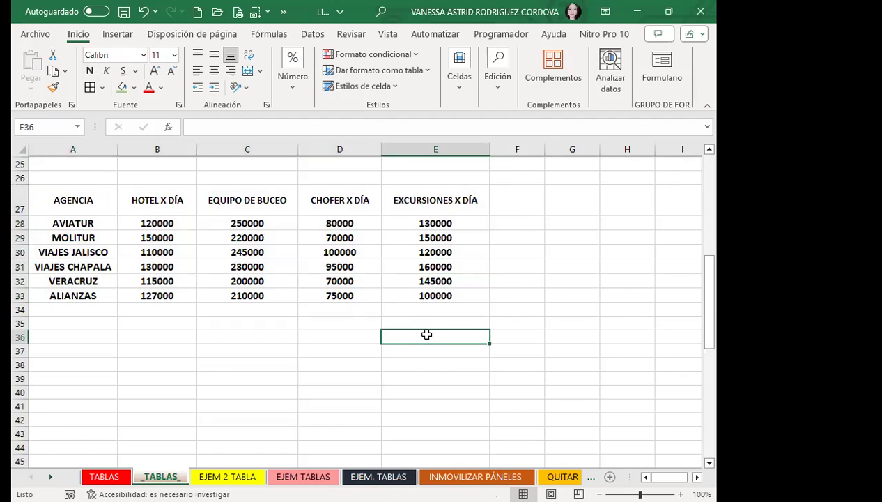
text(1)
key(Return)
scroll(425, 334, down, 2)
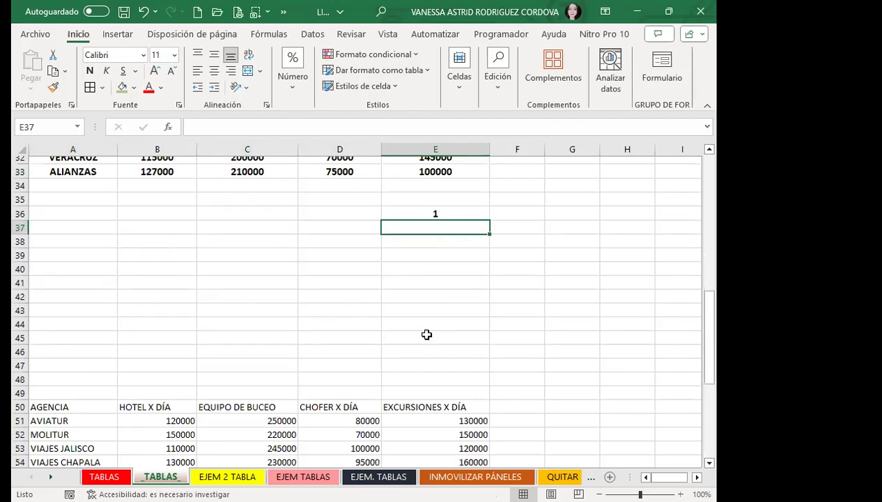
click(460, 212)
drag(490, 220, 504, 349)
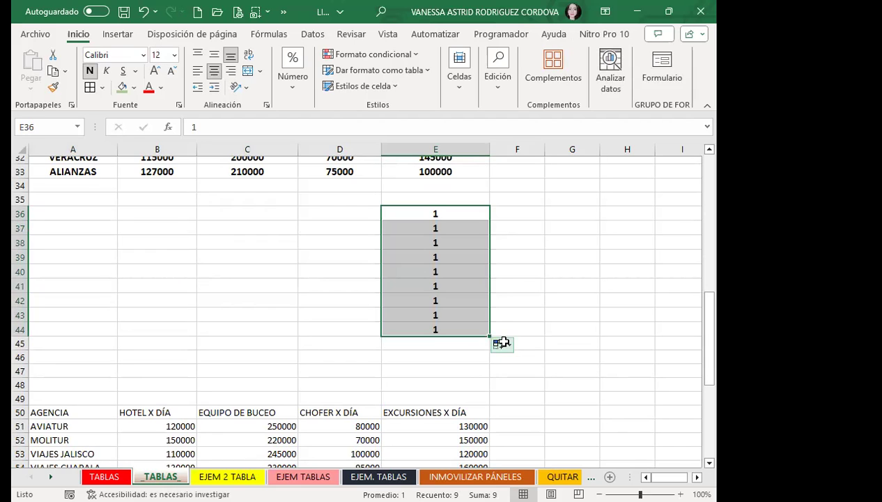
key(ctrl+z)
click(499, 296)
click(418, 215)
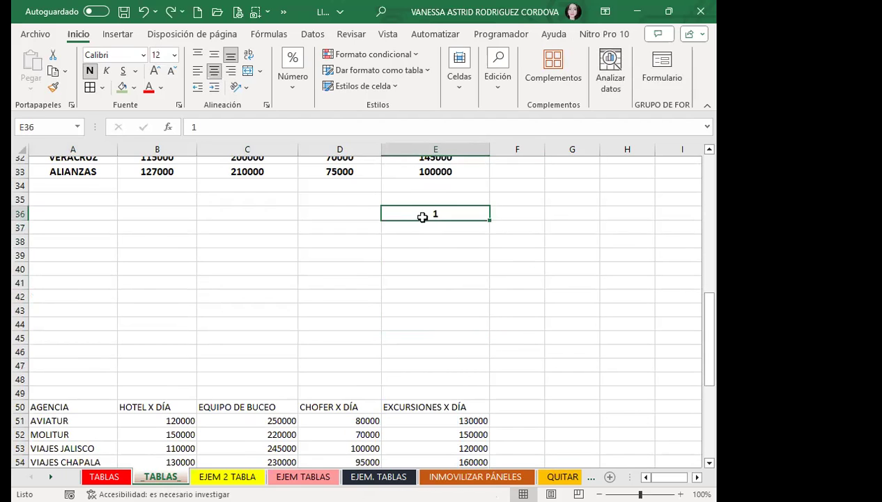
scroll(327, 234, up, 3)
drag(54, 251, 424, 334)
scroll(522, 279, down, 2)
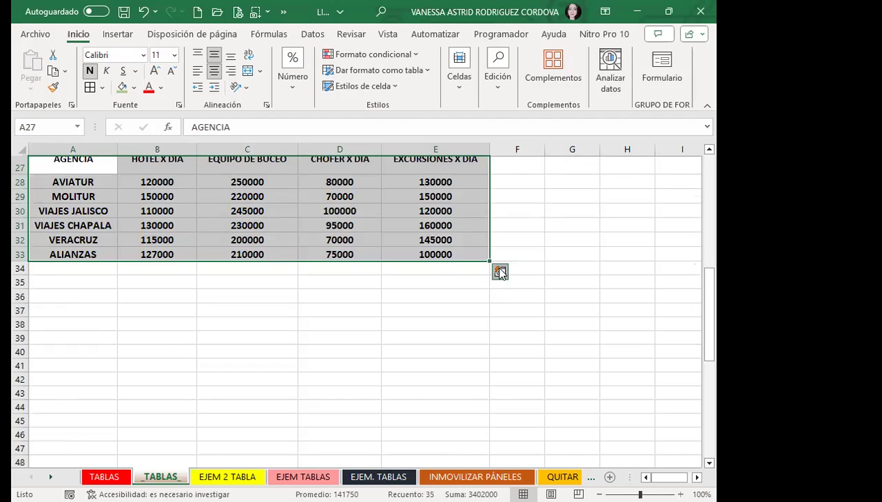
Step: Use Quick Analysis's Tabla option to make A27:E33 a formatted table with filter buttons
click(500, 272)
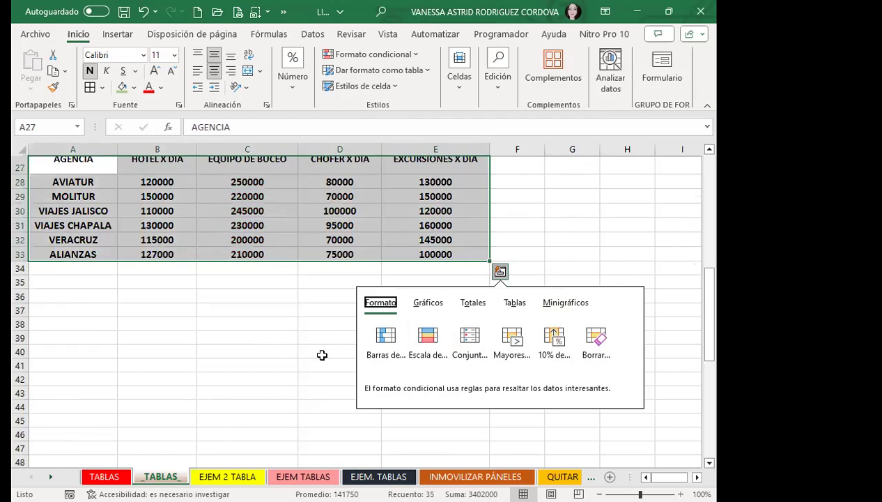
click(428, 303)
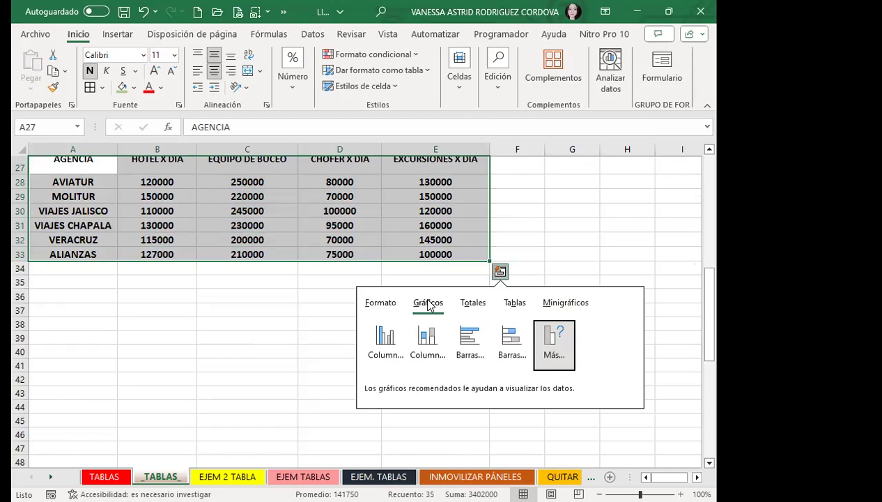
click(475, 306)
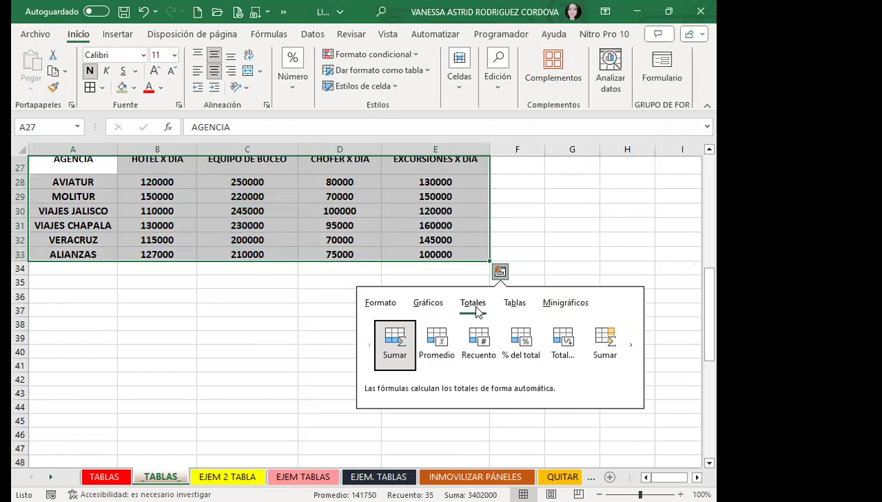
click(516, 307)
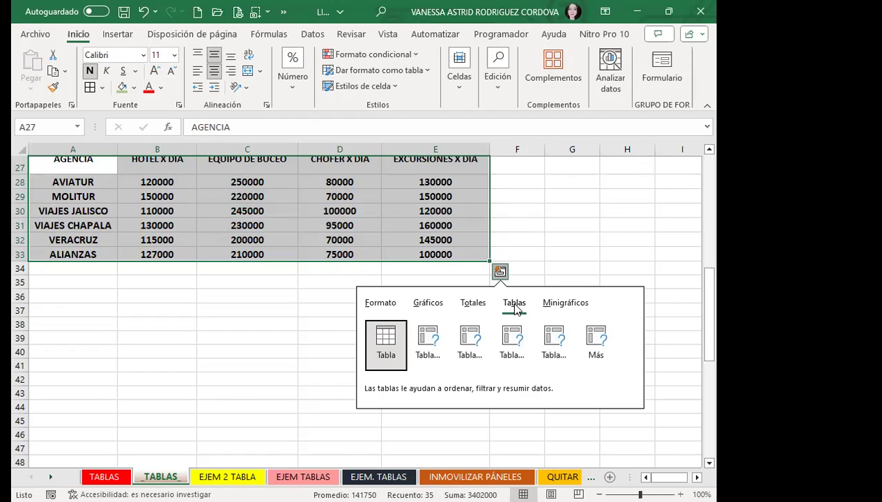
mouse_move(388, 338)
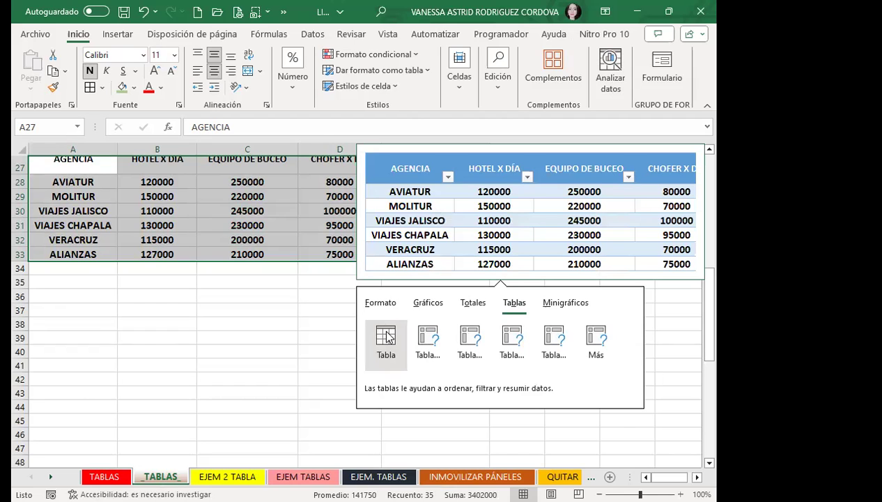
click(388, 337)
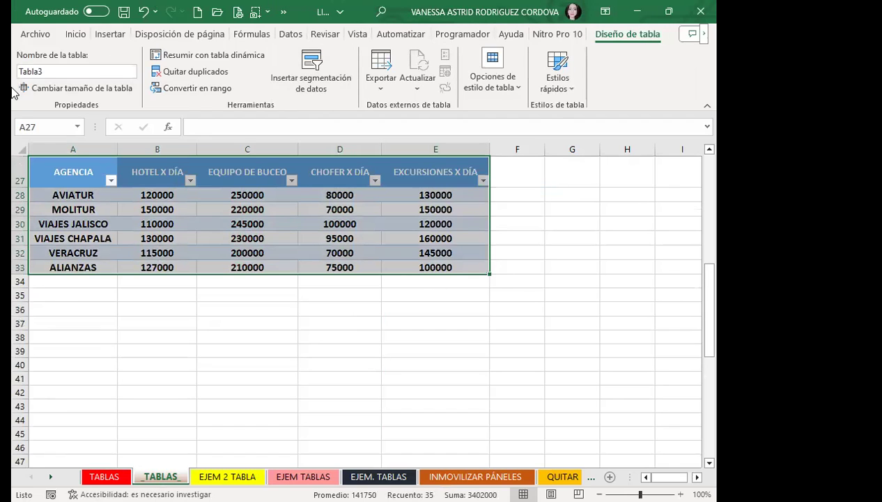
Step: Rename table Tabla3 to EJERCICIO_3
click(51, 71)
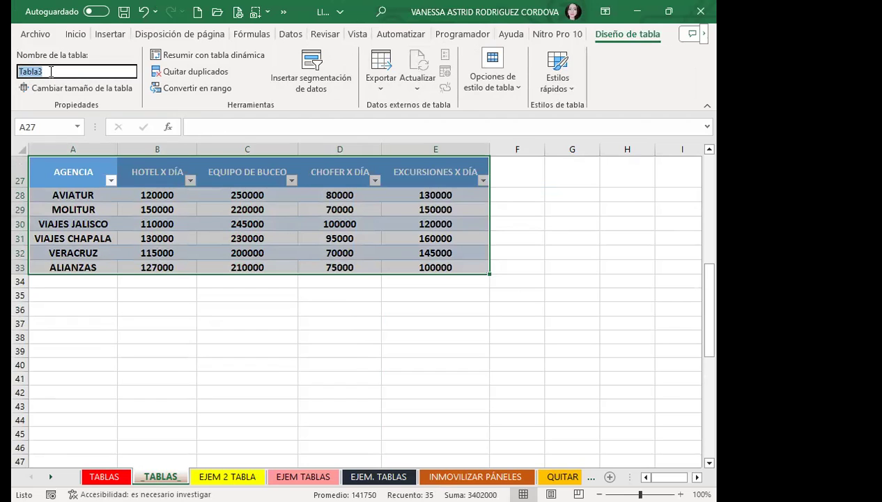
text(EJERCICIO_3)
key(Return)
click(145, 196)
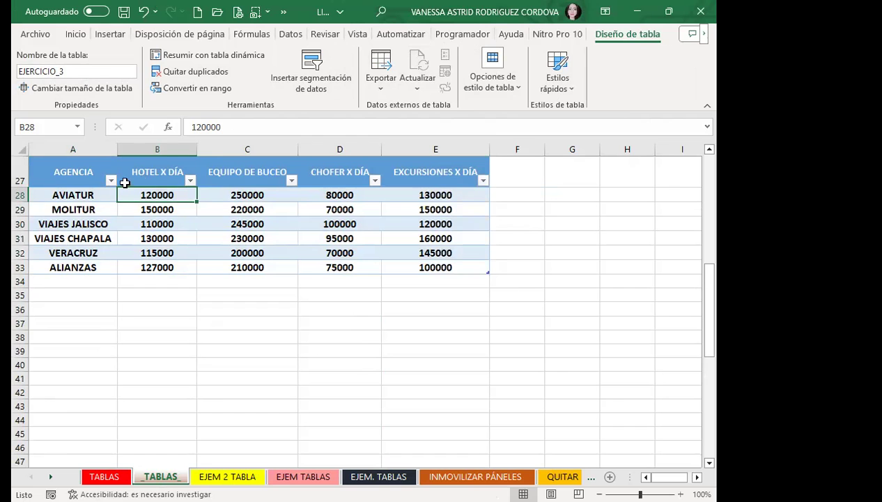
scroll(138, 276, down, 3)
scroll(116, 305, down, 3)
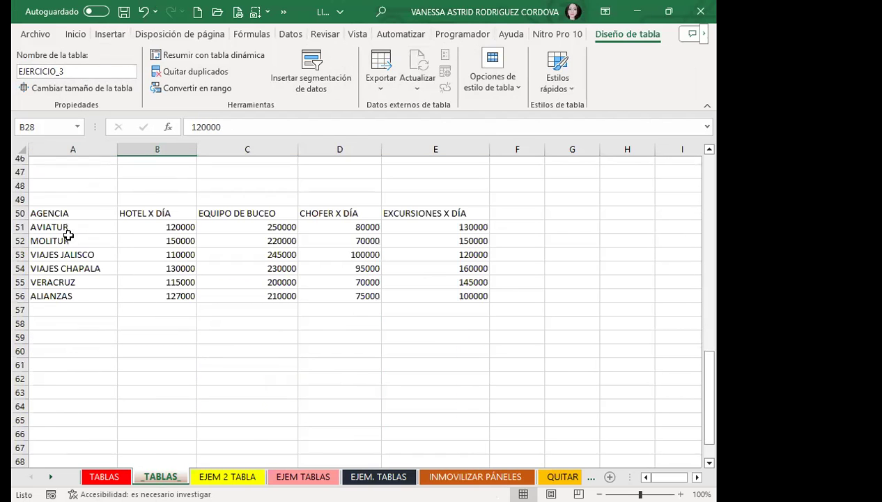
drag(62, 214, 357, 253)
click(275, 243)
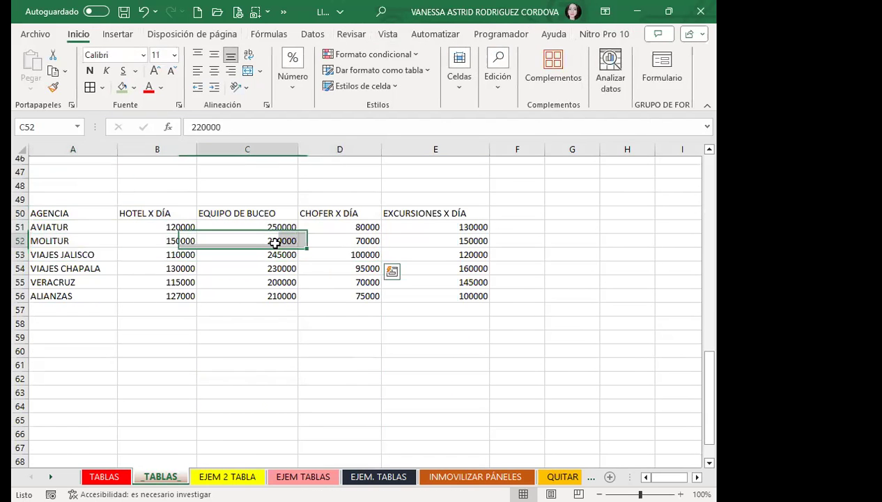
click(118, 34)
click(26, 91)
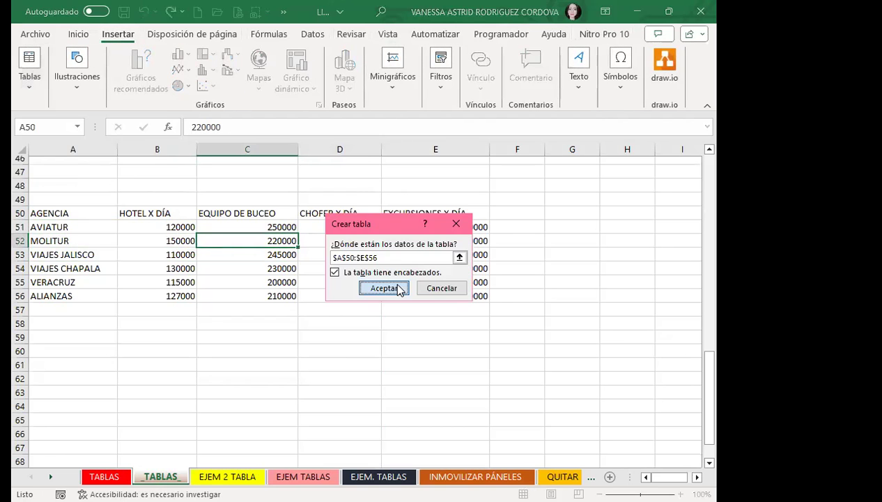
click(388, 289)
scroll(313, 213, up, 9)
scroll(313, 213, down, 8)
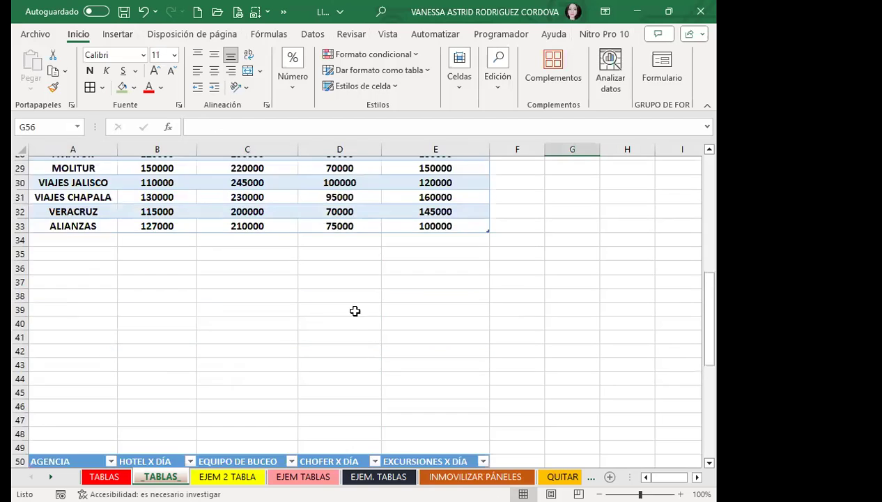
click(329, 286)
scroll(266, 259, up, 2)
scroll(265, 259, up, 4)
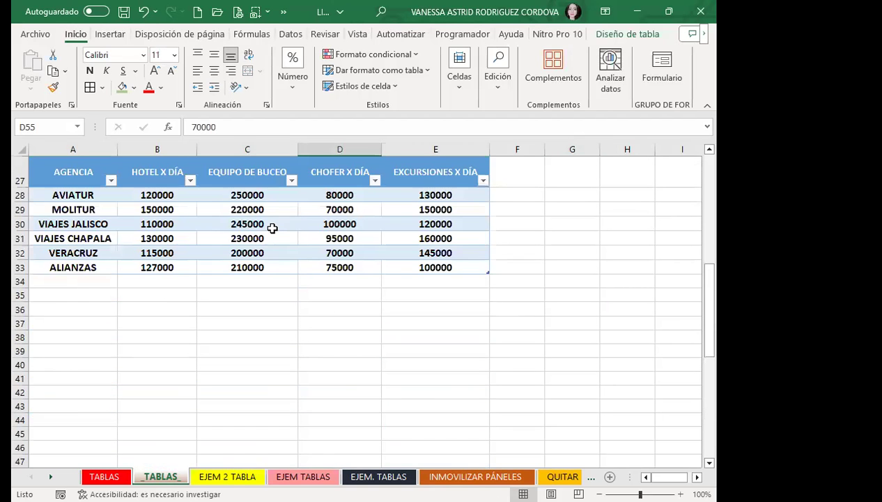
click(254, 221)
scroll(293, 272, down, 8)
click(271, 226)
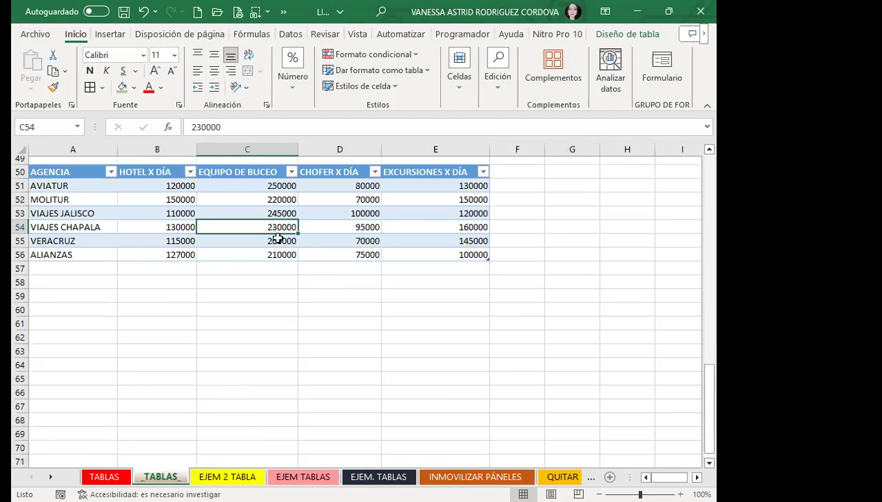
scroll(323, 247, up, 11)
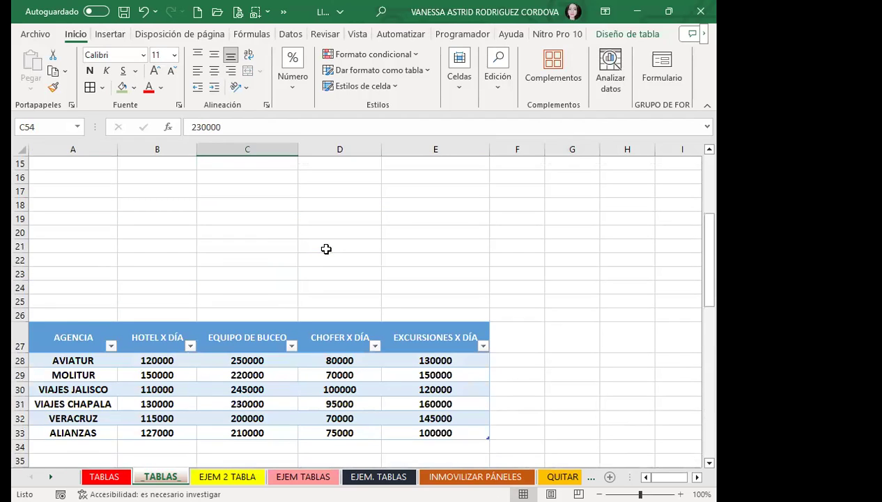
scroll(331, 269, down, 6)
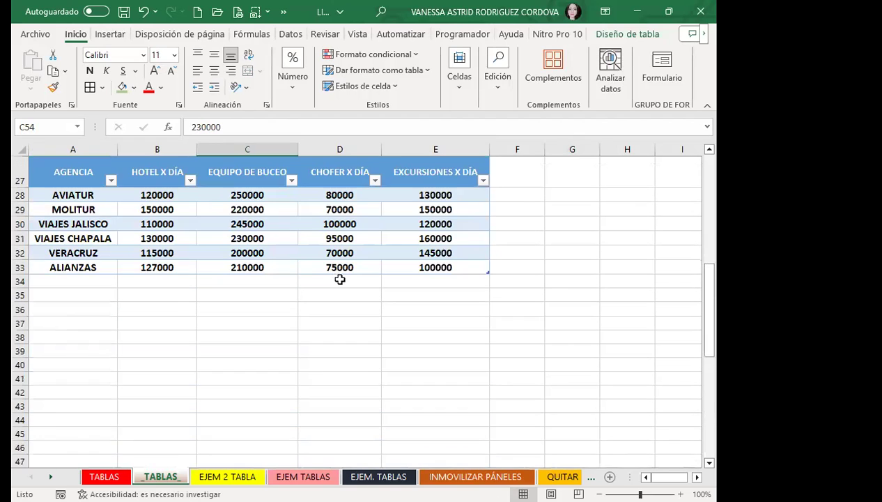
key(ctrl+z)
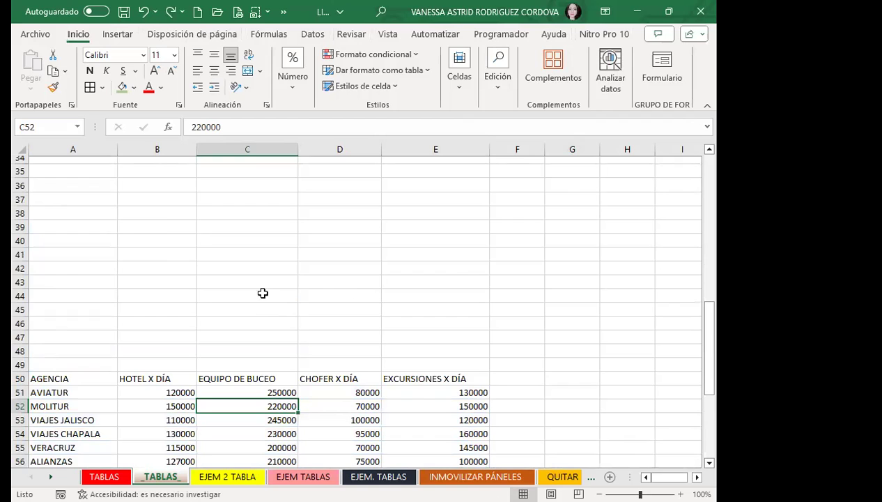
key(ctrl+y)
scroll(266, 322, down, 3)
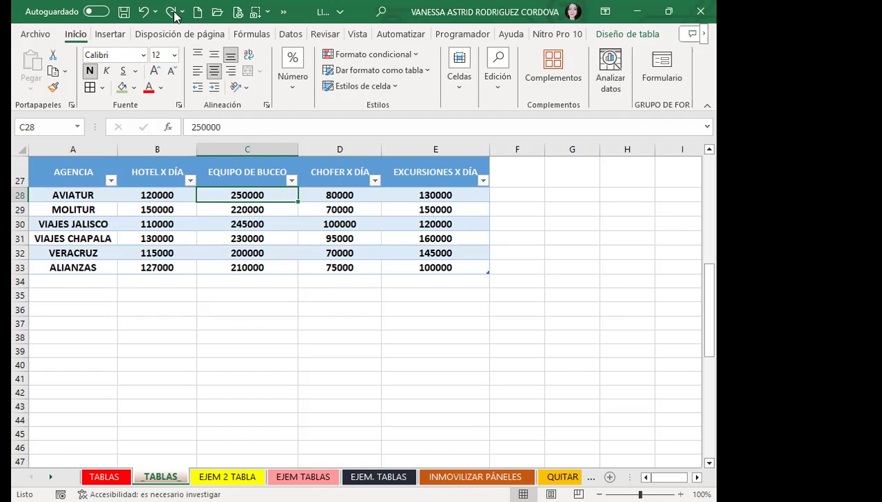
Step: Dismiss the Insert > Tablas options and scroll down to the plain agency data at rows 50–56
click(110, 34)
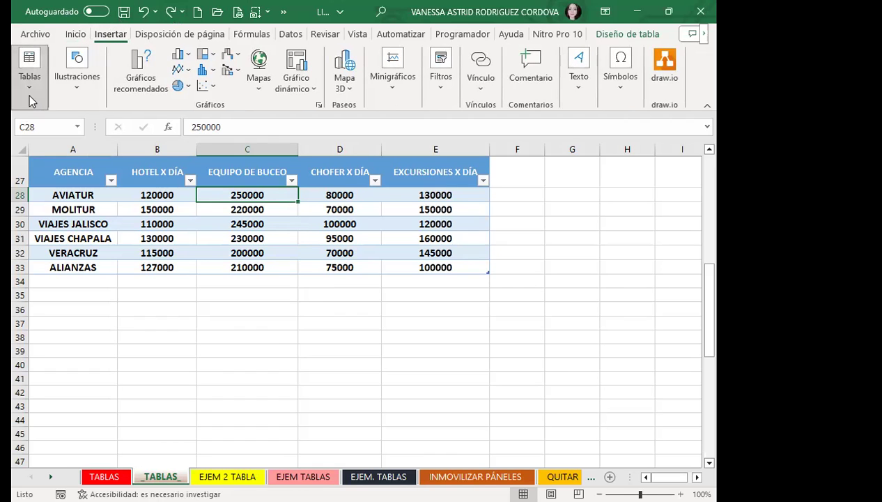
click(29, 70)
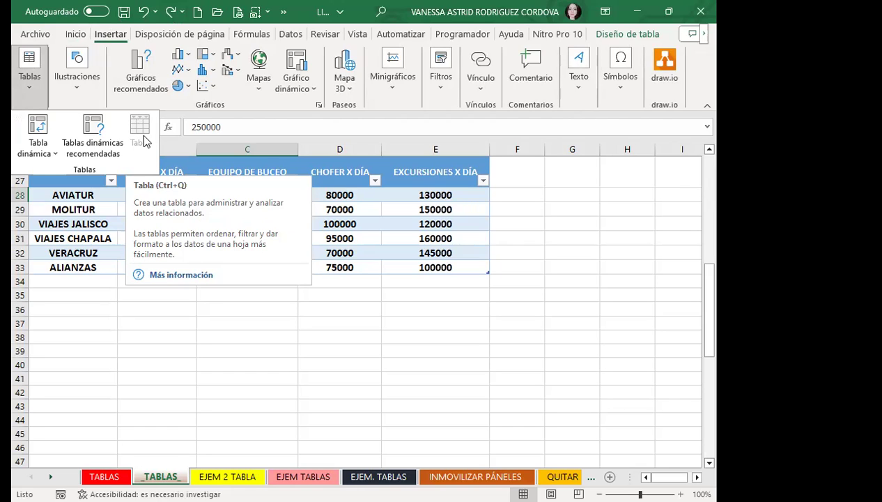
scroll(184, 286, down, 1)
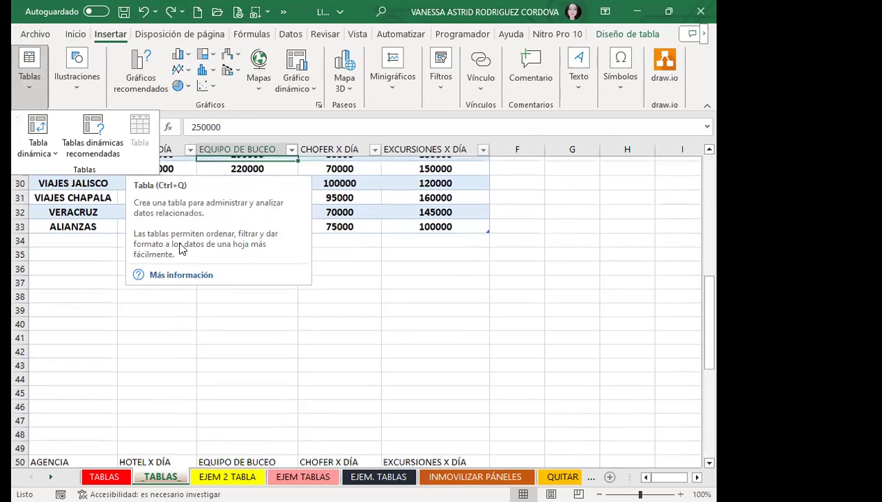
click(129, 320)
scroll(118, 292, down, 7)
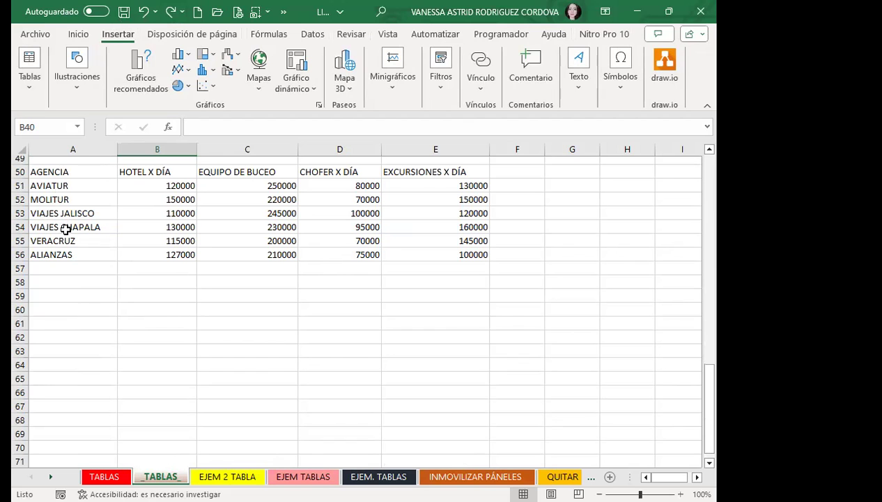
scroll(139, 283, up, 1)
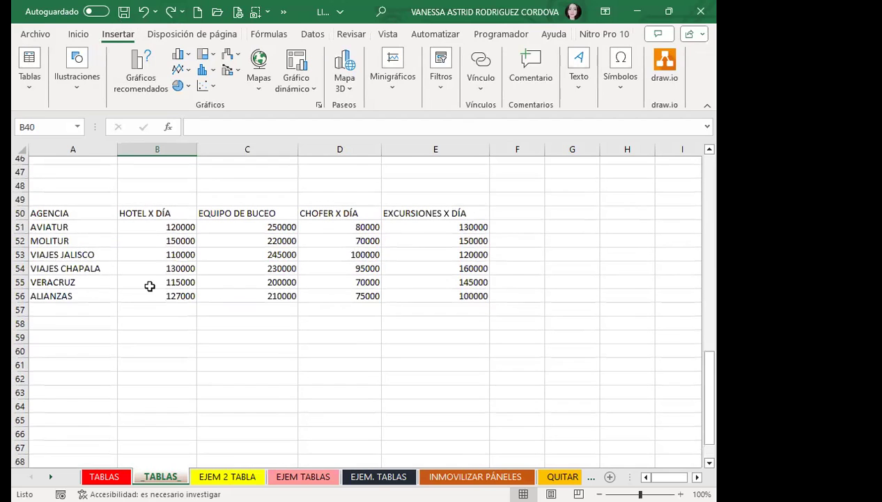
drag(58, 211, 453, 291)
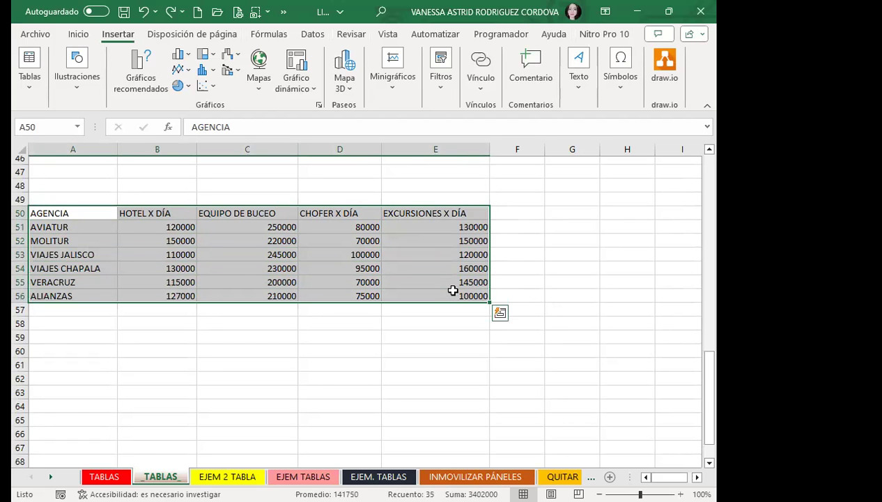
key(ctrl+t)
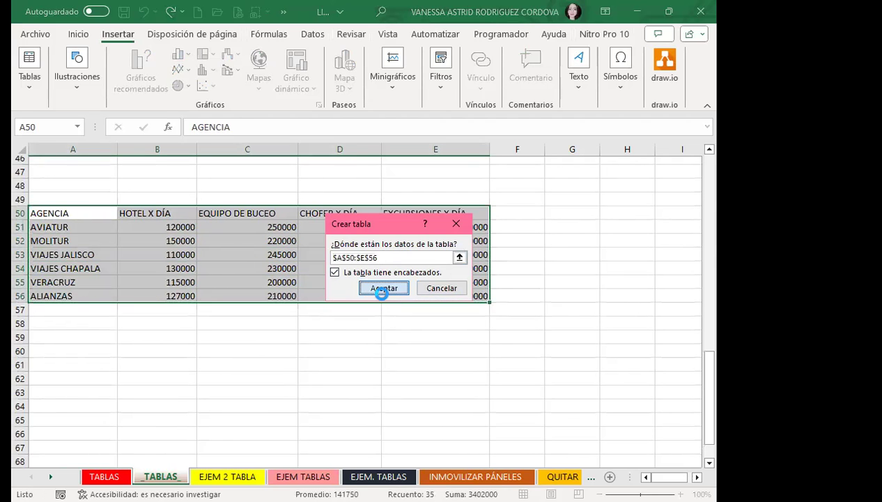
click(383, 289)
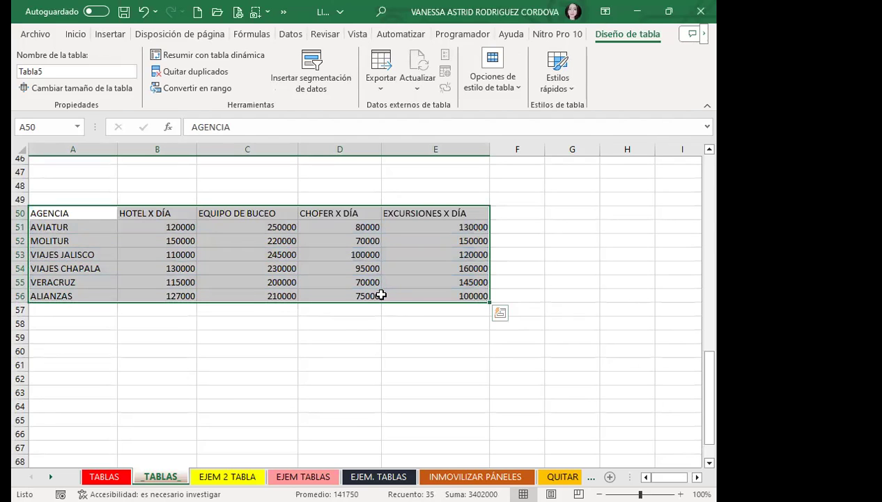
click(244, 361)
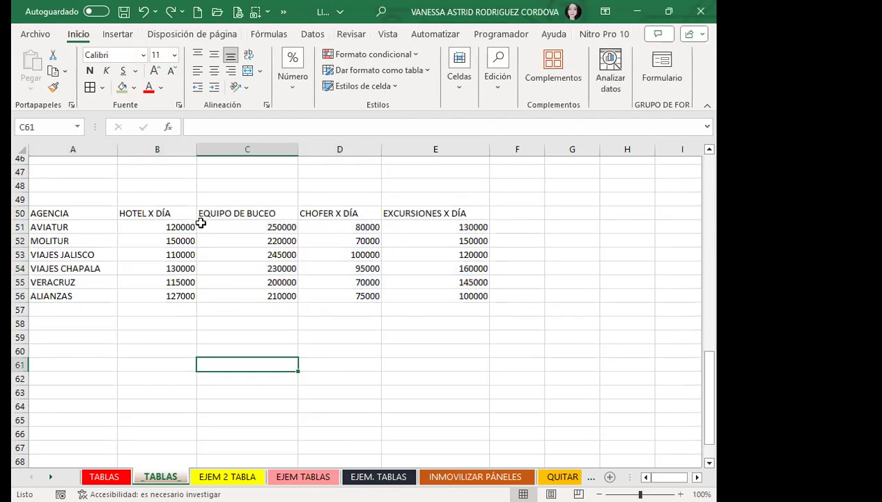
Step: Convert A50:E56 into a table with headers using Ctrl+T
click(81, 210)
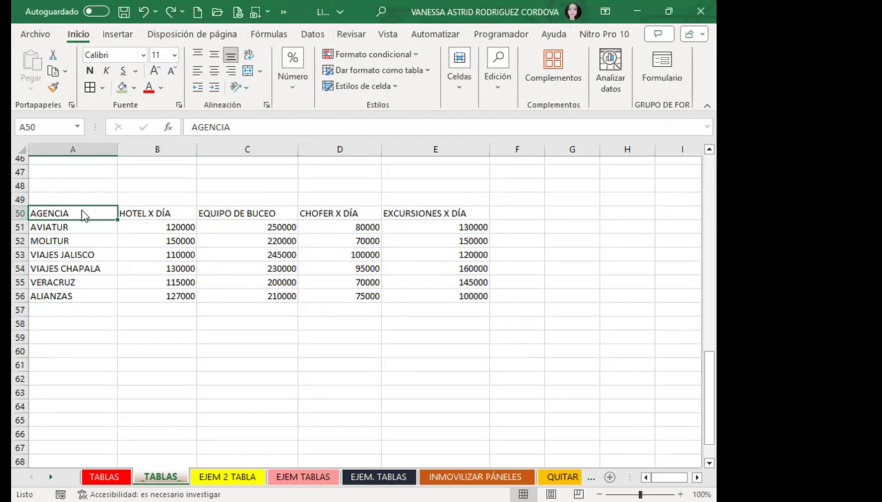
key(ctrl+t)
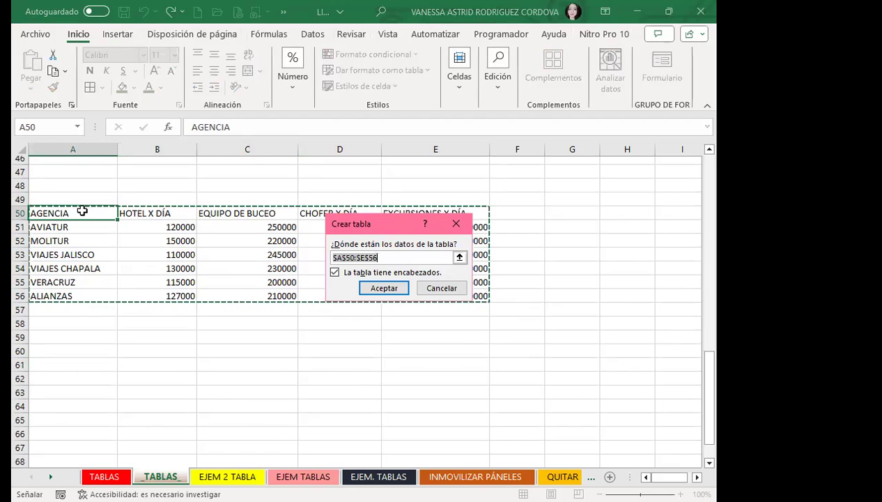
click(391, 290)
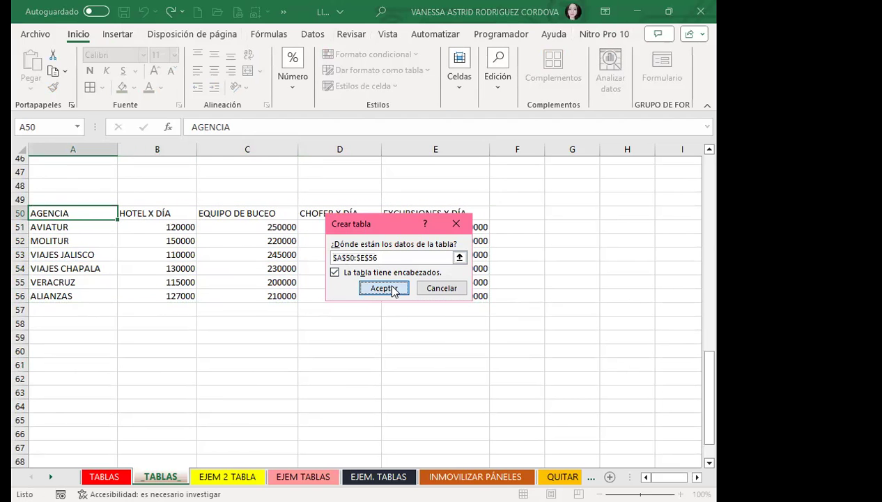
click(395, 265)
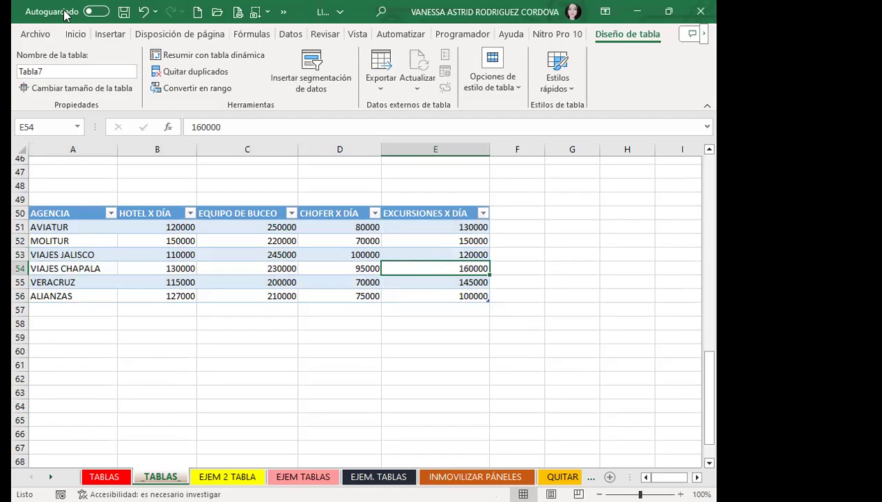
click(72, 33)
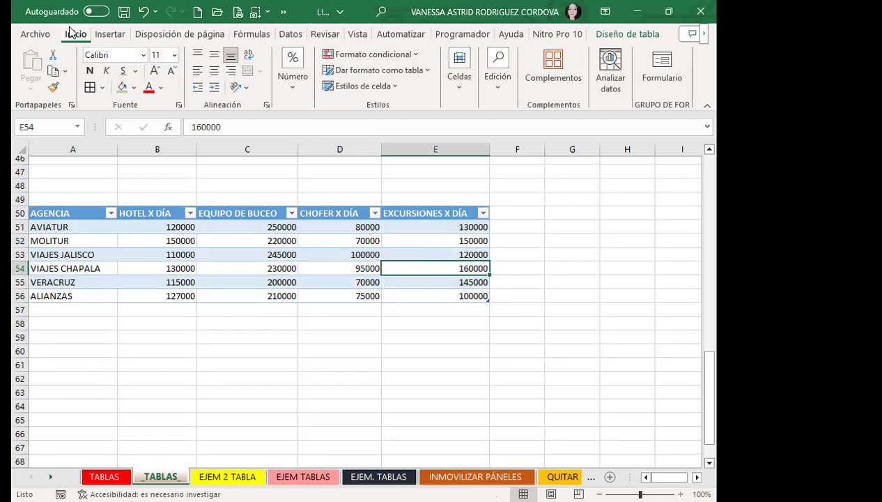
click(421, 77)
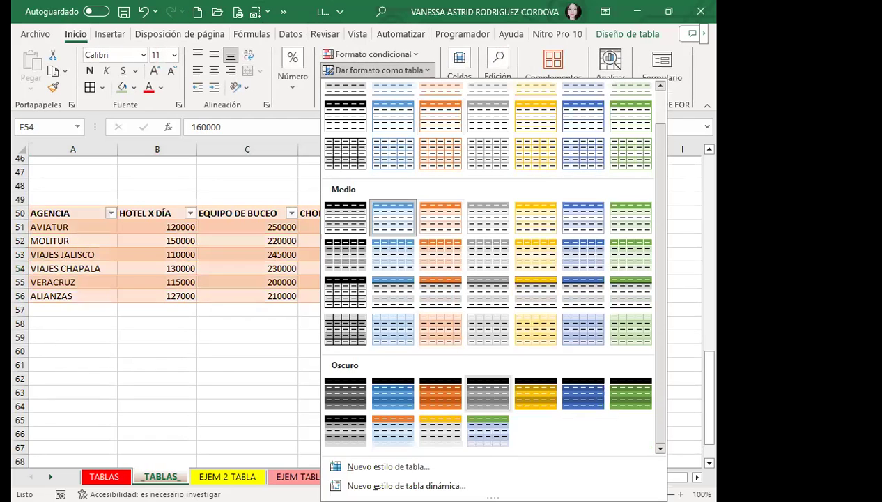
click(282, 360)
scroll(260, 345, down, 7)
scroll(260, 345, up, 7)
click(237, 269)
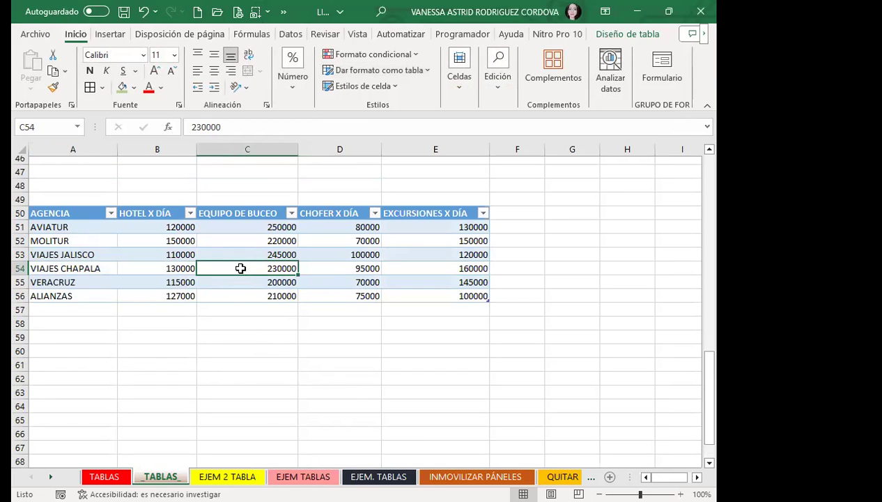
scroll(244, 279, up, 10)
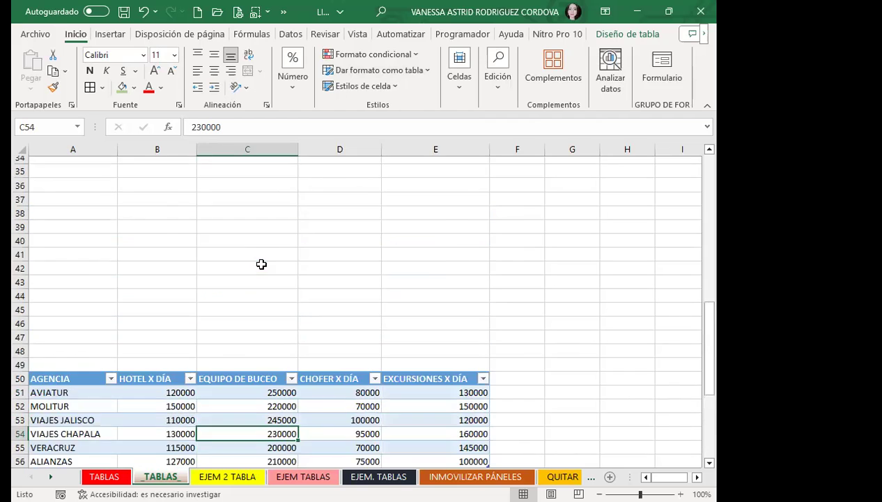
scroll(248, 303, down, 11)
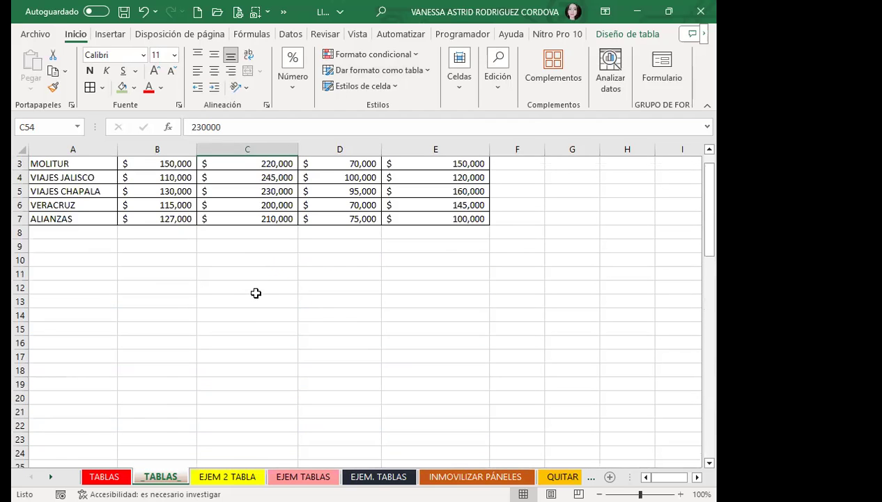
scroll(256, 291, up, 11)
scroll(268, 272, down, 4)
click(277, 238)
scroll(274, 262, down, 7)
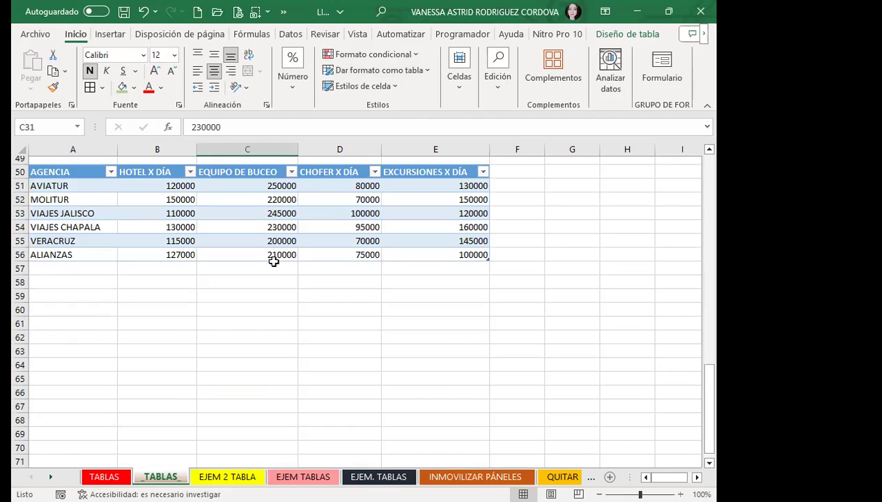
scroll(272, 265, up, 10)
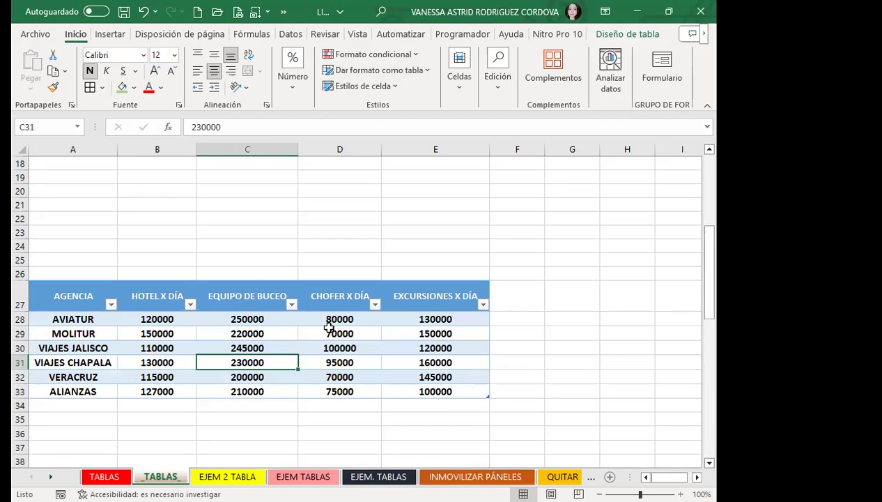
scroll(329, 327, down, 7)
click(193, 268)
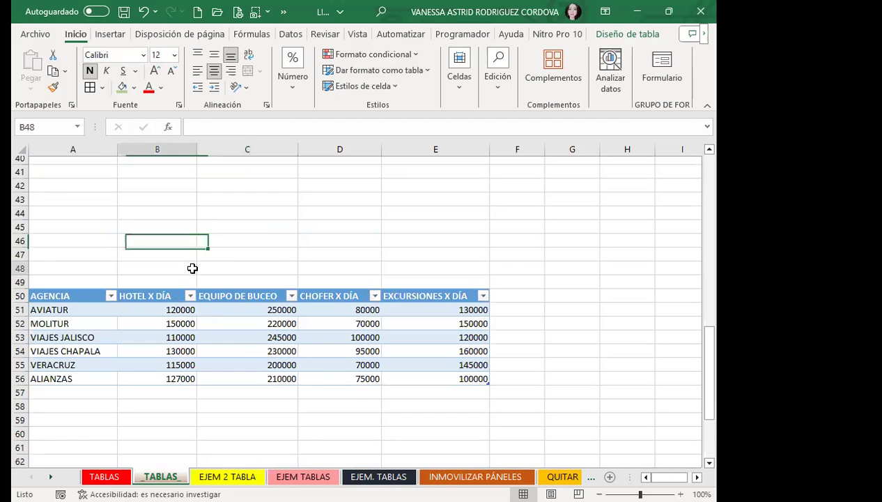
Step: Undo the previous table and reformat A50:E56 with the first Oscuro table style
click(144, 11)
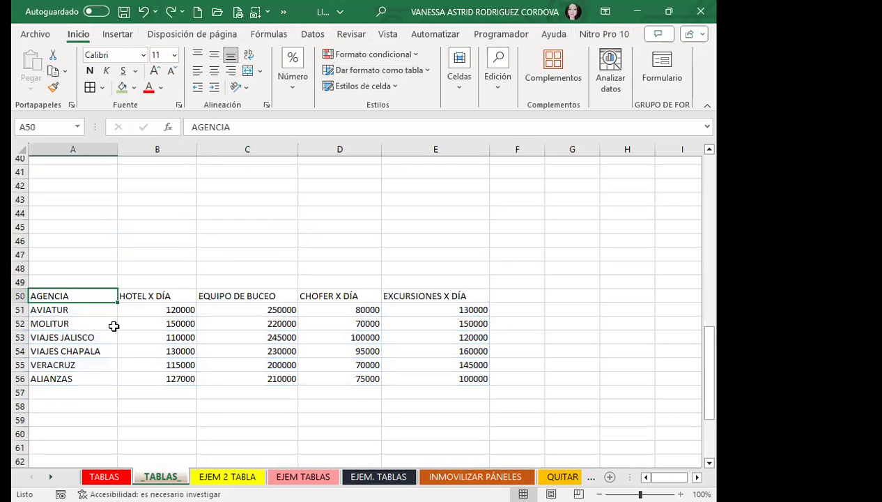
drag(73, 295, 431, 379)
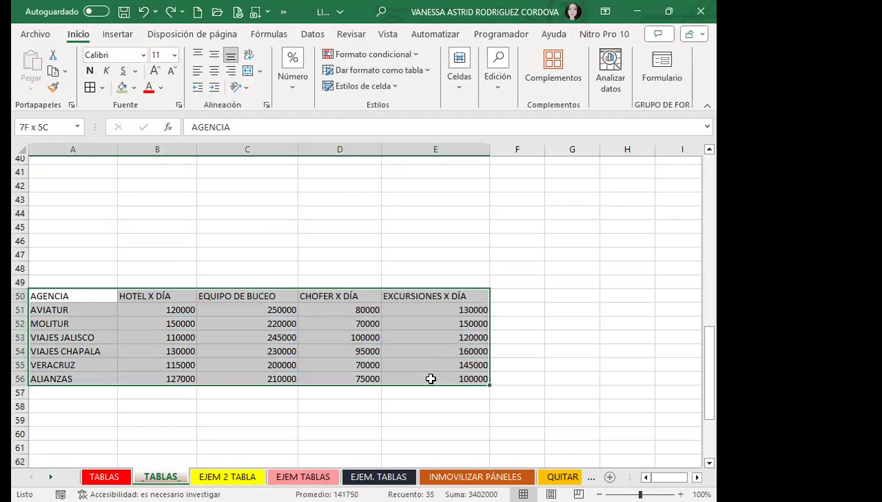
click(431, 77)
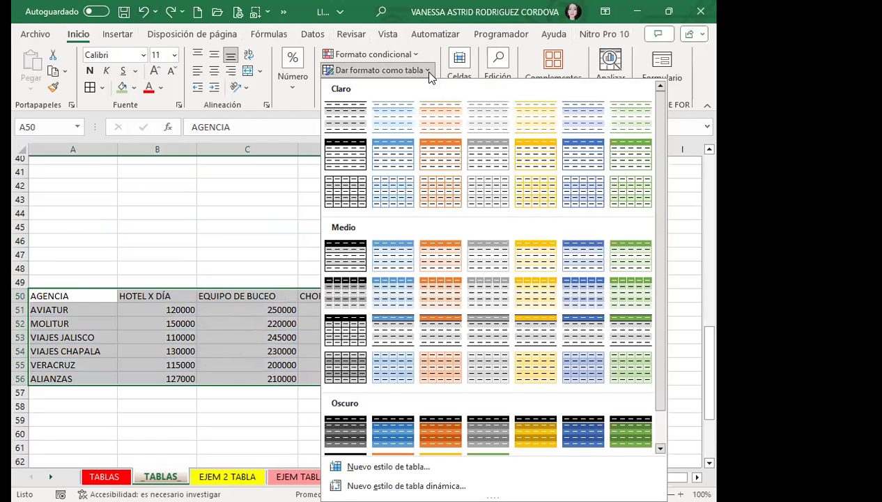
scroll(494, 223, down, 1)
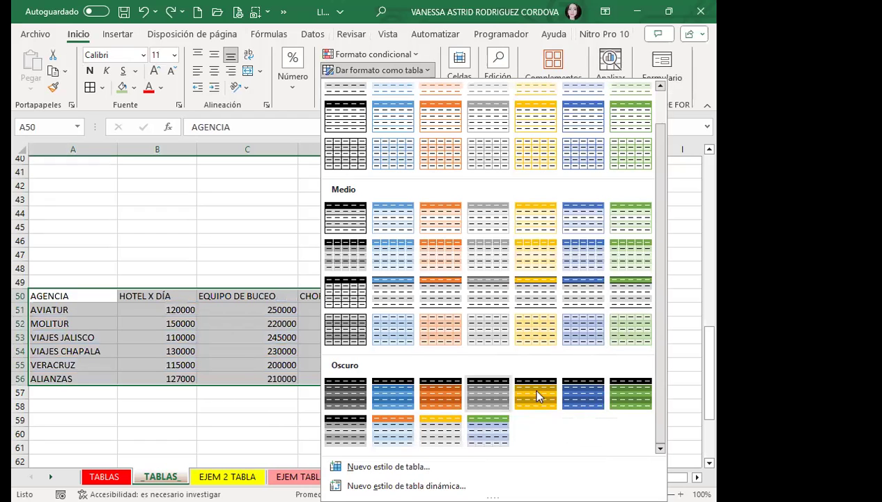
scroll(522, 335, up, 1)
scroll(534, 375, down, 1)
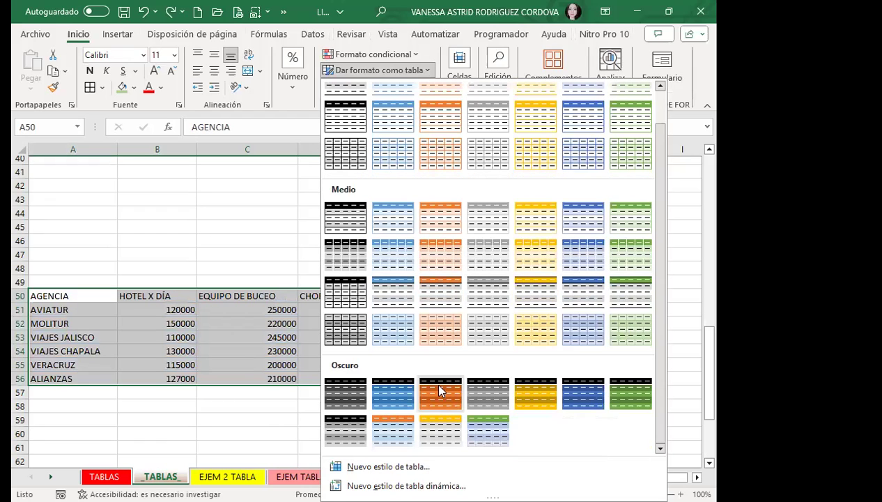
click(353, 401)
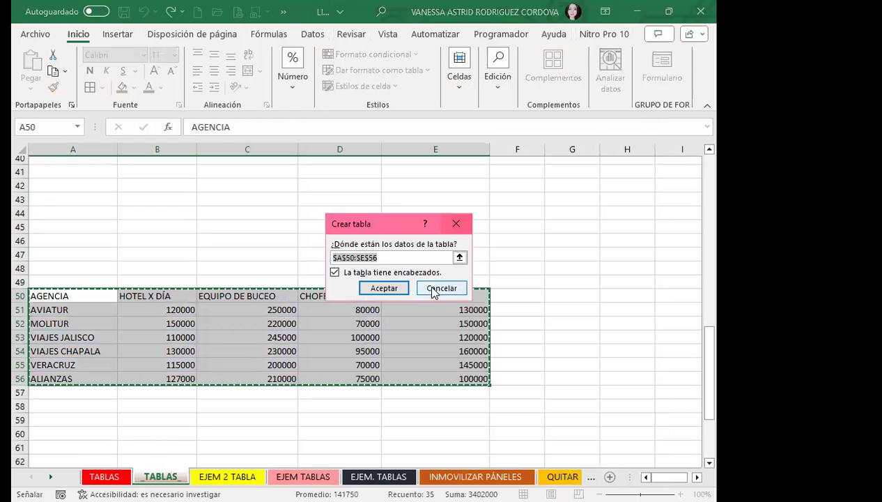
click(387, 289)
click(562, 313)
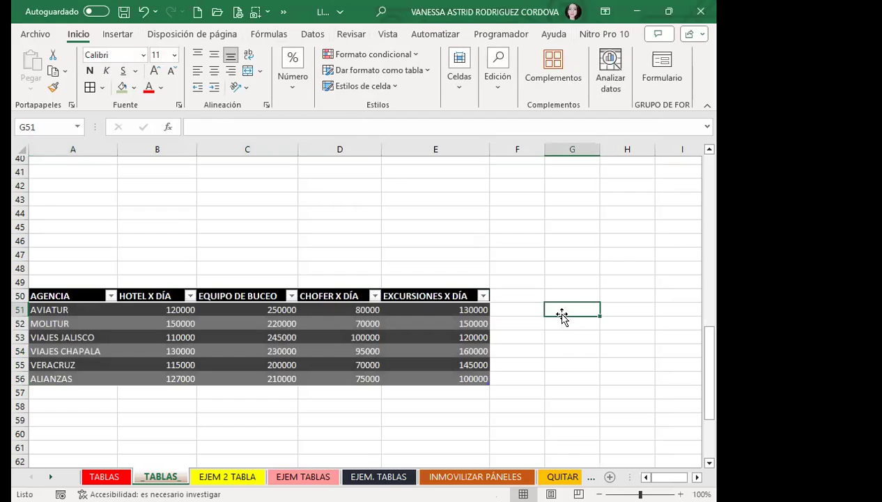
scroll(562, 315, down, 2)
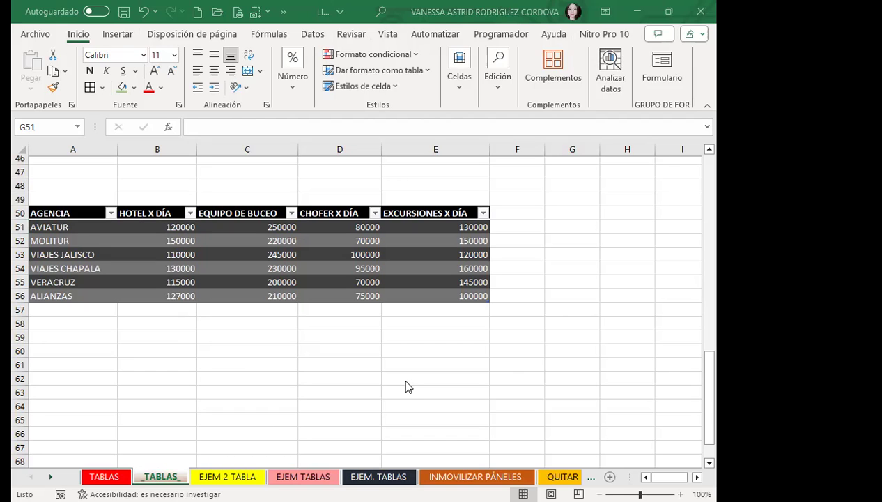
click(420, 280)
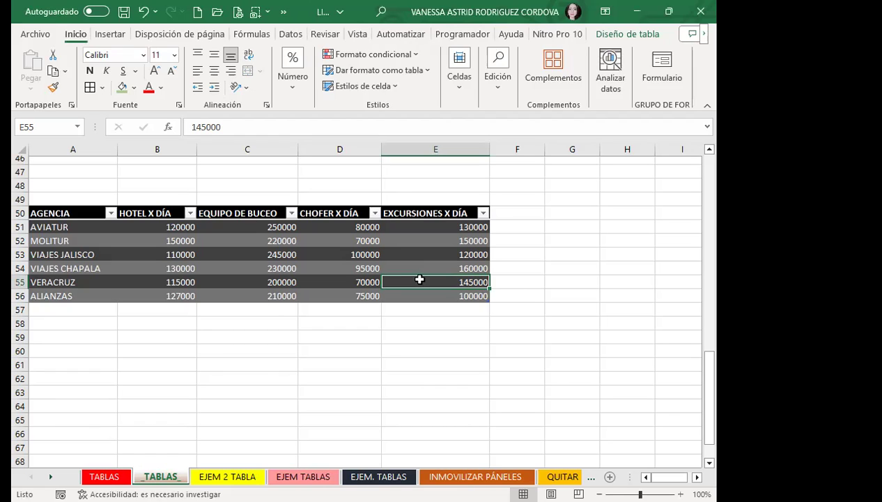
click(314, 270)
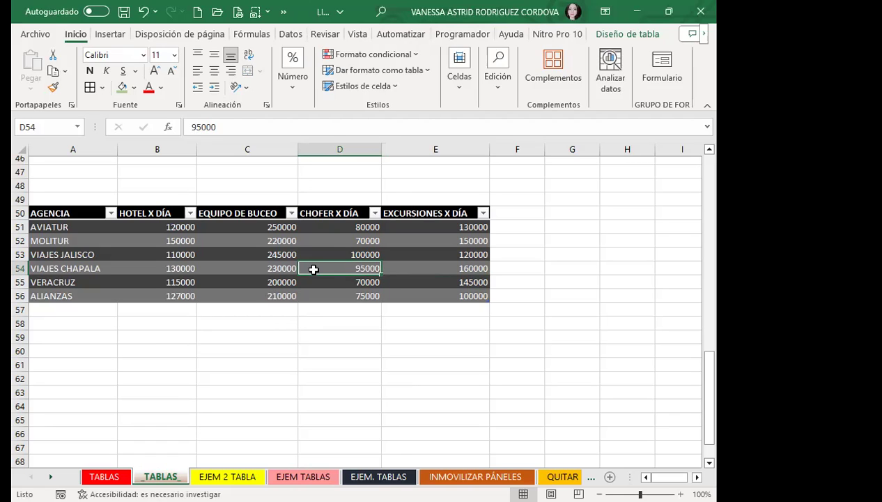
drag(83, 213, 464, 296)
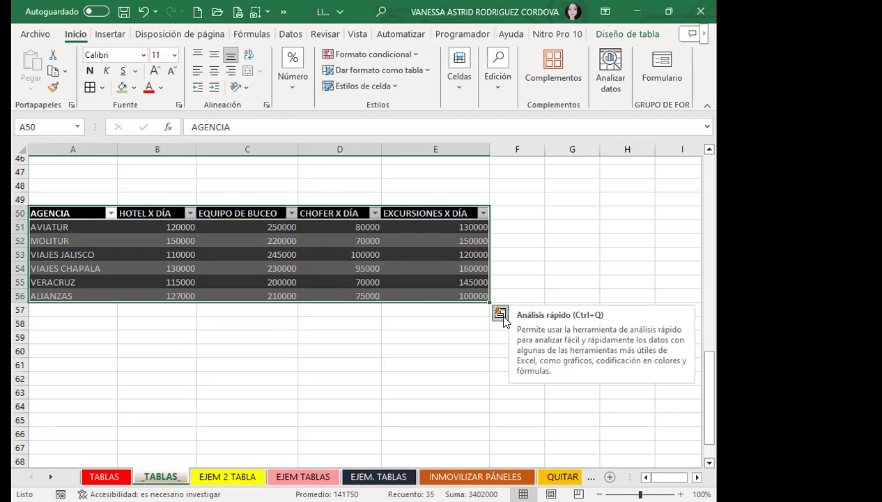
Step: Deselect the agency table and go to the EJEM 2 TABLA sheet
click(418, 281)
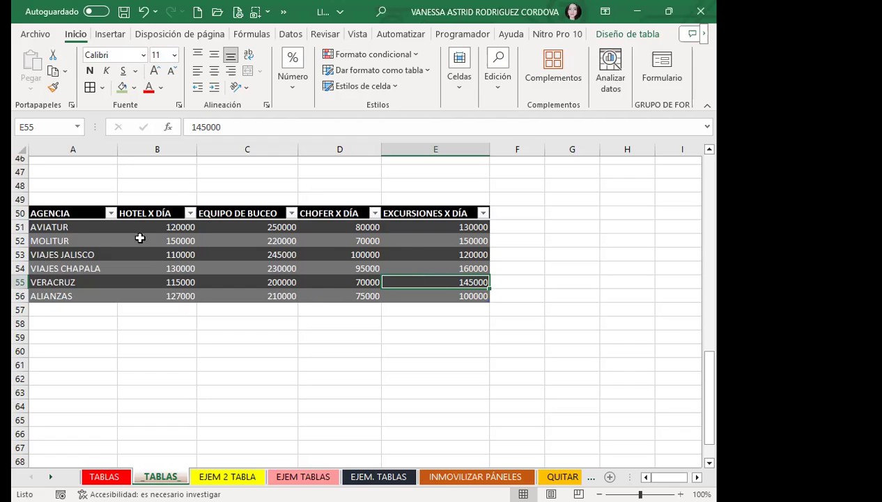
click(195, 476)
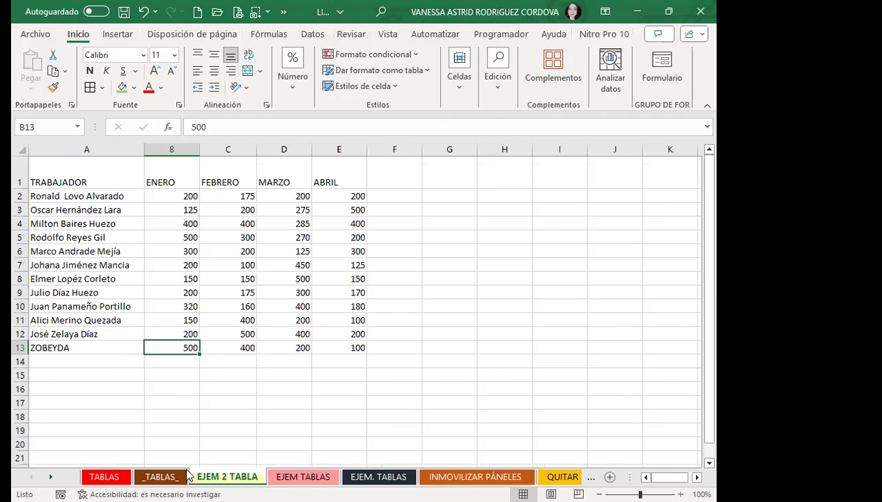
click(233, 269)
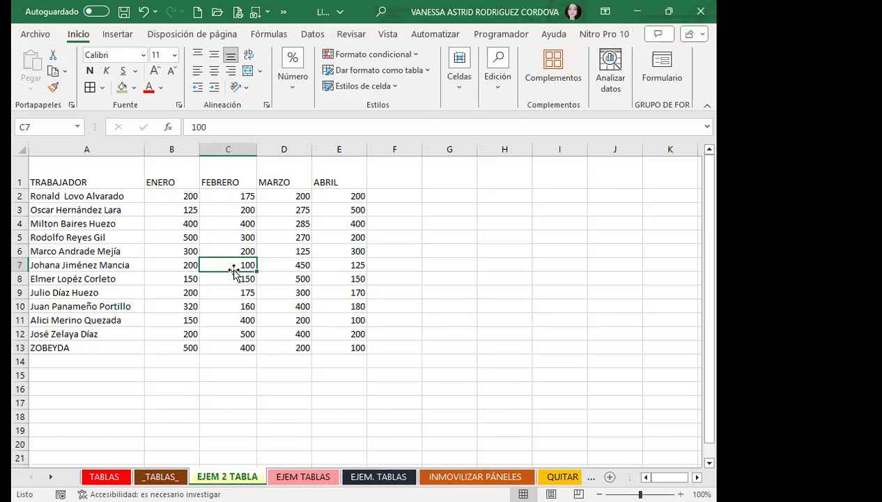
click(100, 174)
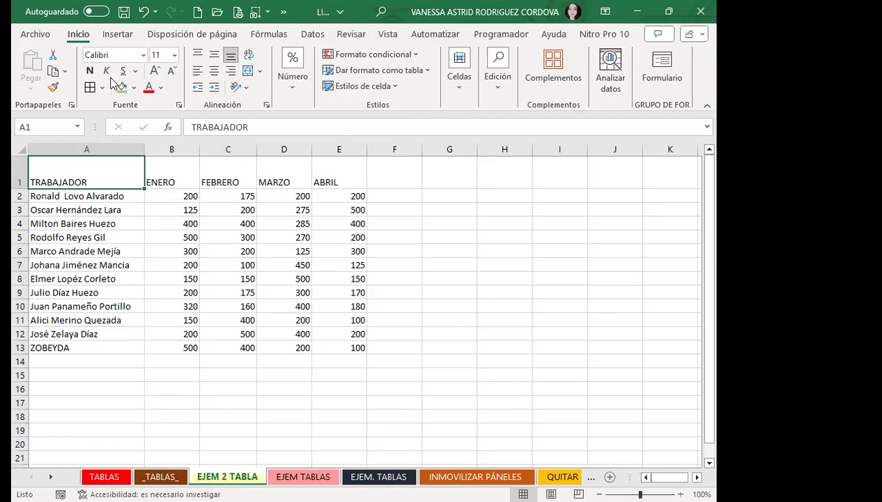
click(423, 70)
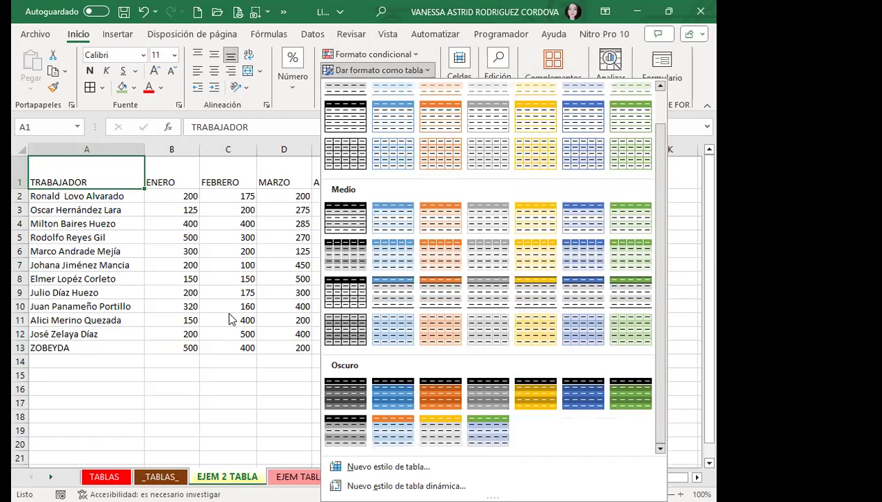
click(284, 279)
click(394, 173)
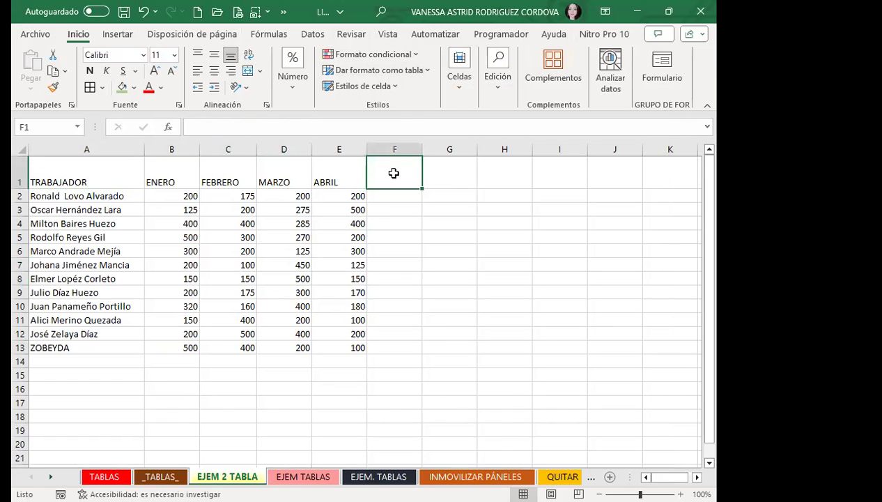
text(MAYO)
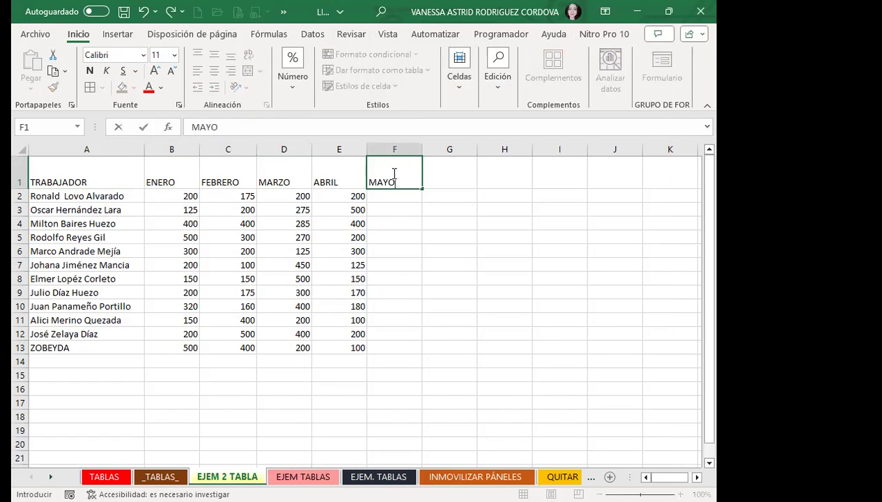
key(Return)
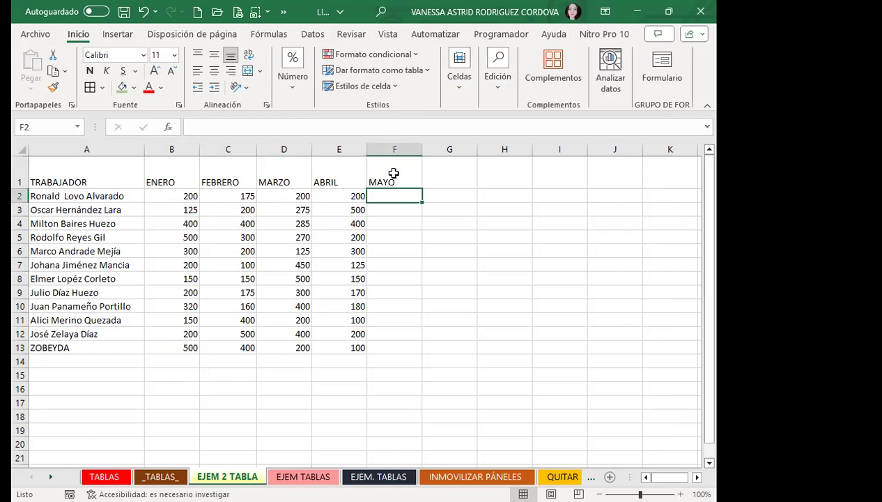
click(394, 173)
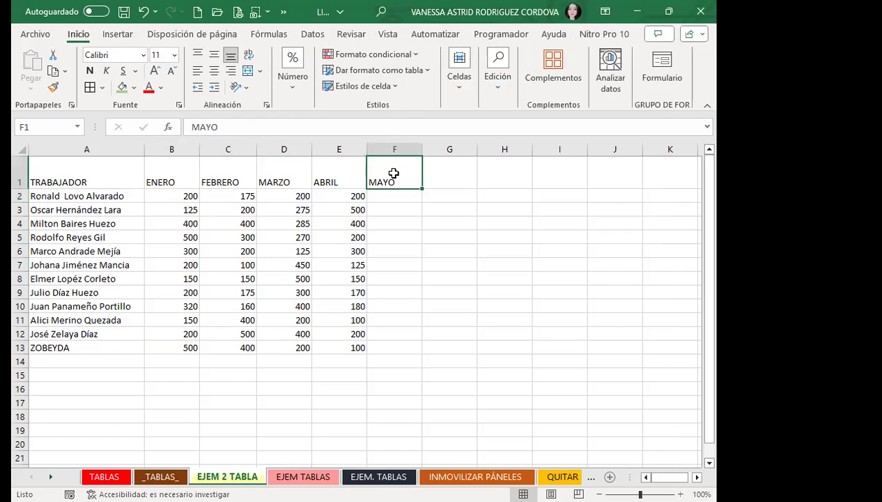
key(ctrl+z)
click(234, 185)
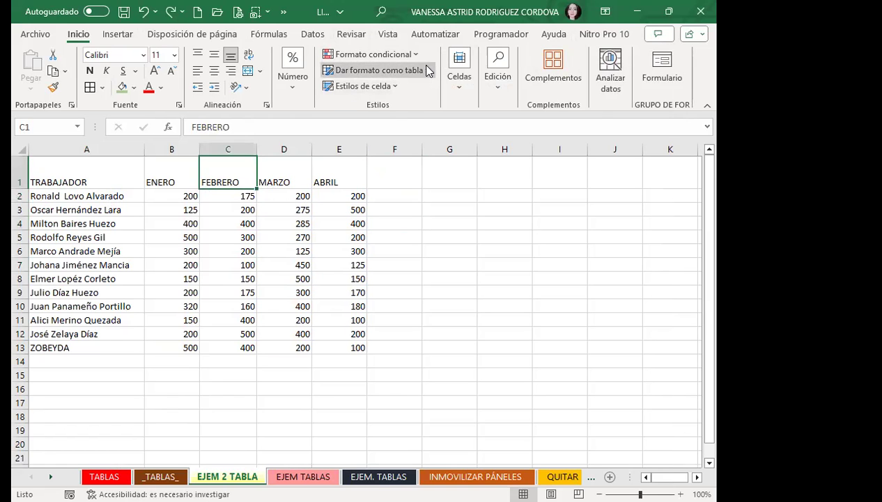
Step: Apply the dark gold table style to A1:E13, hide filter buttons and bold the data
click(558, 399)
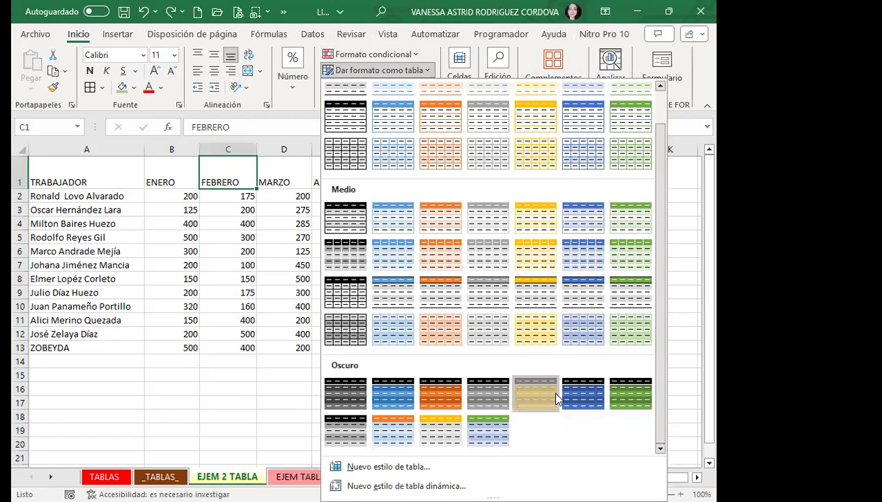
click(384, 288)
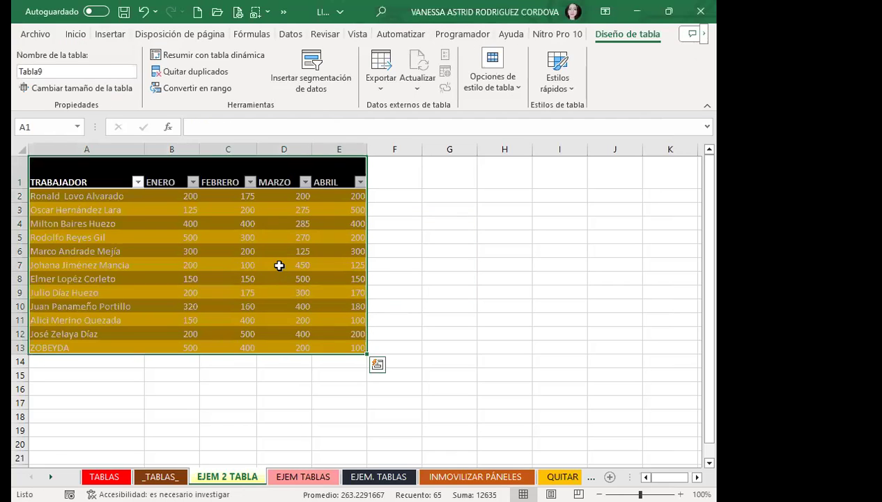
click(279, 264)
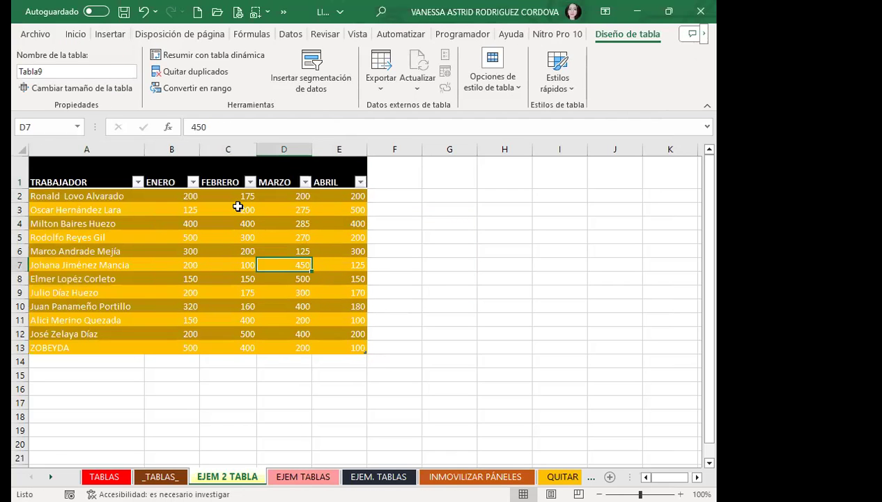
key(ctrl+shift+l)
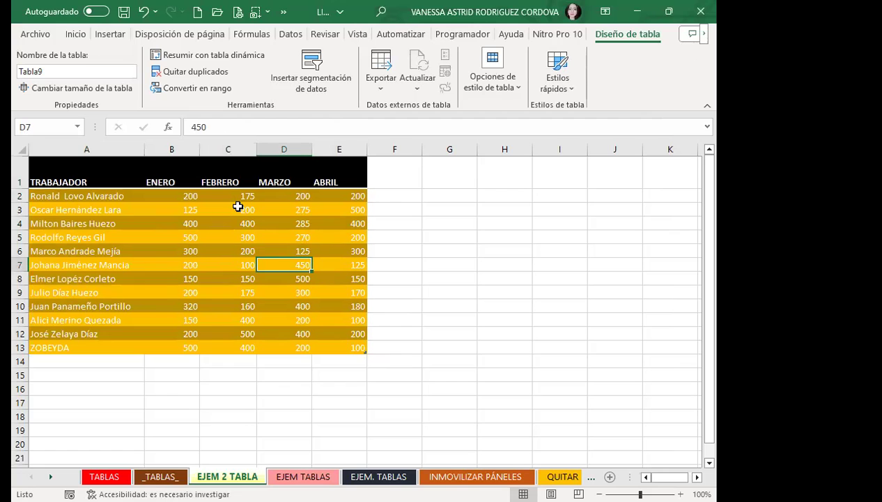
drag(89, 194, 346, 345)
click(74, 35)
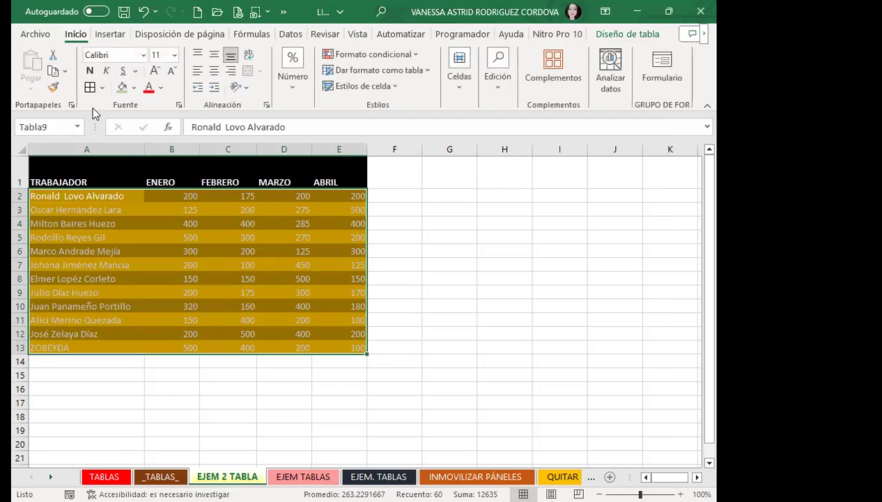
click(90, 71)
Step: Rename the worker table to EJERCICIO_4 and select header cells A1:E1
click(627, 34)
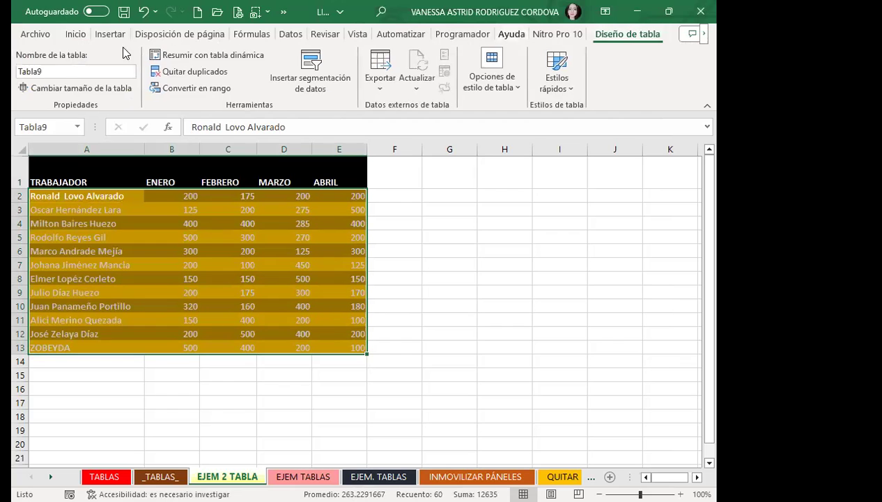
click(66, 71)
text(EJERCICIO_)
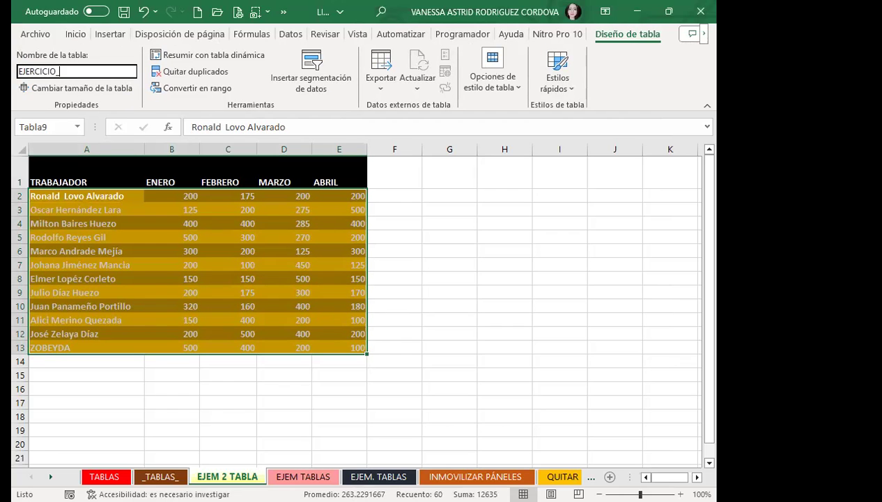
key(Return)
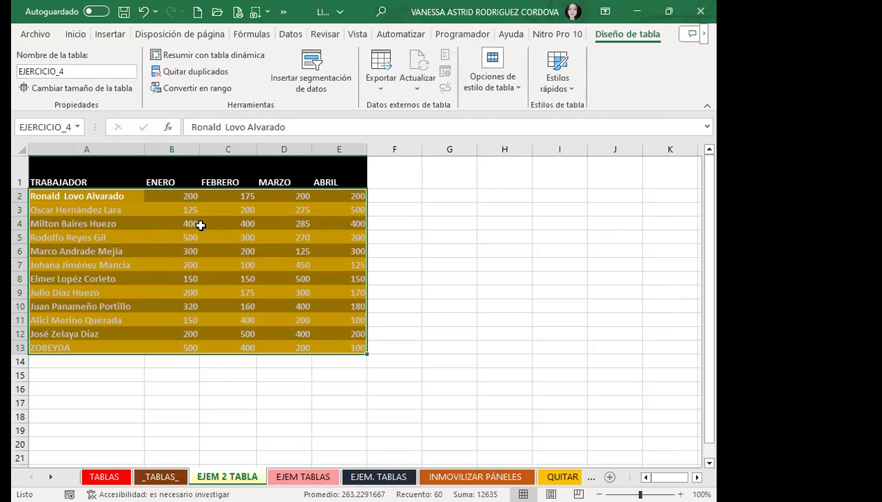
drag(201, 224, 200, 225)
drag(55, 165, 341, 176)
Step: Centre the header labels TRABAJADOR through ABRIL vertically and horizontally in row 1
click(75, 34)
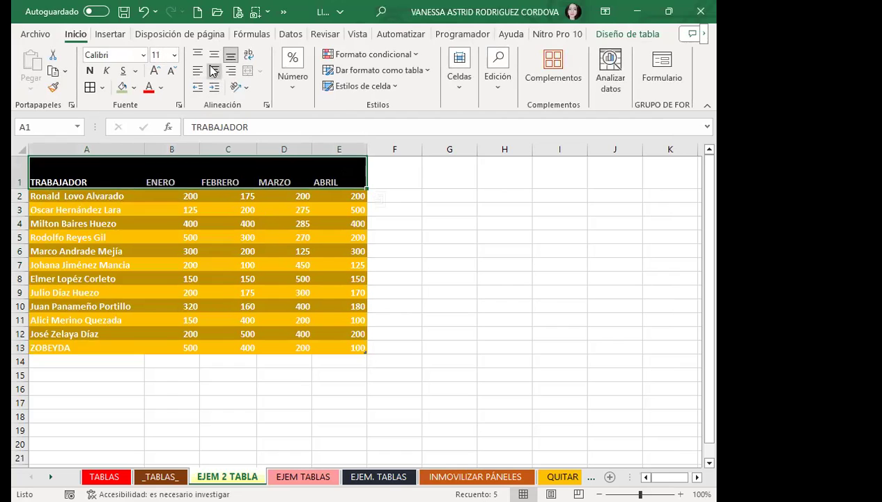
click(214, 71)
click(215, 54)
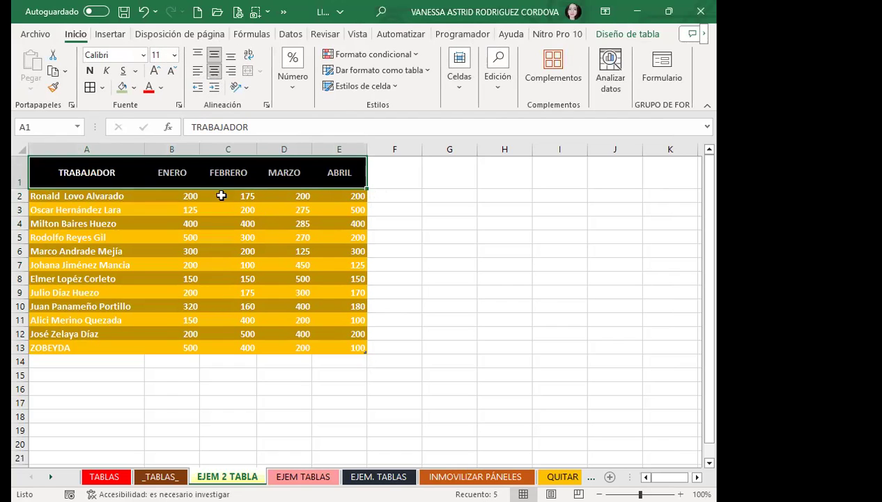
click(339, 180)
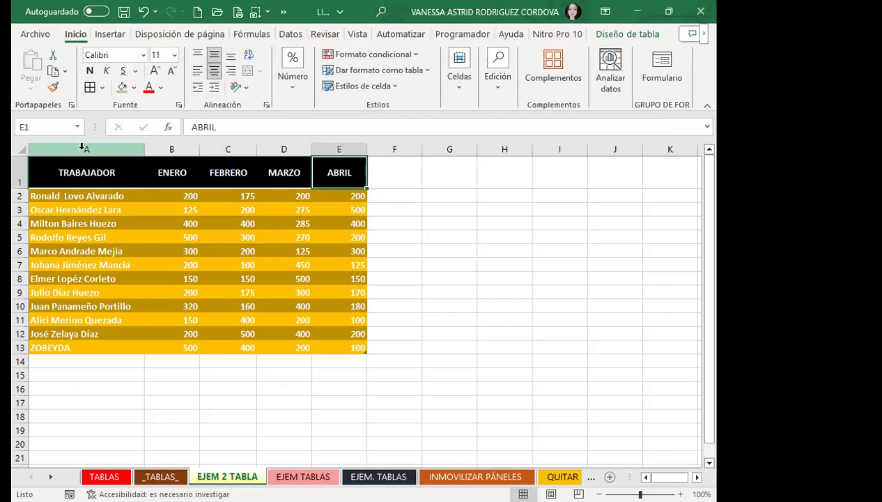
Step: Enter two new worker names in A14 and A15 so the table extends to row 15
click(57, 361)
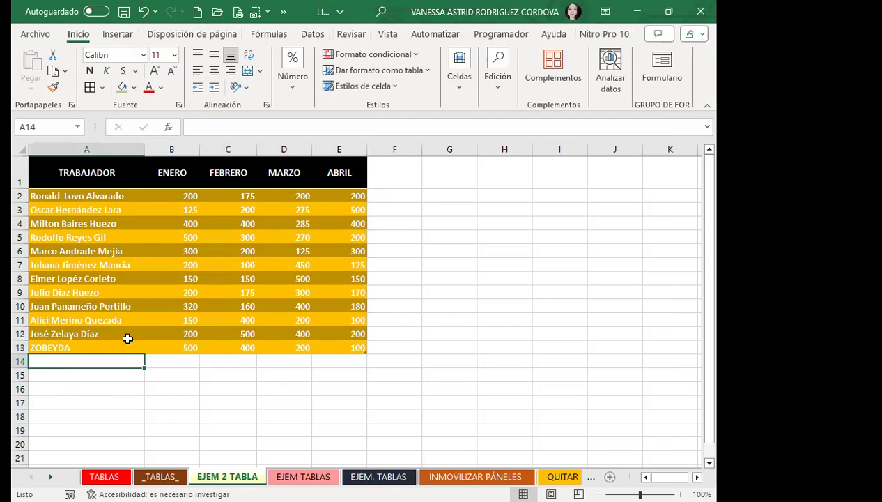
text(V)
key(BackSpace)
text(CARLOS)
key(Return)
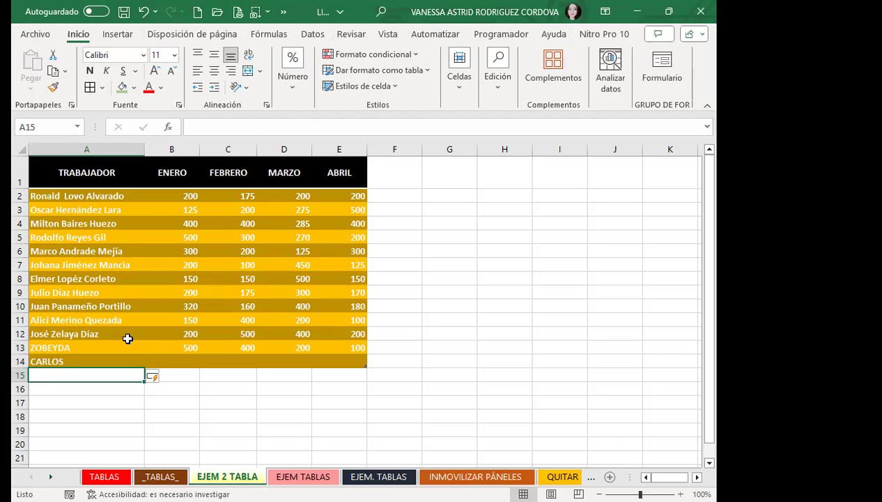
text(JAIME)
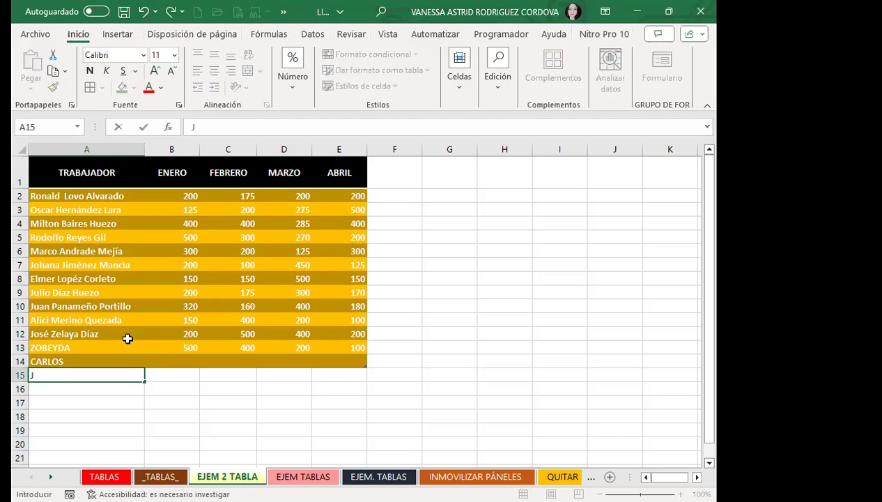
key(Return)
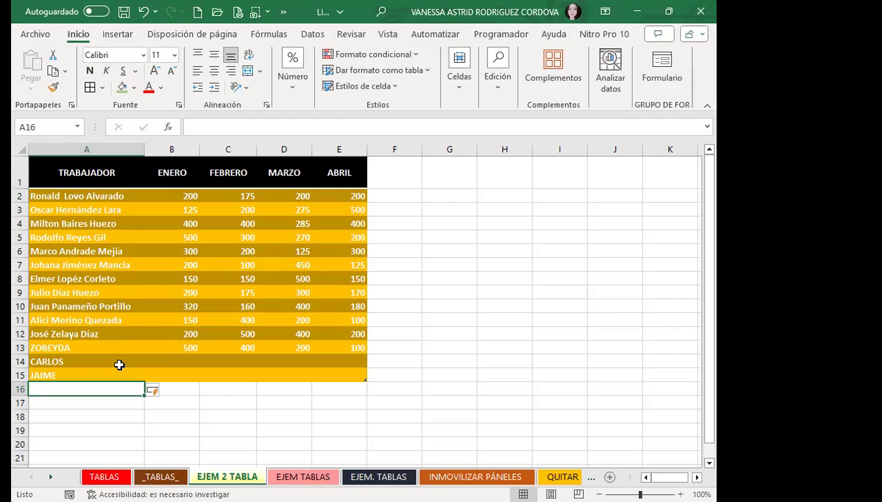
click(119, 363)
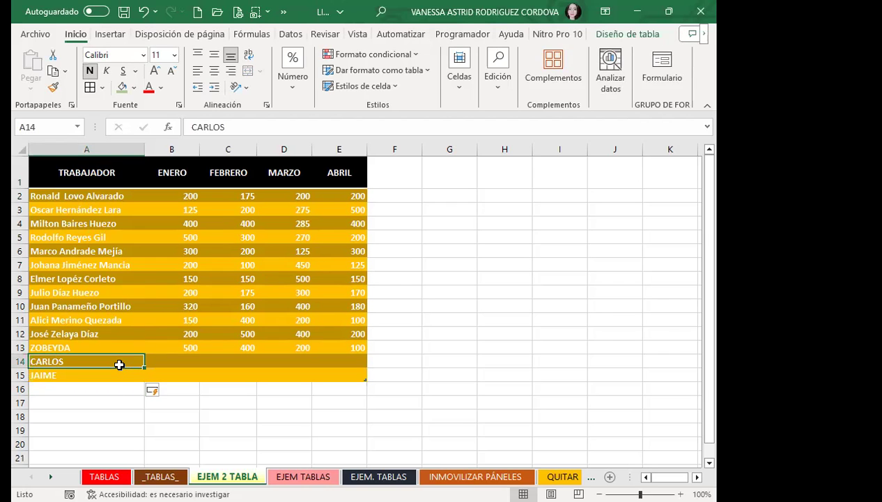
Step: Add a MAYO header in F1, extending the table to column F
click(395, 173)
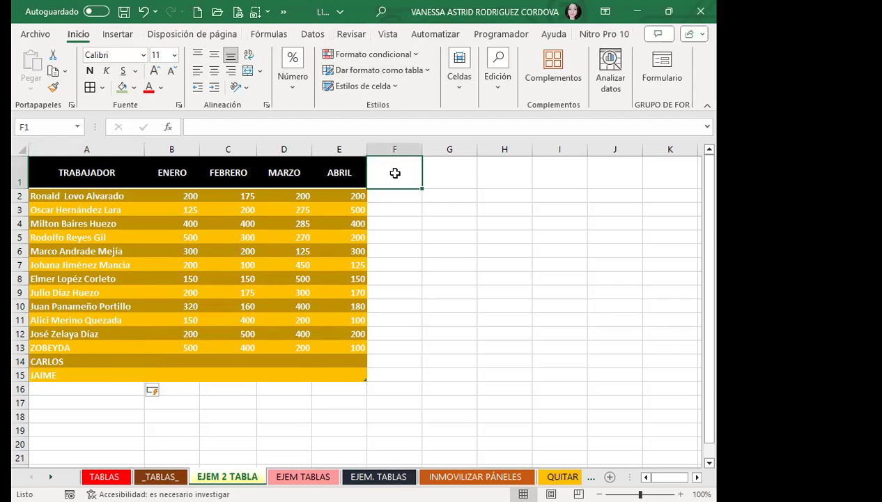
text(MAYO)
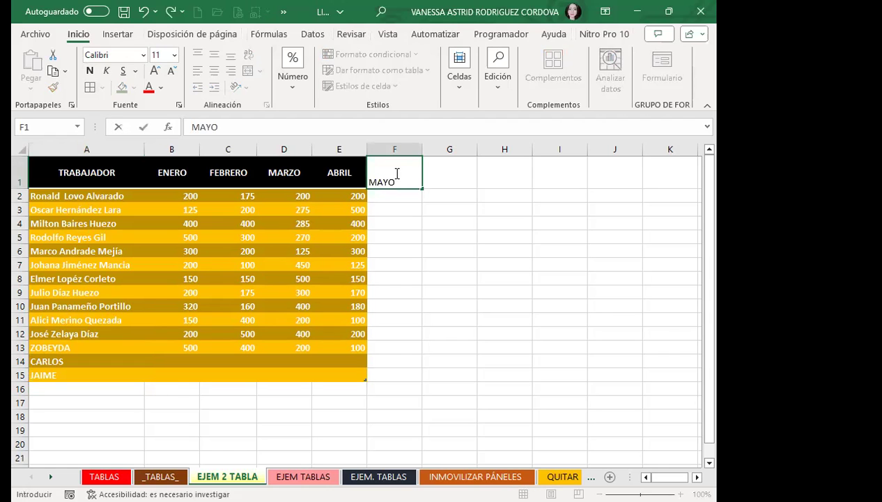
key(Tab)
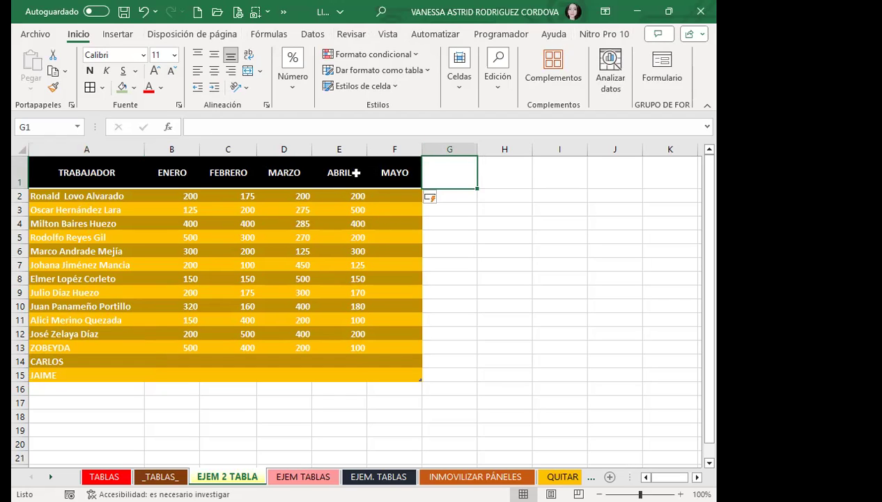
click(235, 174)
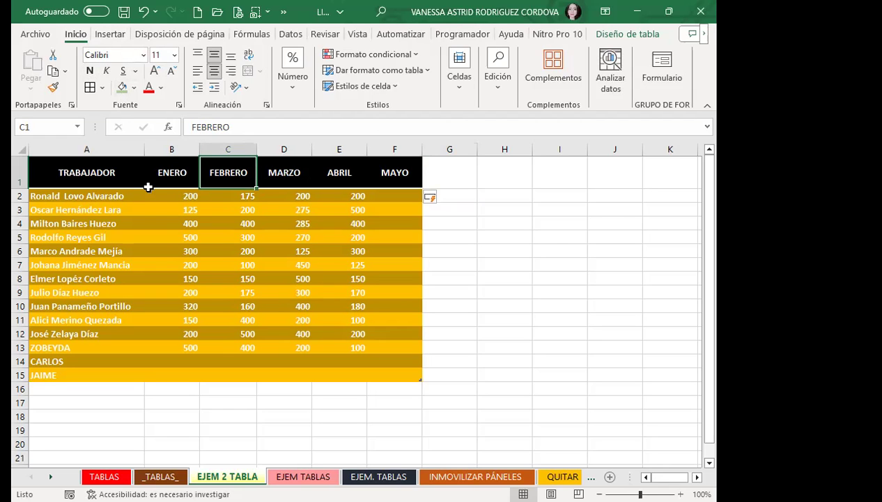
Step: Add JUNIO and JULIO headers in G1 and H1 so the table reaches column H
click(446, 169)
text(JUNIO)
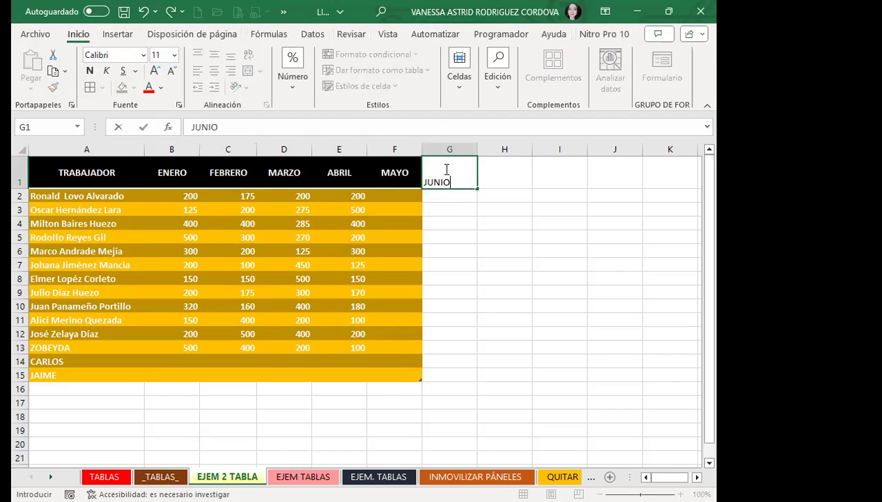
key(Return)
click(446, 169)
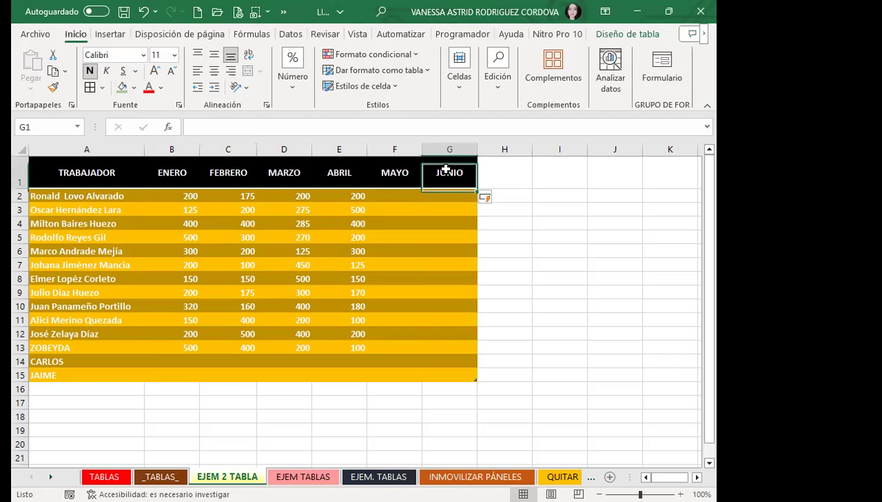
key(Right)
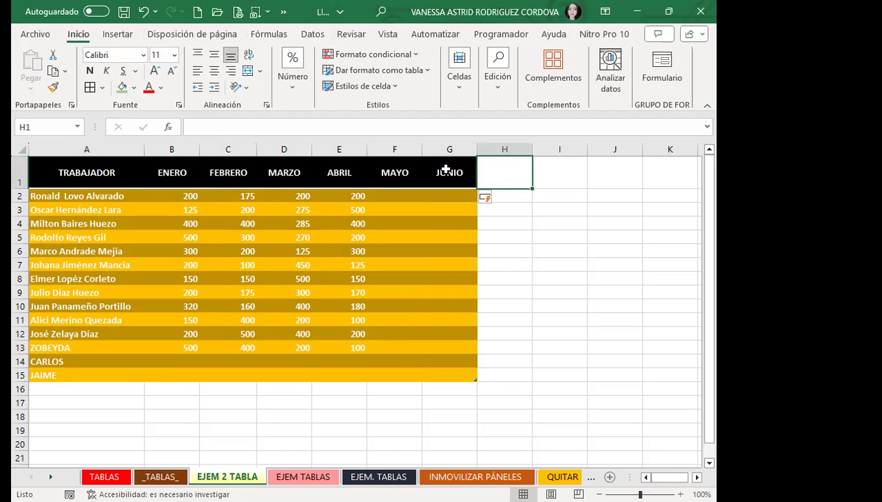
text(JULIO)
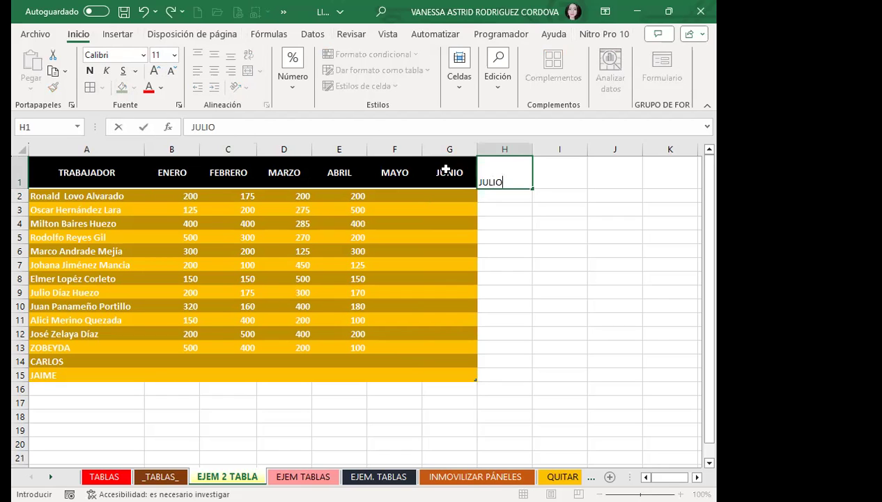
key(Return)
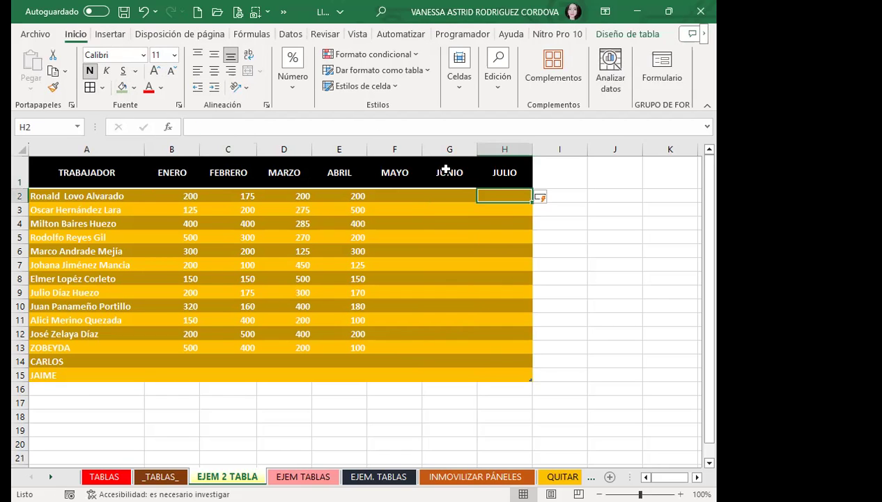
click(394, 221)
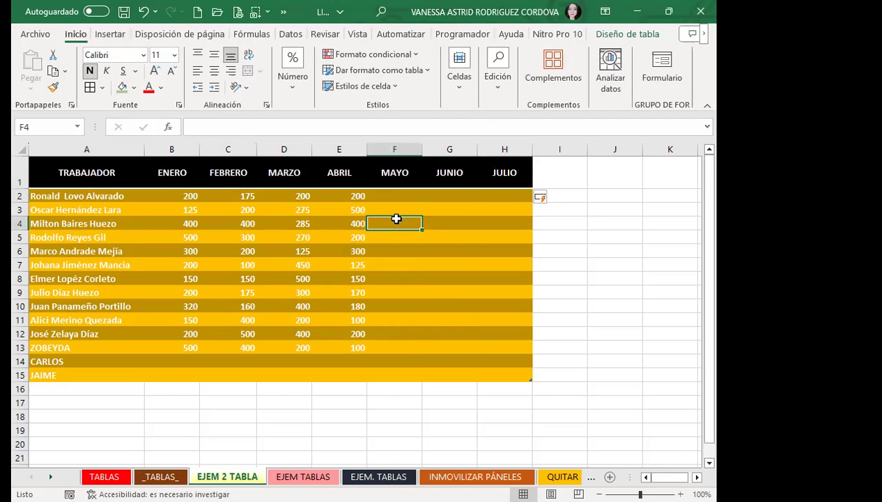
Step: Resize the EJERCICIO_4 table to the range $A$1:$H$15
click(607, 34)
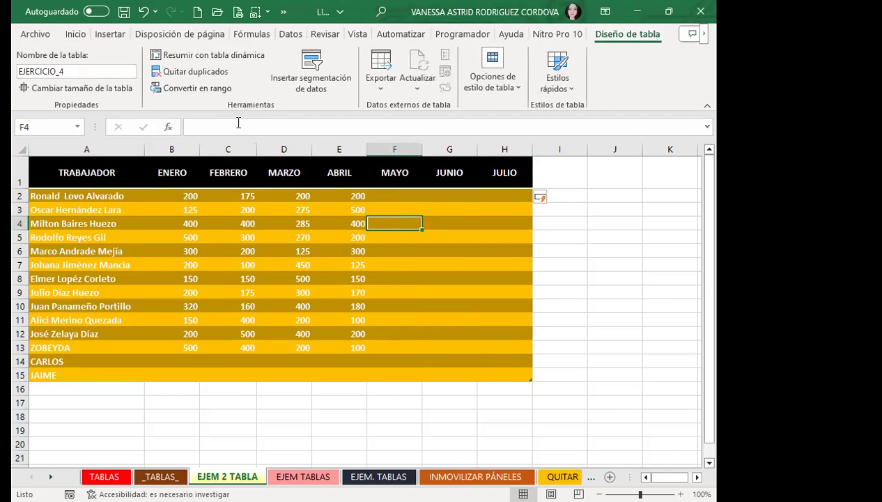
click(61, 88)
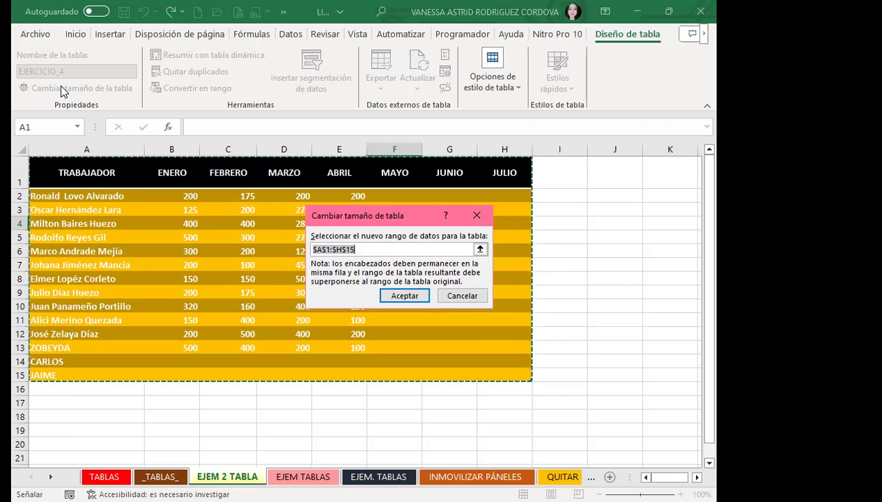
click(402, 294)
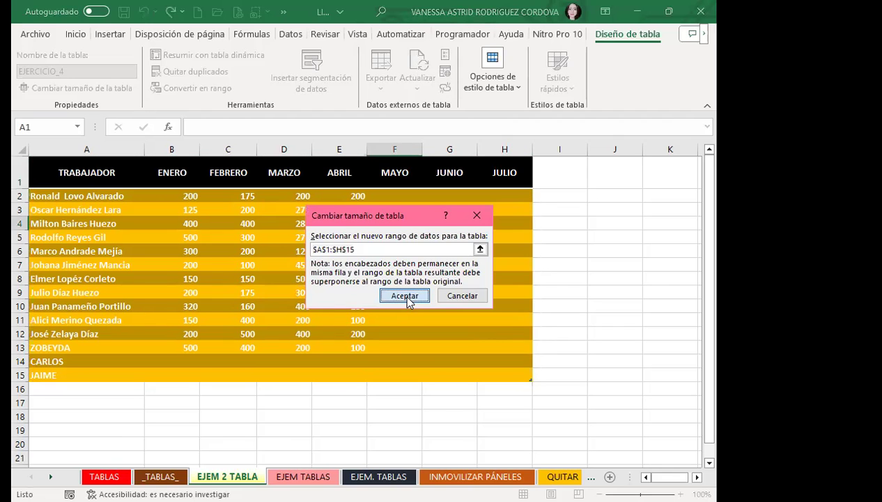
click(357, 33)
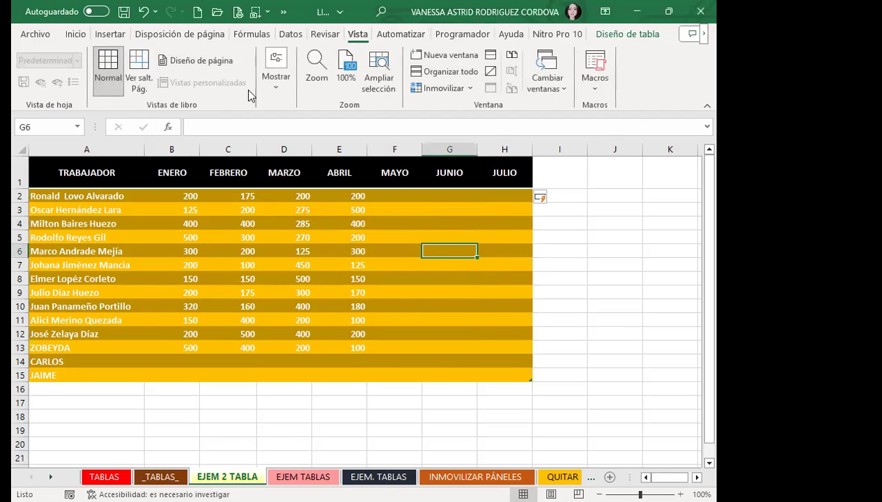
Step: Turn off the worksheet gridlines
click(276, 73)
click(315, 135)
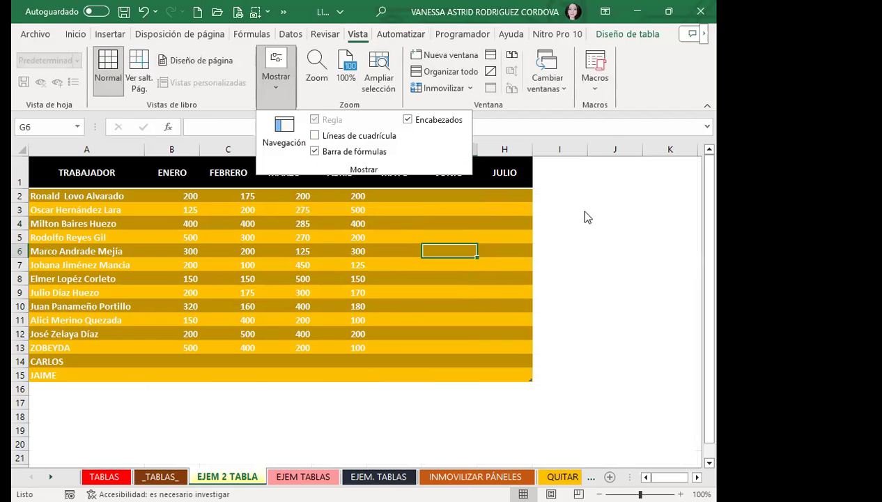
click(578, 202)
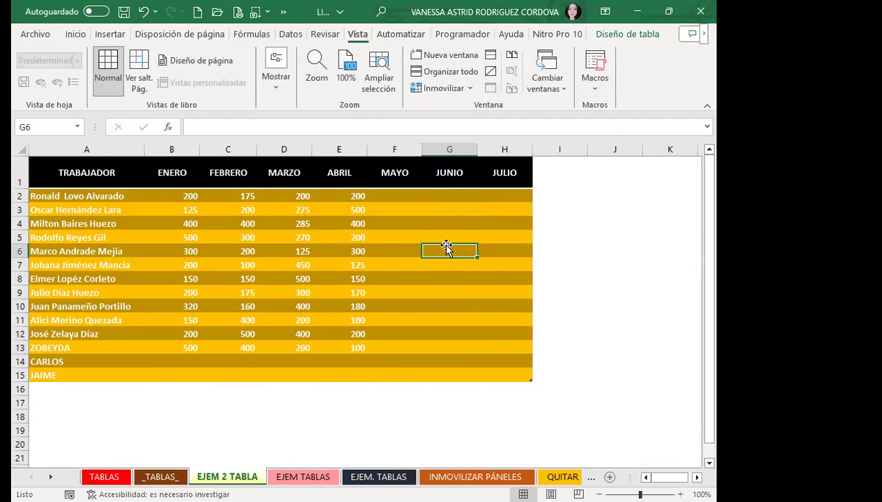
Step: Select the table body A2:H15 and bring up the Formato de celdas dialog
drag(50, 195, 517, 378)
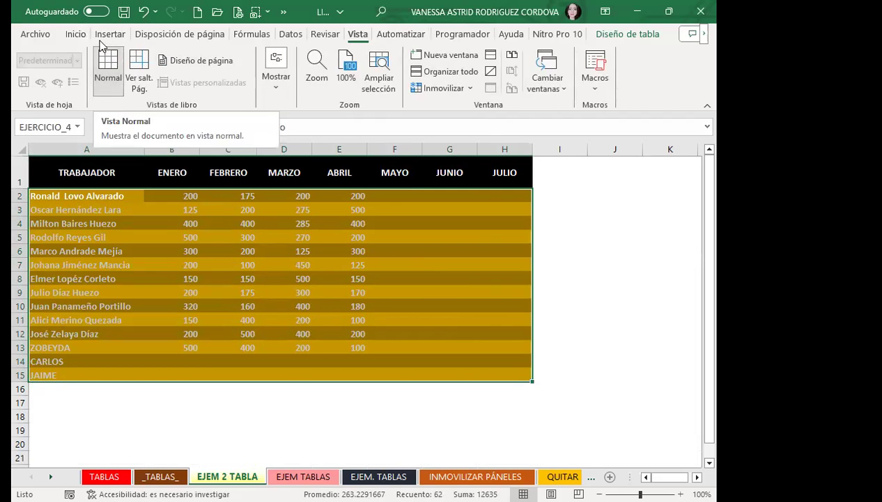
click(78, 35)
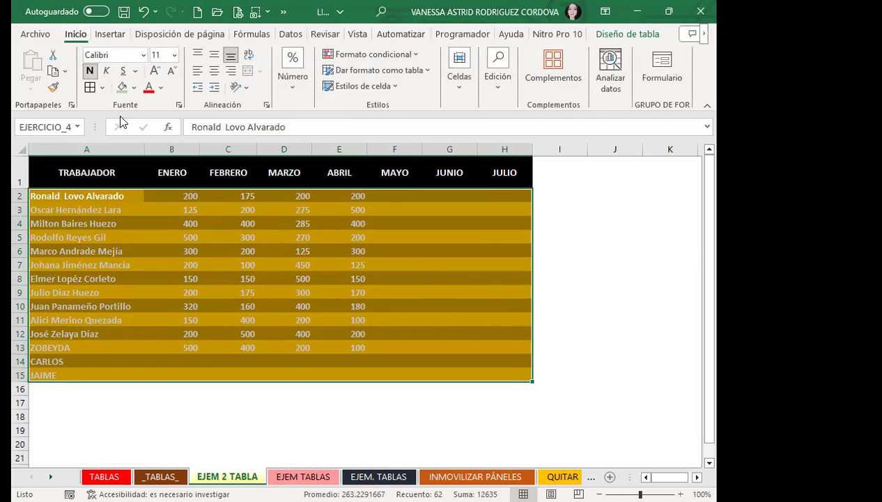
click(179, 106)
Step: Apply thick dark red Contorno and Interior borders to cells A2:H15
click(362, 101)
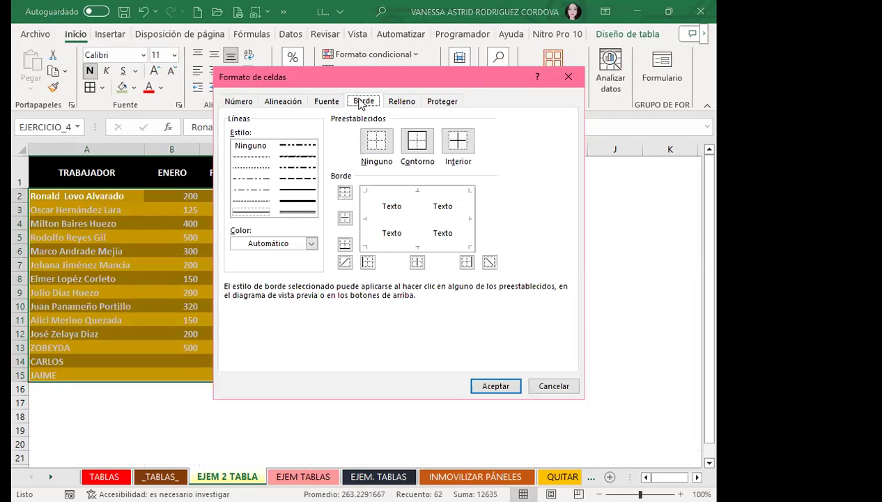
click(307, 201)
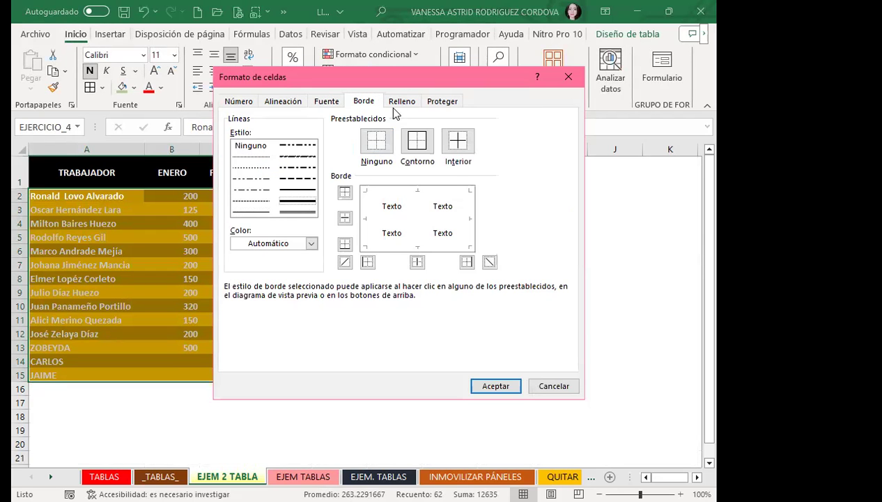
click(313, 244)
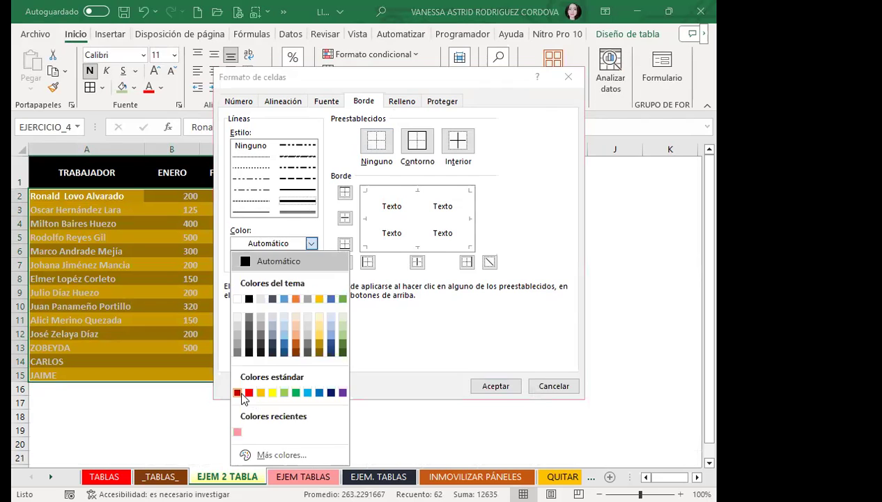
click(237, 393)
click(417, 140)
click(458, 141)
click(497, 387)
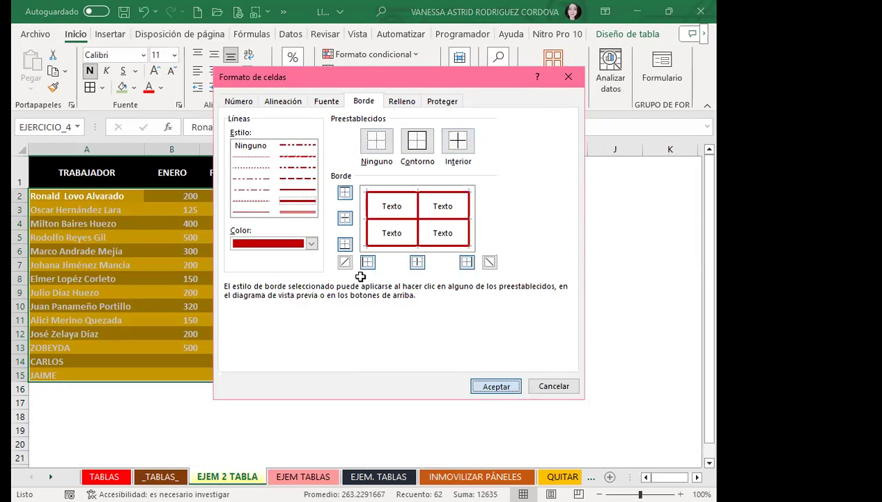
key(Return)
click(549, 173)
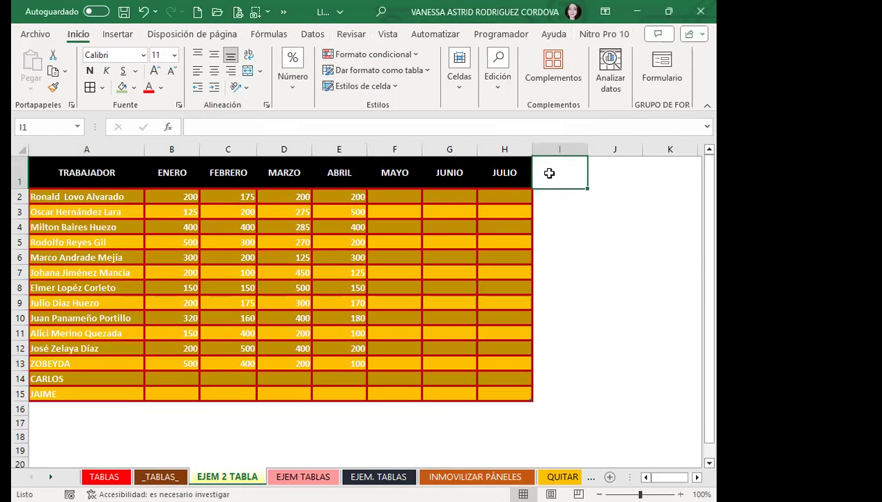
Step: Enter AGOSTO in I1 so the table expands into column I
text(AGOSTO)
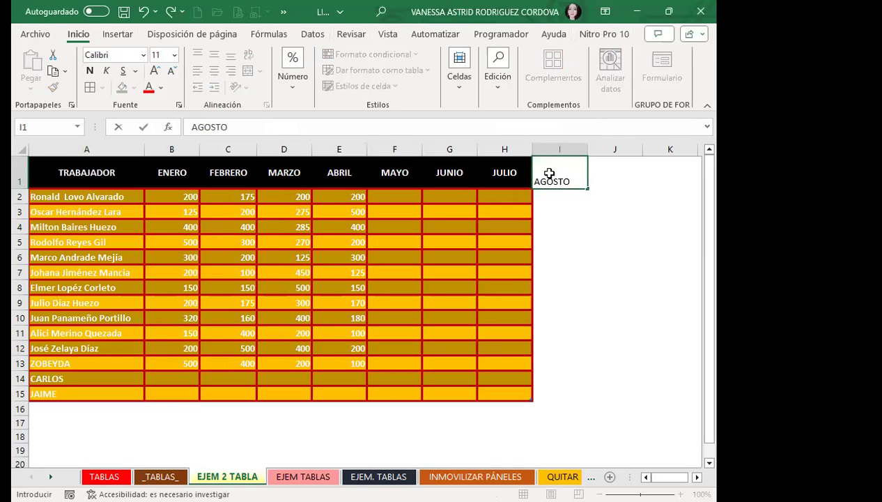
key(Return)
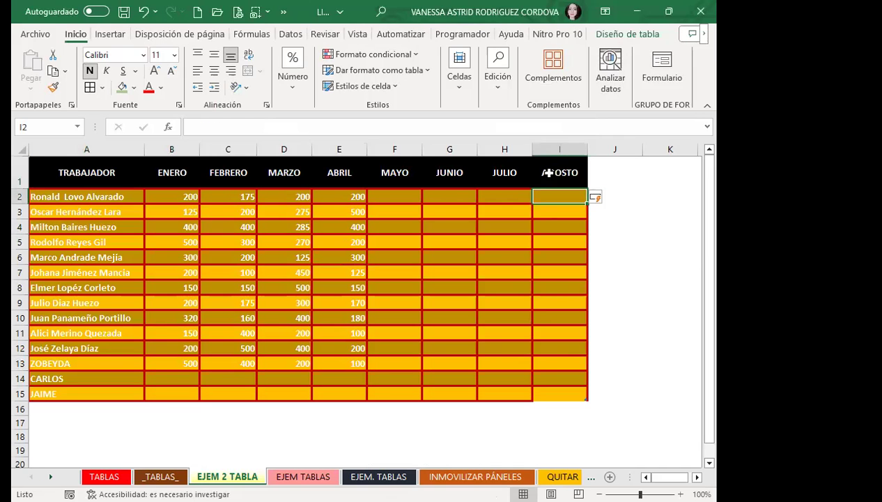
click(361, 229)
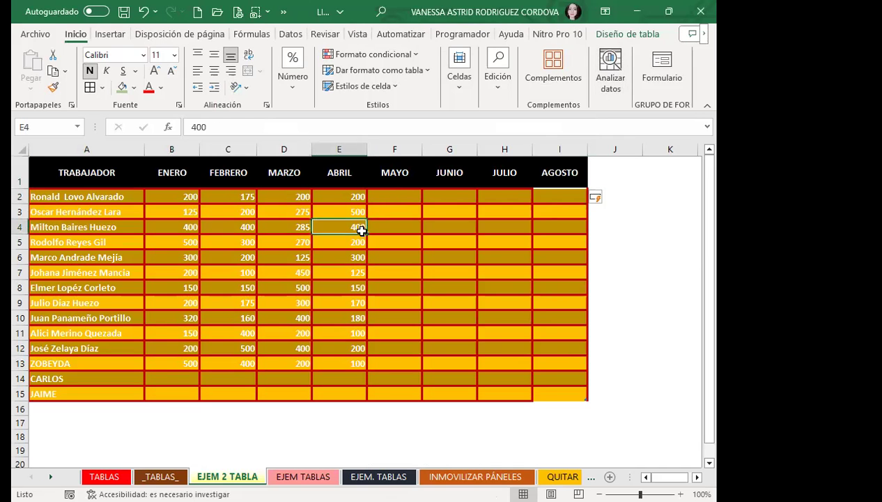
click(553, 196)
click(404, 225)
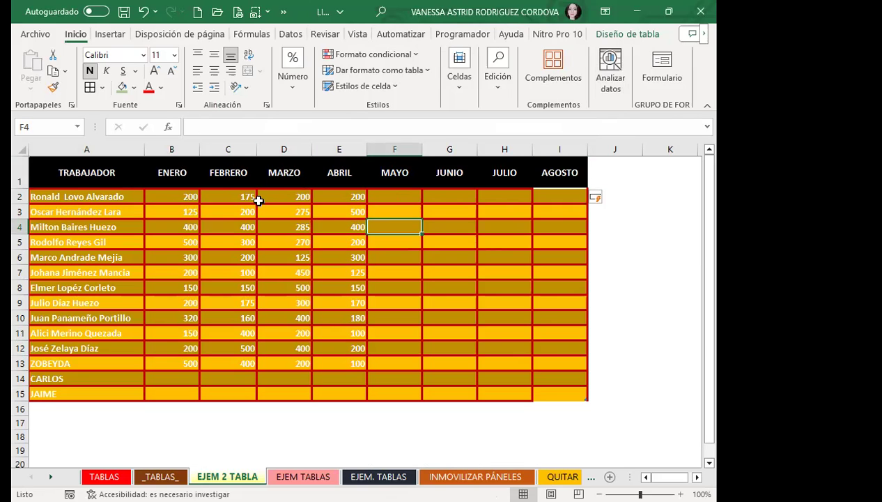
click(557, 196)
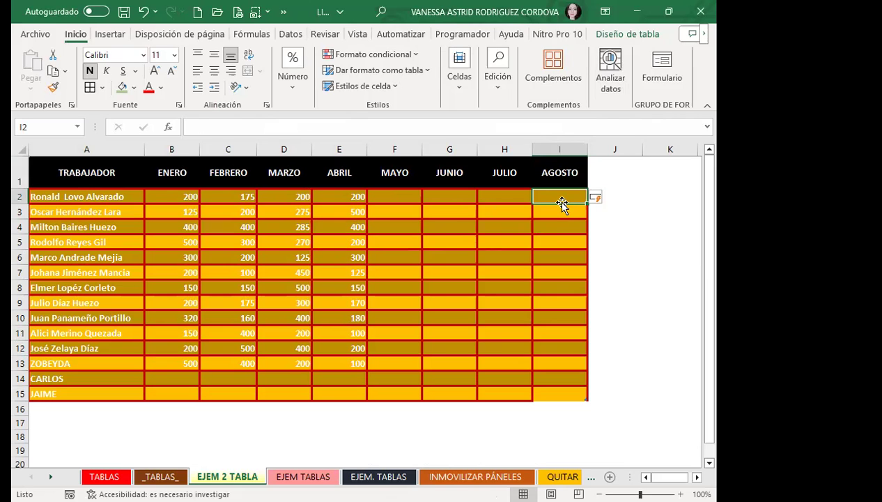
Step: Drag the worker table's resize handle down to row 25, keeping banding and red borders
scroll(551, 304, down, 2)
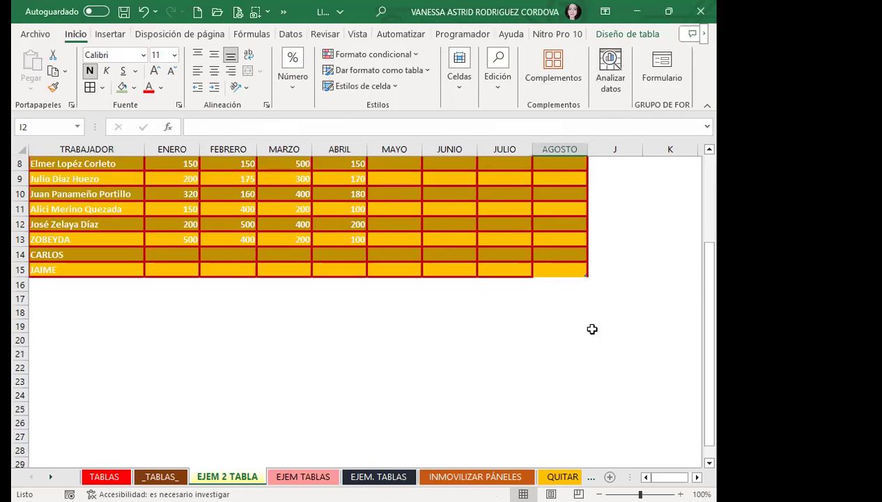
click(504, 240)
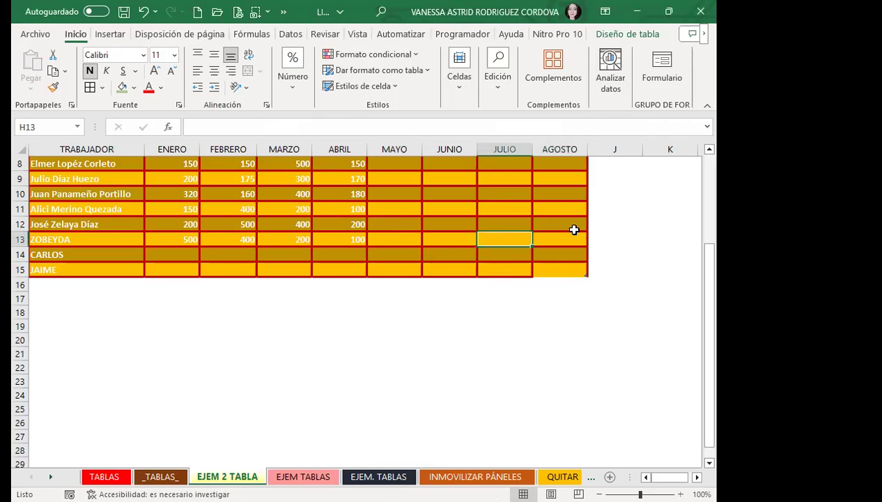
click(550, 270)
key(Up)
key(Up)
drag(585, 274, 582, 360)
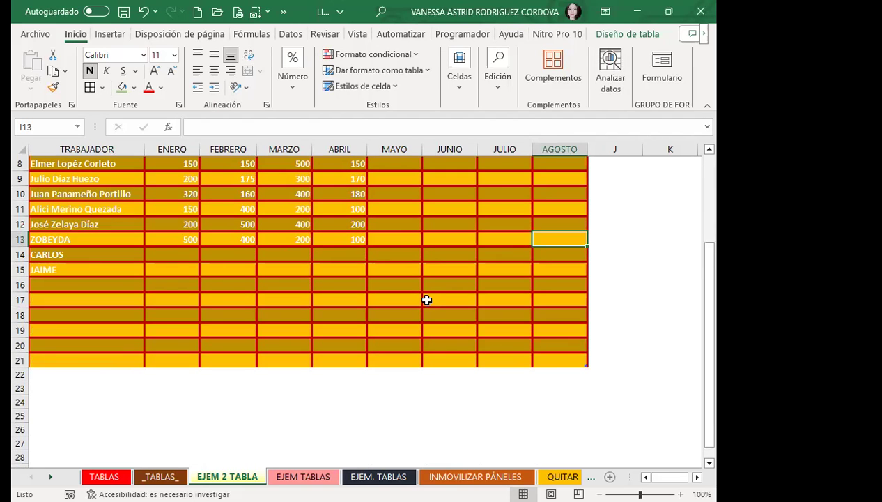
scroll(427, 299, down, 2)
drag(585, 281, 577, 339)
click(323, 294)
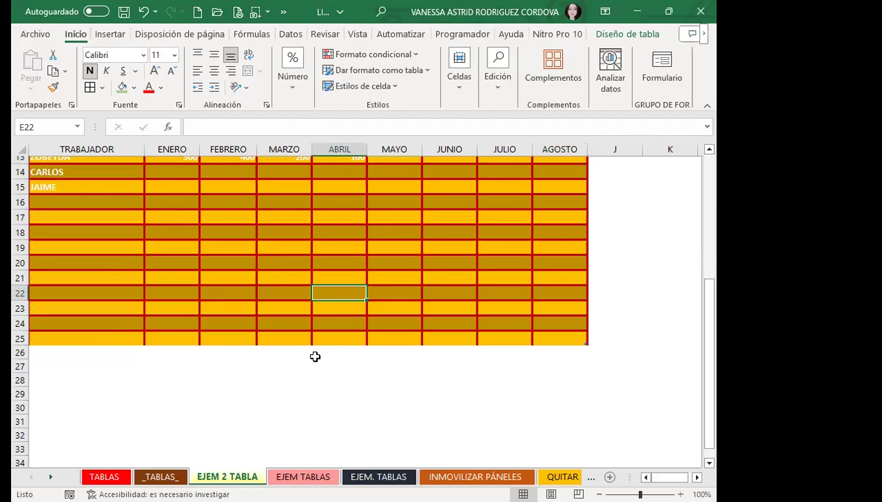
click(160, 477)
Step: Stretch the blue agency table down to row 44, then shrink it back to row 33
scroll(342, 274, up, 4)
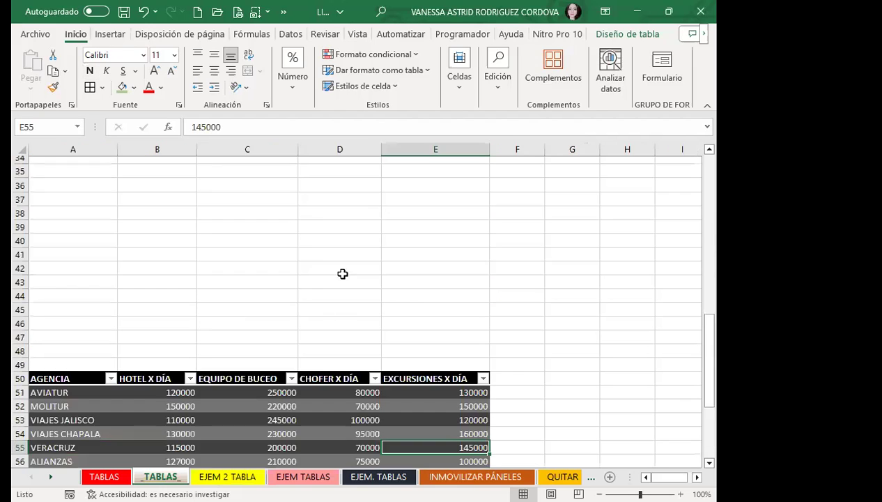
scroll(342, 274, up, 3)
click(340, 267)
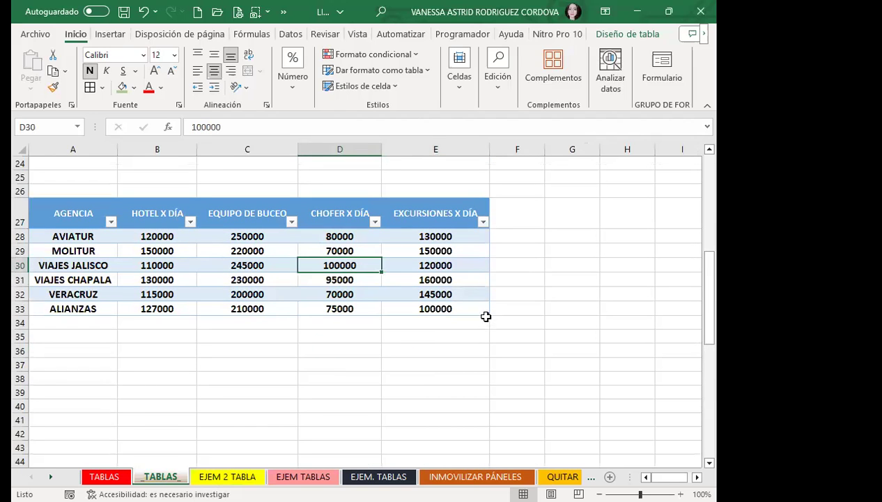
drag(489, 311, 488, 386)
scroll(508, 322, down, 3)
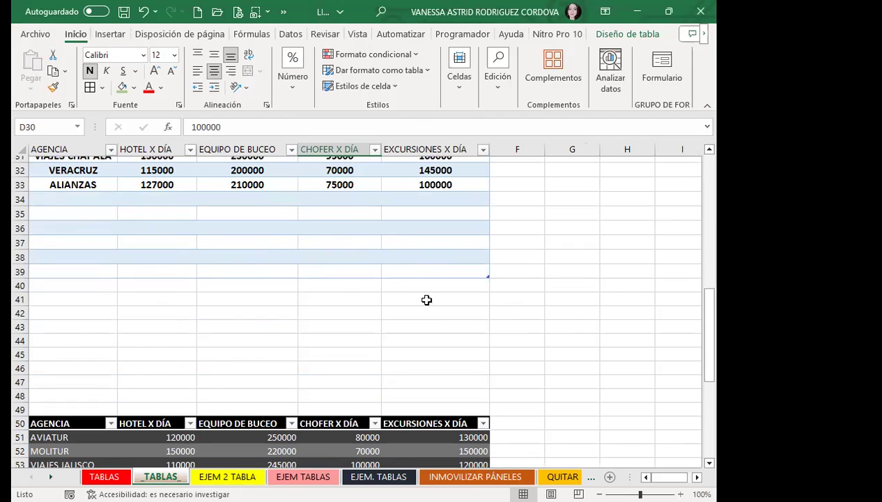
drag(492, 326, 487, 336)
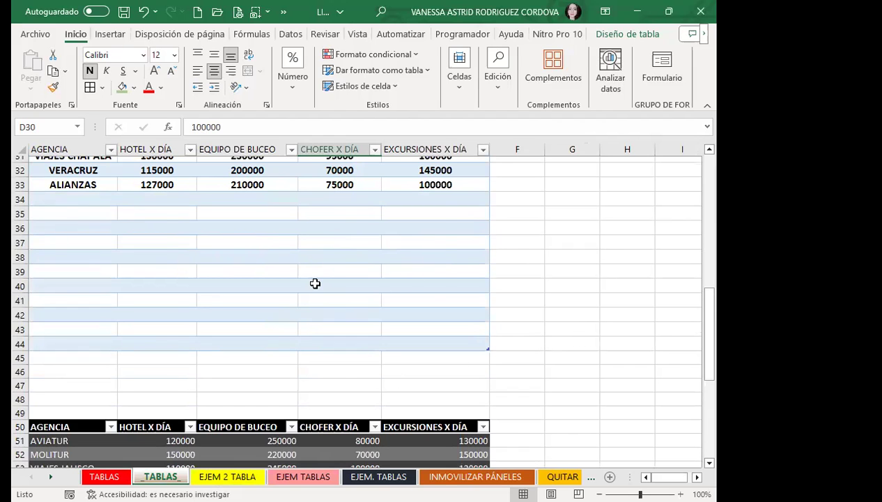
scroll(313, 280, up, 2)
scroll(311, 282, down, 3)
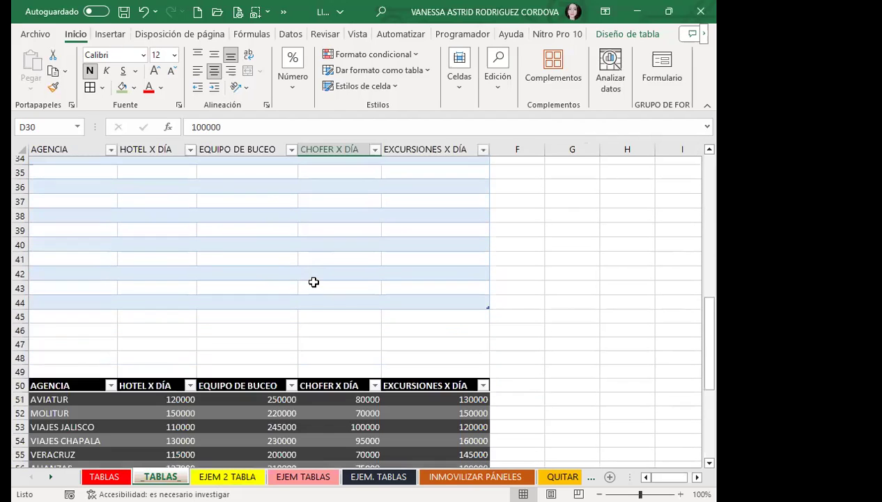
scroll(497, 292, up, 1)
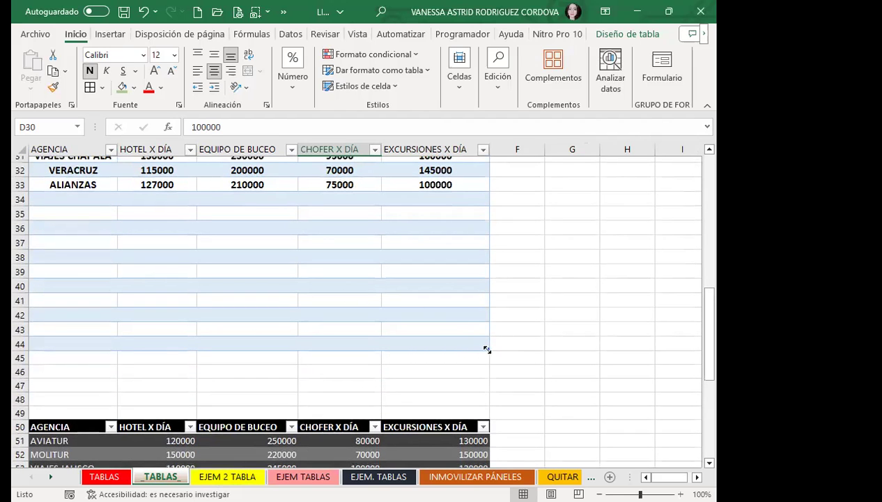
drag(490, 337, 488, 191)
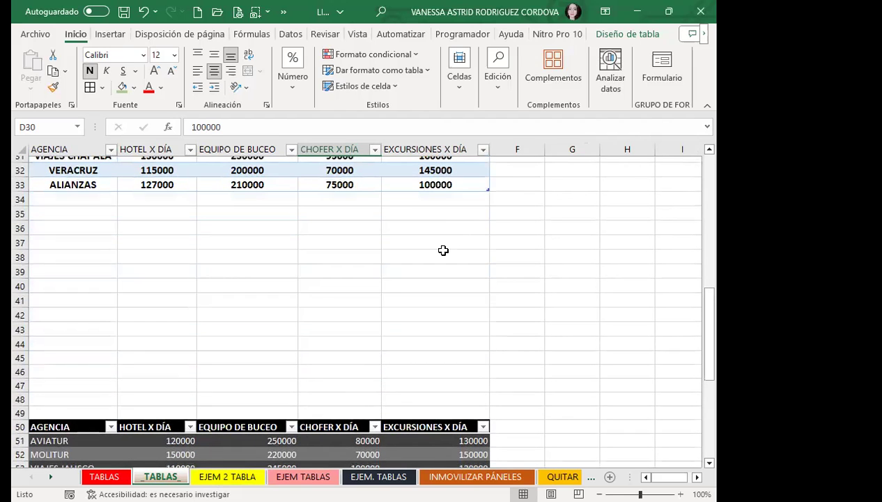
click(385, 282)
scroll(327, 284, up, 2)
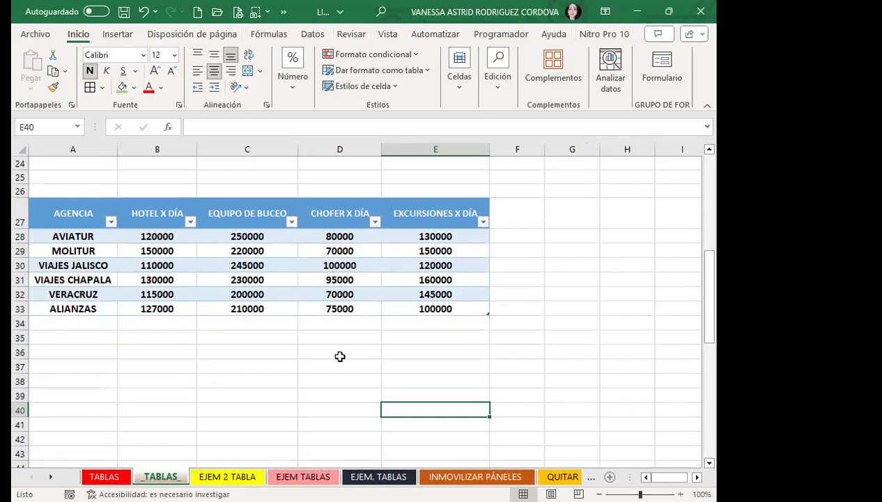
click(342, 356)
scroll(327, 343, down, 2)
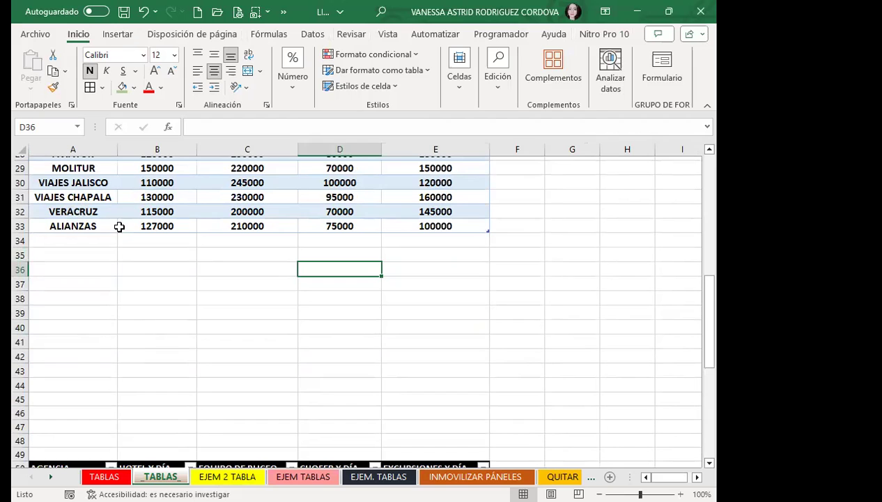
scroll(201, 266, up, 9)
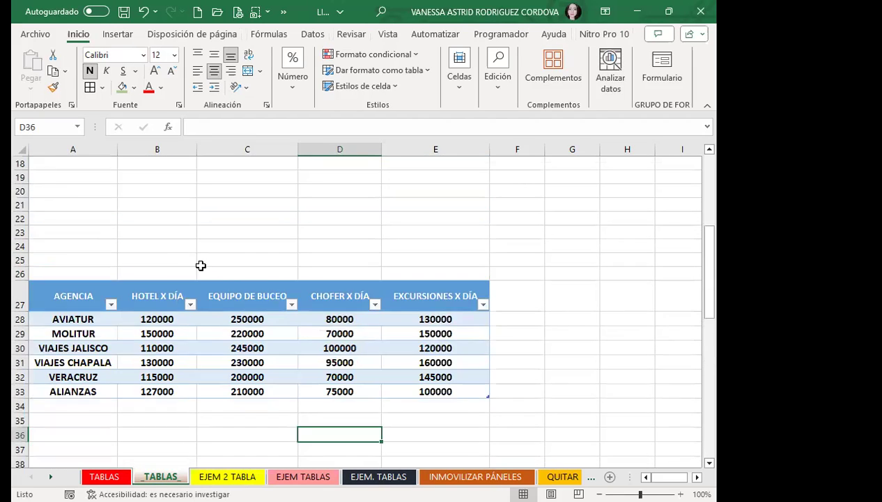
Step: Stretch the blue agency table to row 42 again, then trim it back to row 33
click(227, 206)
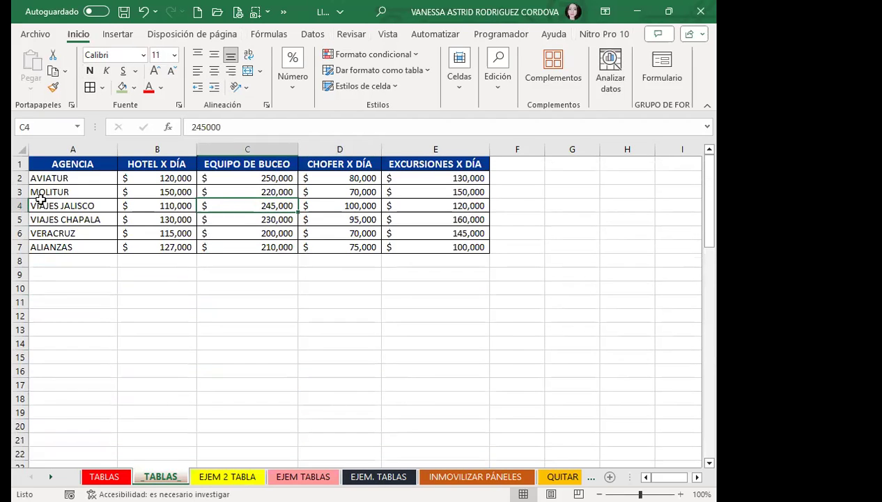
click(267, 246)
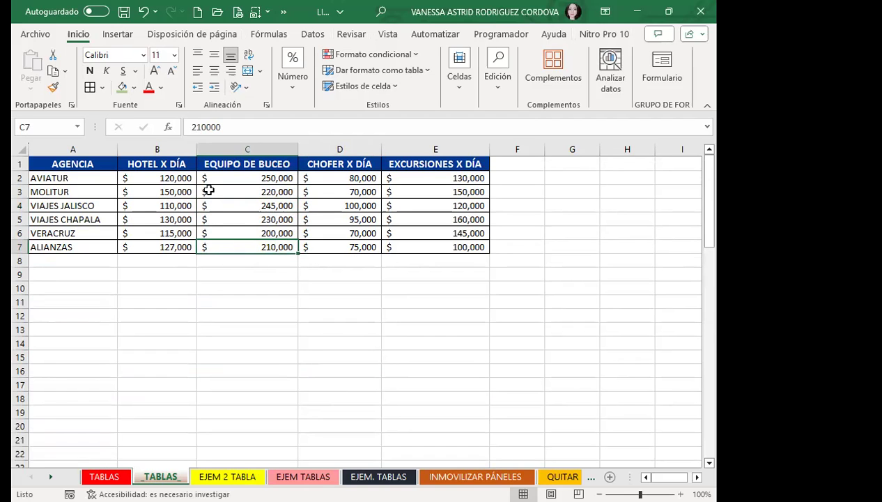
scroll(336, 221, down, 9)
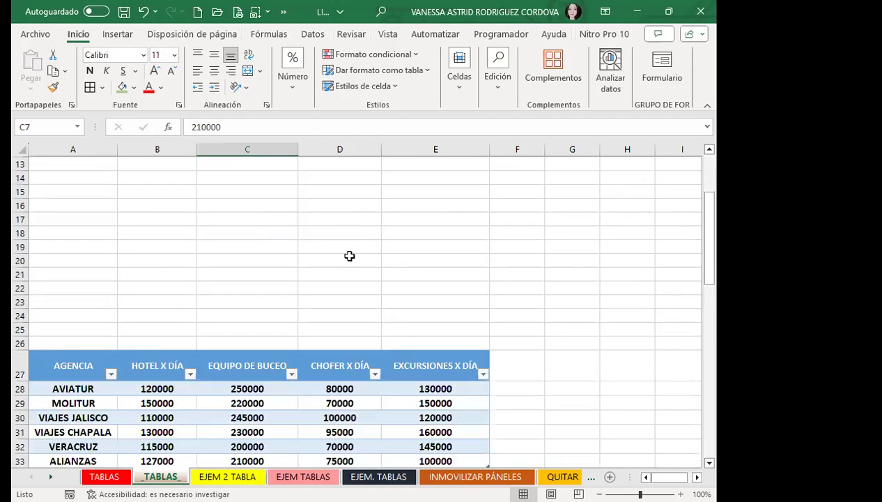
drag(488, 260, 506, 384)
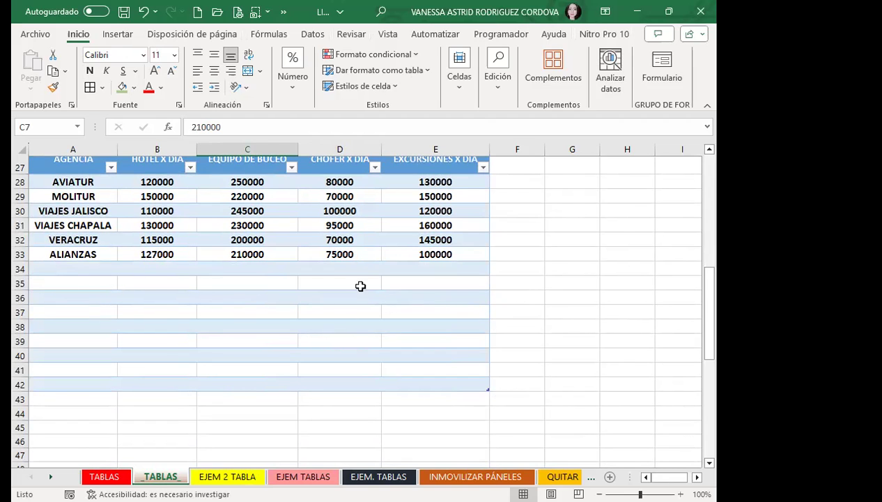
scroll(394, 317, down, 1)
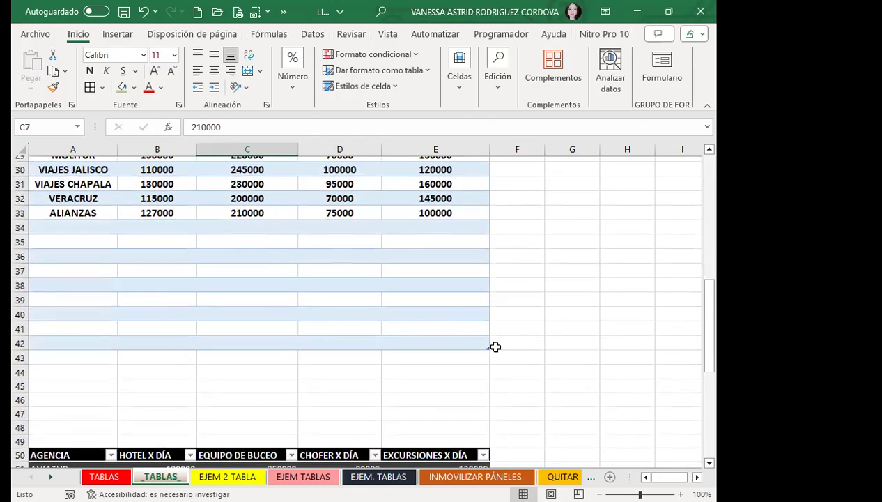
drag(482, 349, 485, 217)
click(258, 282)
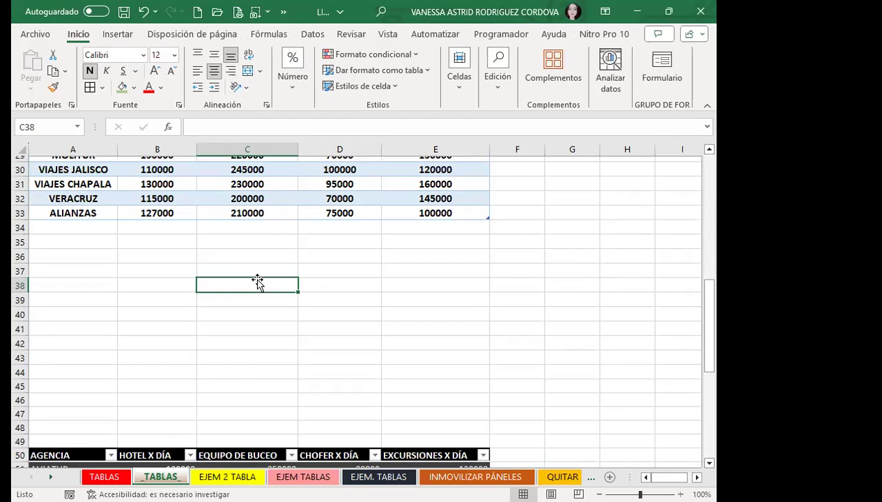
click(227, 476)
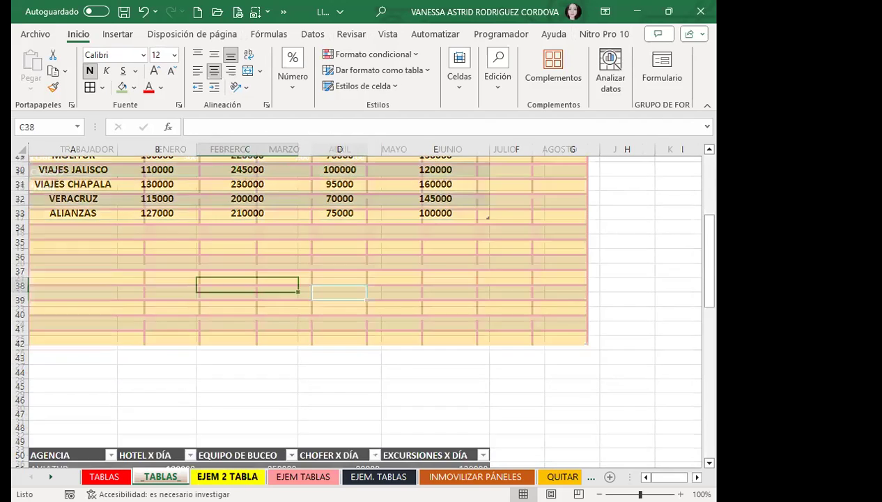
Step: Drag the worker table's resize handle from the AGOSTO column down to row 30
click(403, 309)
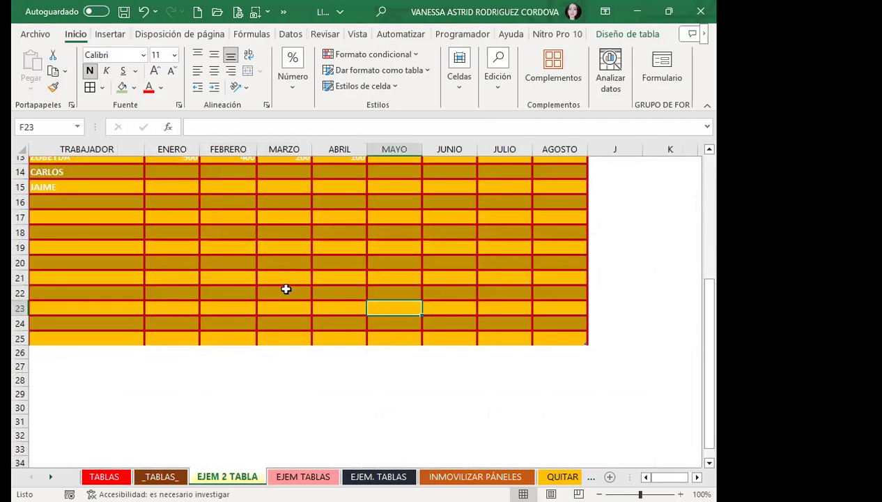
scroll(287, 278, up, 2)
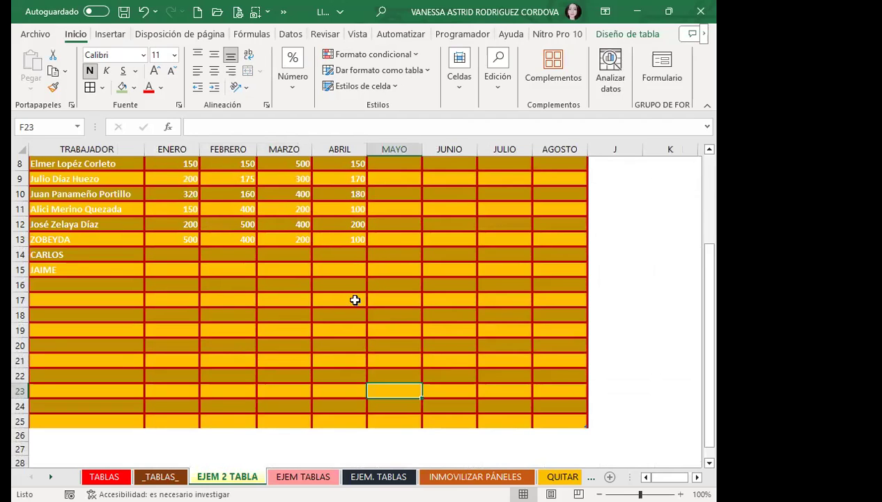
scroll(355, 300, down, 3)
click(569, 296)
key(Up)
key(Up)
drag(586, 302, 585, 363)
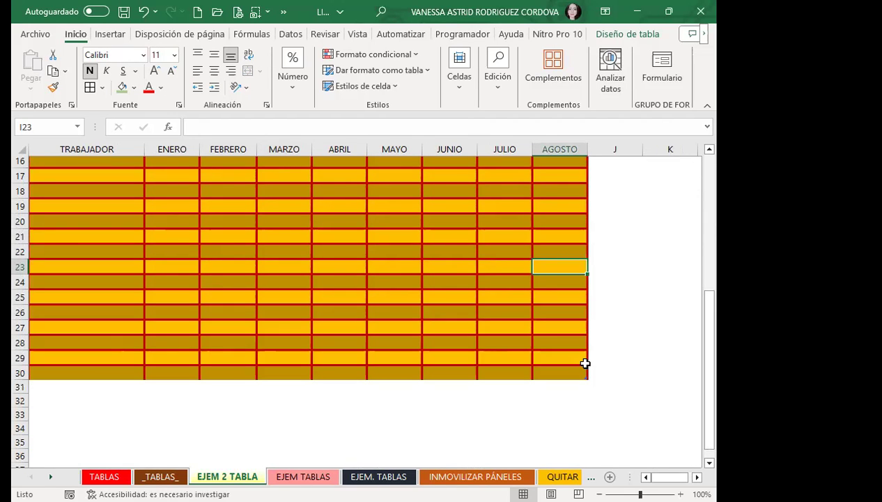
Step: Undo an accidental shrink to row 18 with Ctrl+Z, restoring the table through row 30
click(295, 315)
scroll(131, 300, up, 5)
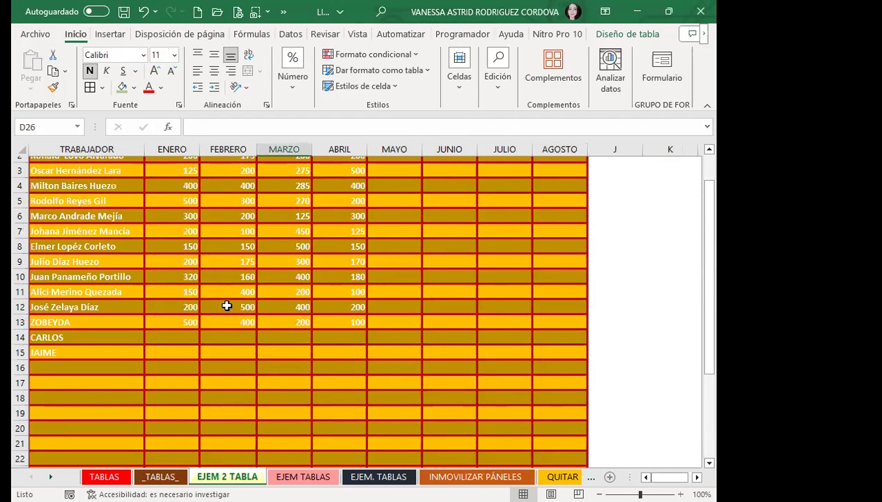
scroll(228, 305, down, 6)
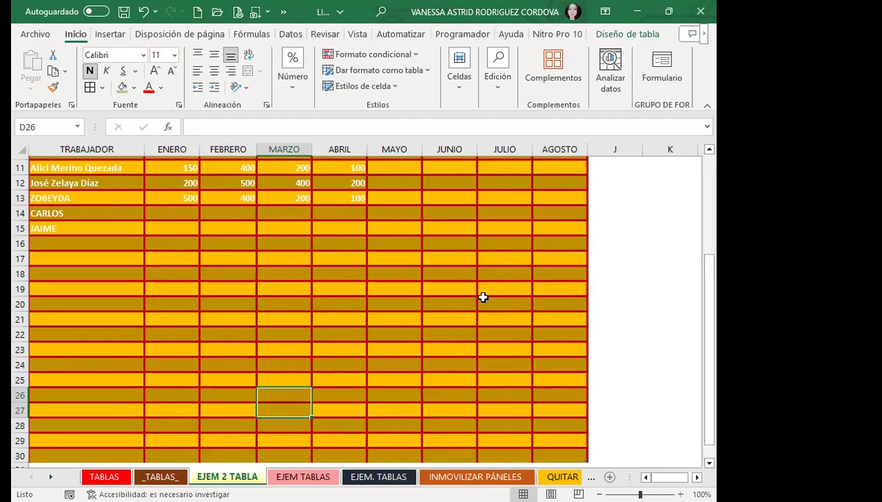
drag(585, 336, 568, 155)
scroll(357, 308, up, 3)
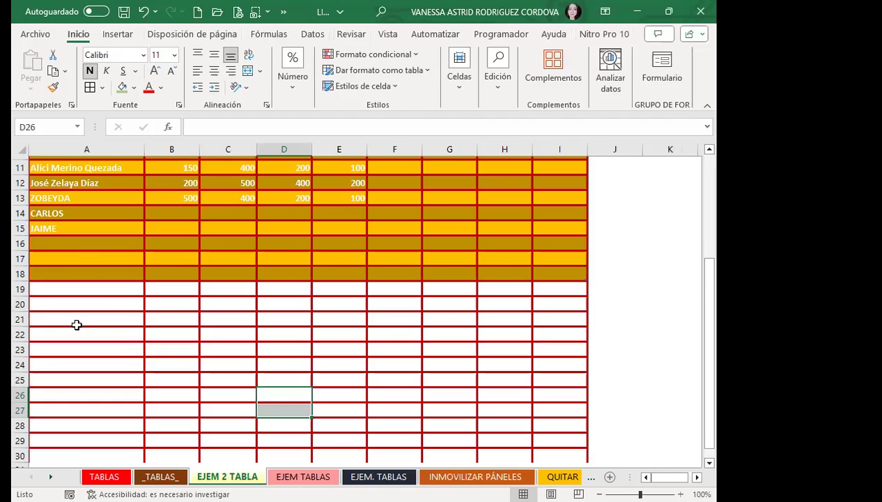
scroll(84, 303, down, 3)
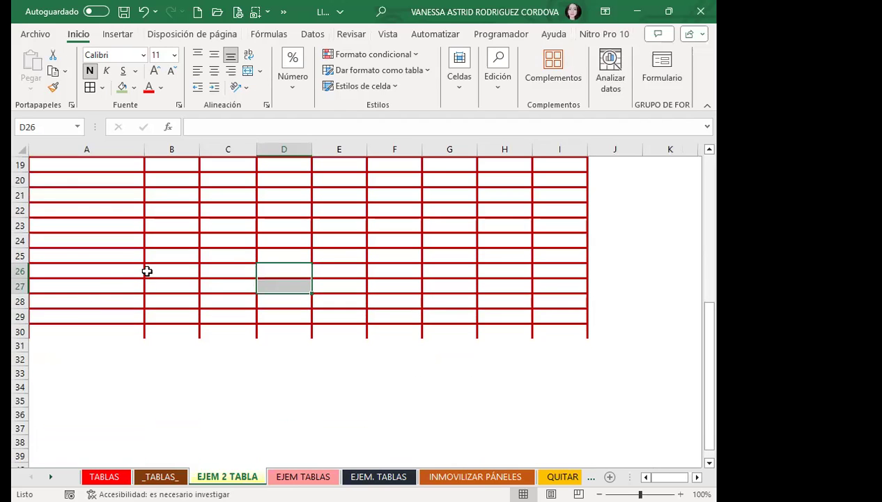
click(126, 271)
click(114, 243)
click(345, 272)
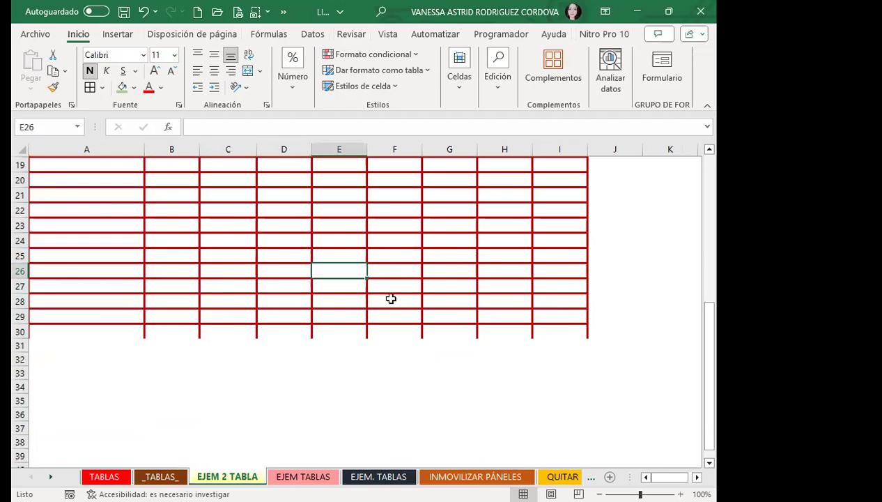
key(ctrl+z)
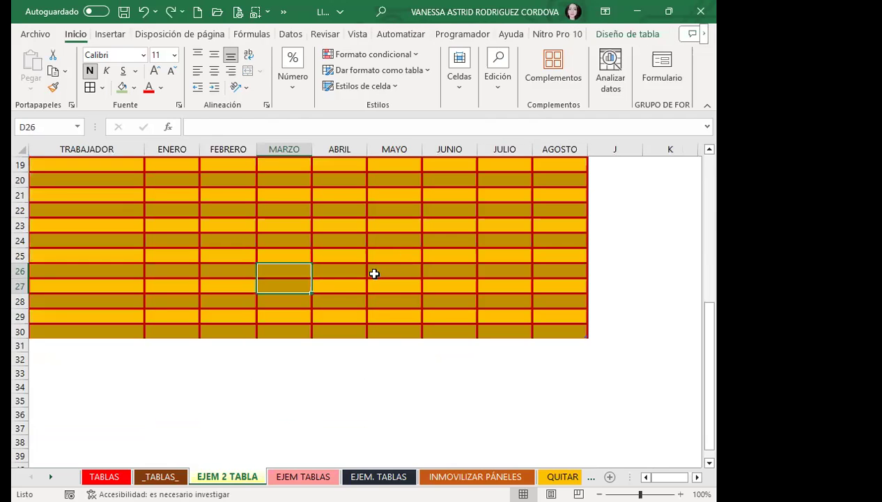
click(396, 345)
click(388, 271)
scroll(382, 277, down, 4)
scroll(380, 284, up, 4)
scroll(380, 284, up, 6)
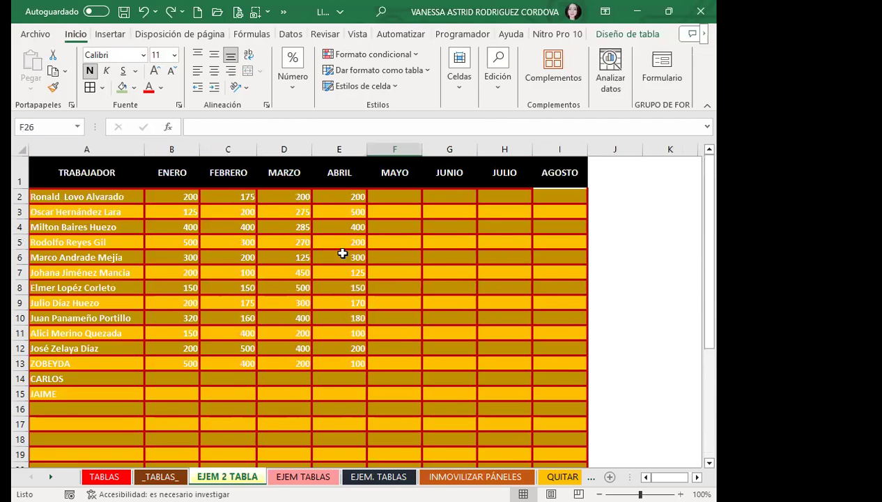
click(343, 255)
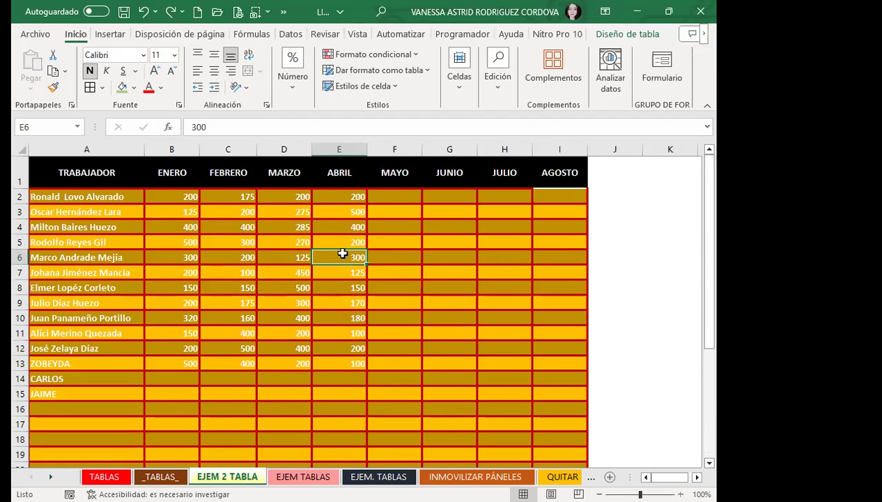